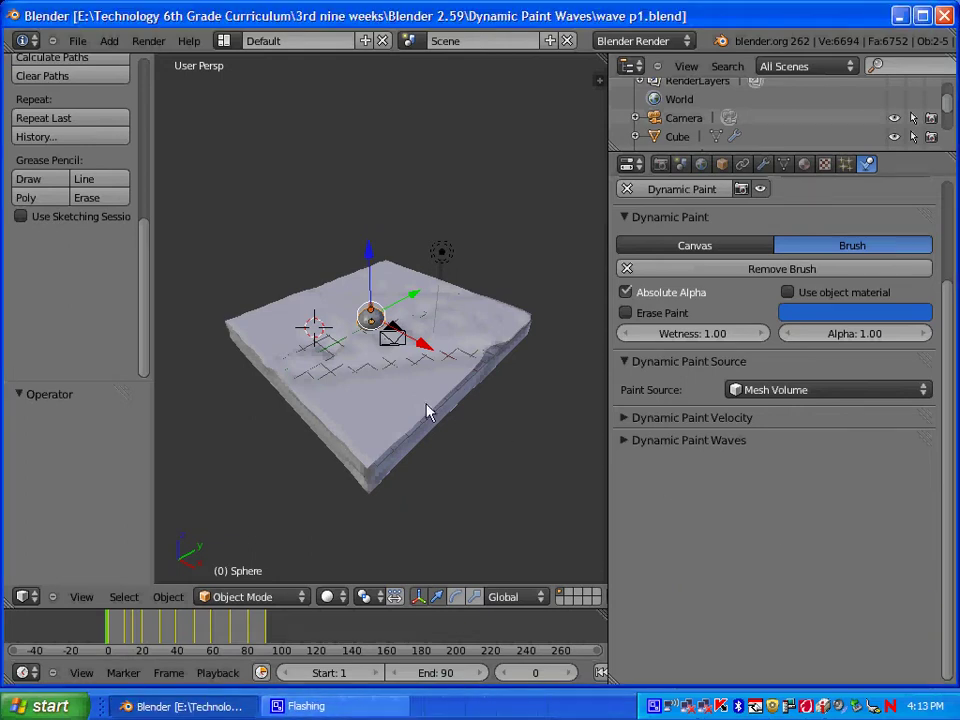
Step: Inspect the wave surface and the floating sphere, comparing their Dynamic Paint canvas and brush settings
{"action": "scroll", "coordinate": [381, 396], "scroll_direction": "up", "scroll_amount": 2}
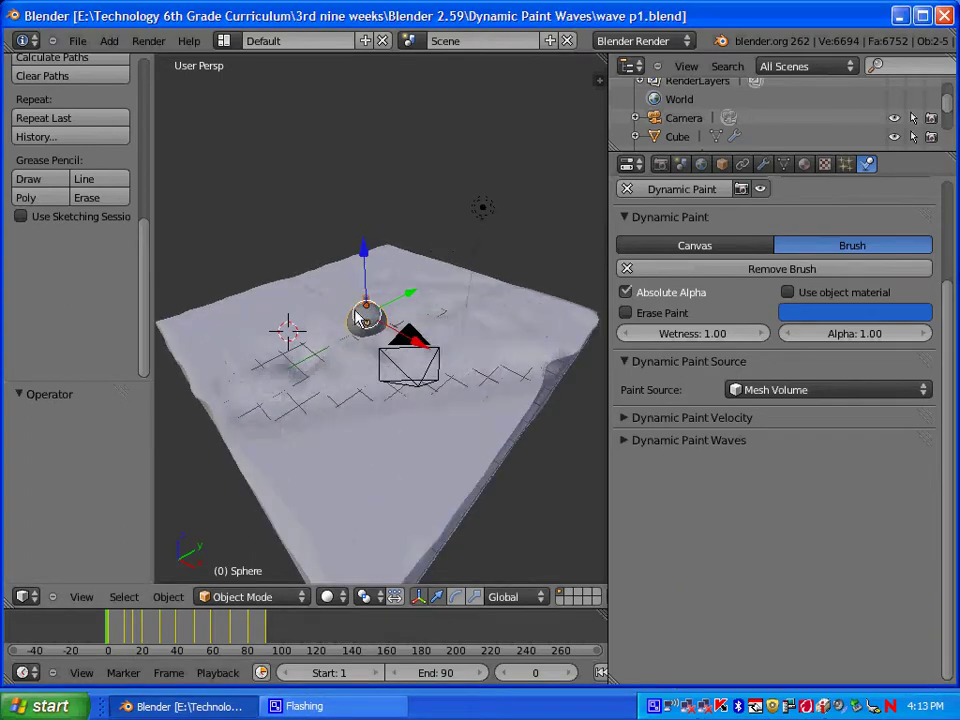
{"action": "scroll", "coordinate": [369, 321], "scroll_direction": "down", "scroll_amount": 2}
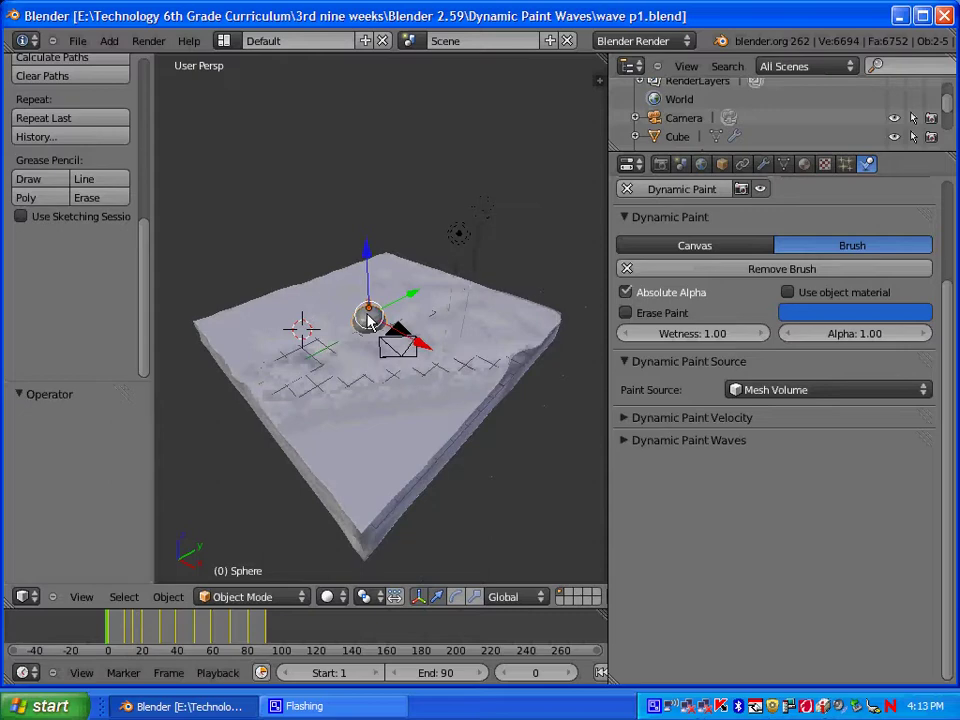
{"action": "right_click", "coordinate": [365, 457]}
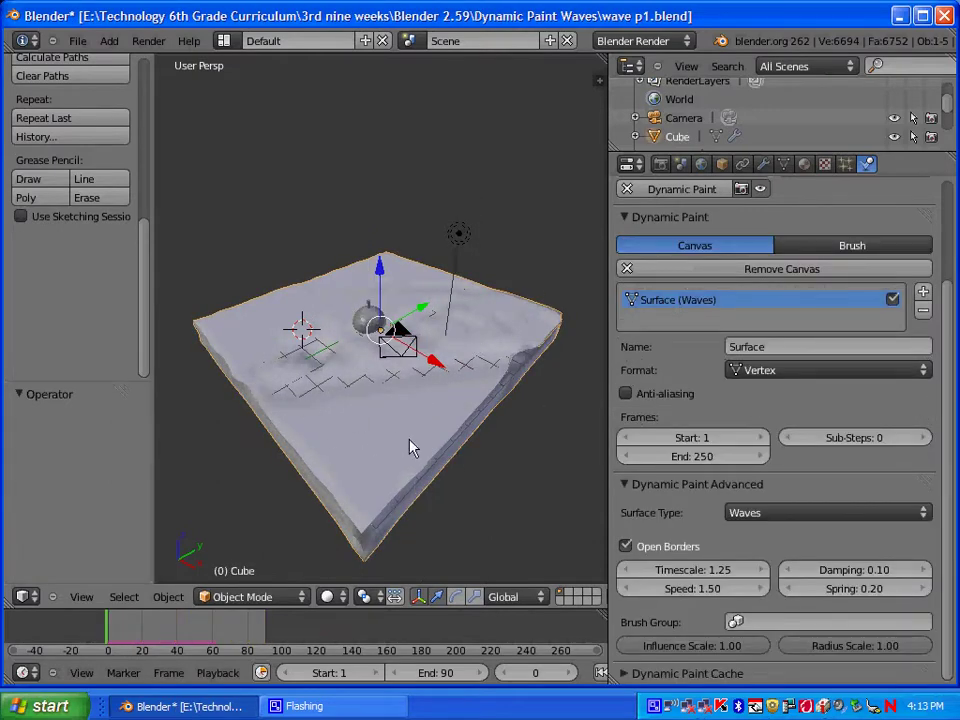
{"action": "right_click", "coordinate": [362, 322]}
{"action": "scroll", "coordinate": [358, 321], "scroll_direction": "up", "scroll_amount": 4}
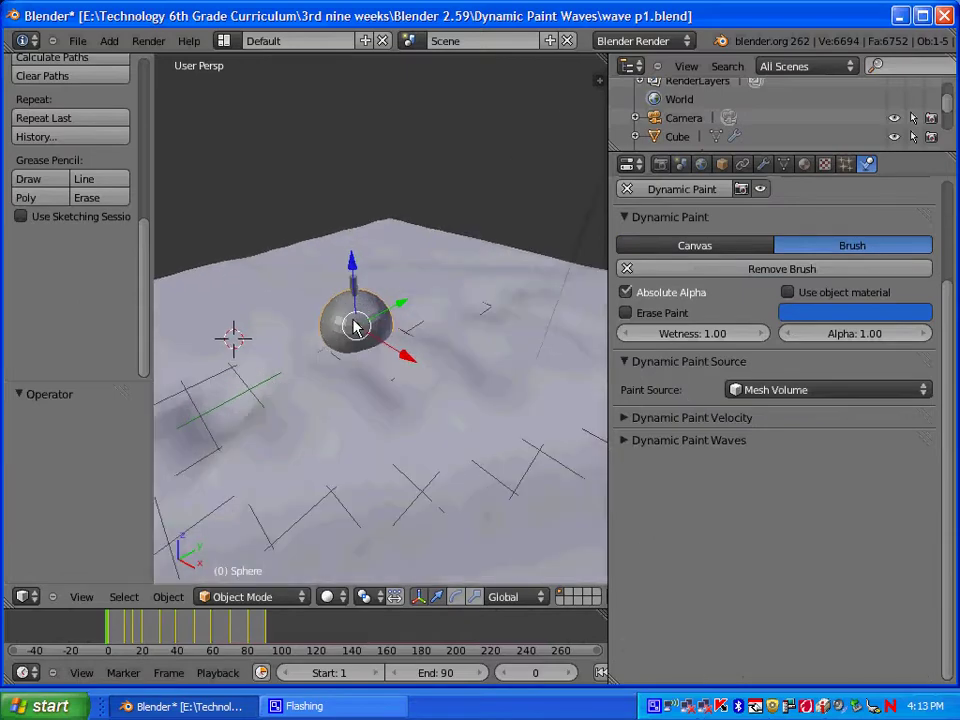
{"action": "scroll", "coordinate": [350, 326], "scroll_direction": "down", "scroll_amount": 4}
{"action": "scroll", "coordinate": [377, 444], "scroll_direction": "up", "scroll_amount": 2}
{"action": "scroll", "coordinate": [377, 444], "scroll_direction": "down", "scroll_amount": 2}
Step: Set the diffuse color of the wave surface's material to light cyan, hex B2FFFF
{"action": "right_click", "coordinate": [369, 420]}
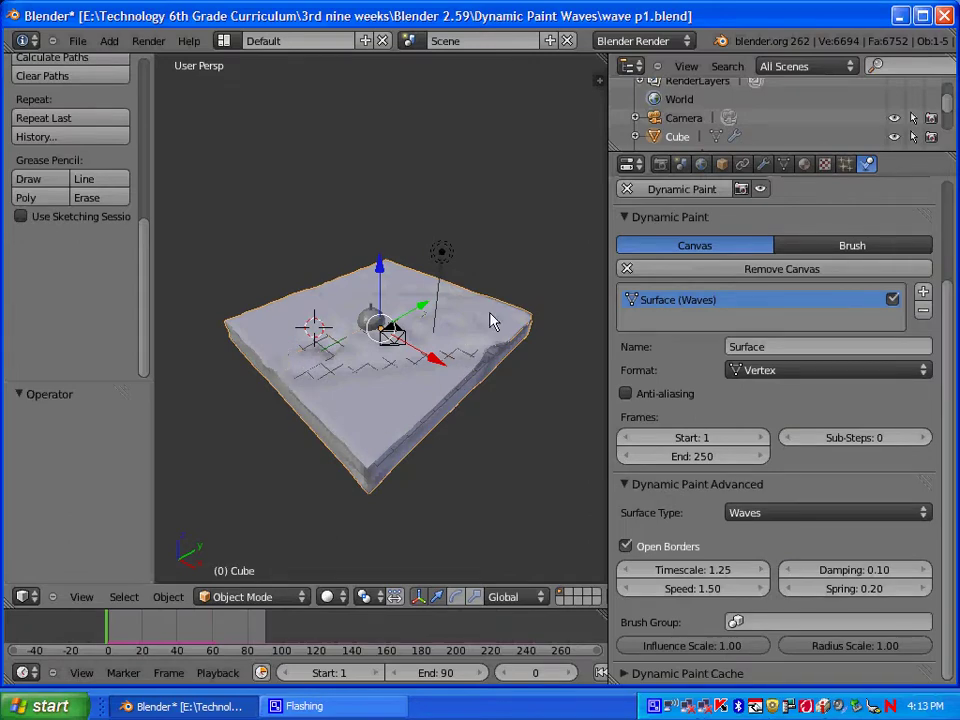
{"action": "middle_click_drag", "start_coordinate": [456, 360], "coordinate": [430, 372]}
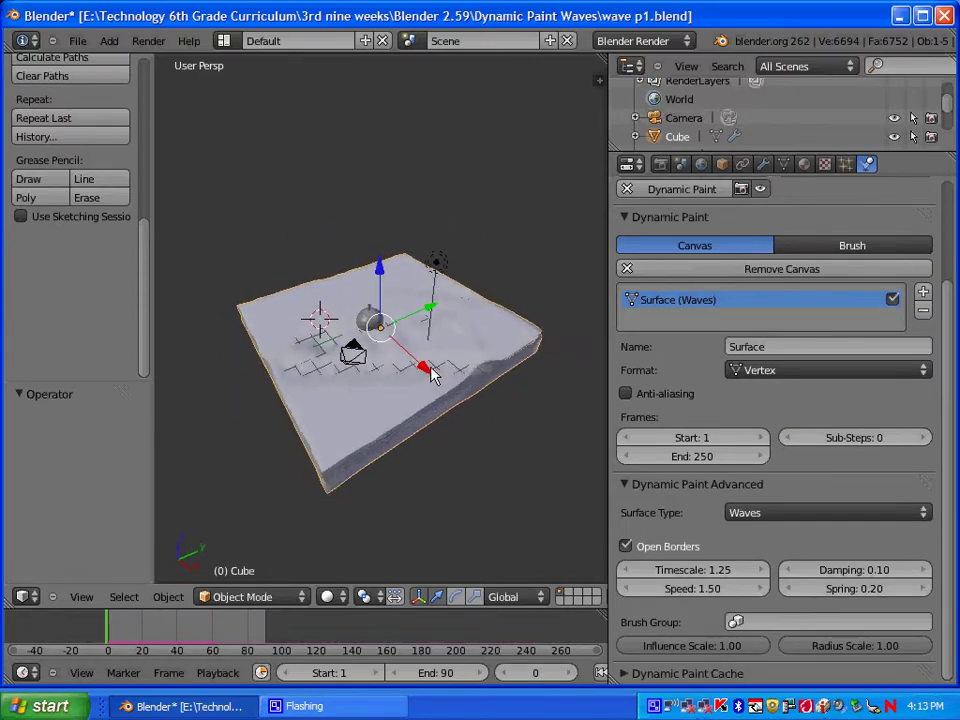
{"action": "scroll", "coordinate": [430, 375], "scroll_direction": "up", "scroll_amount": 1}
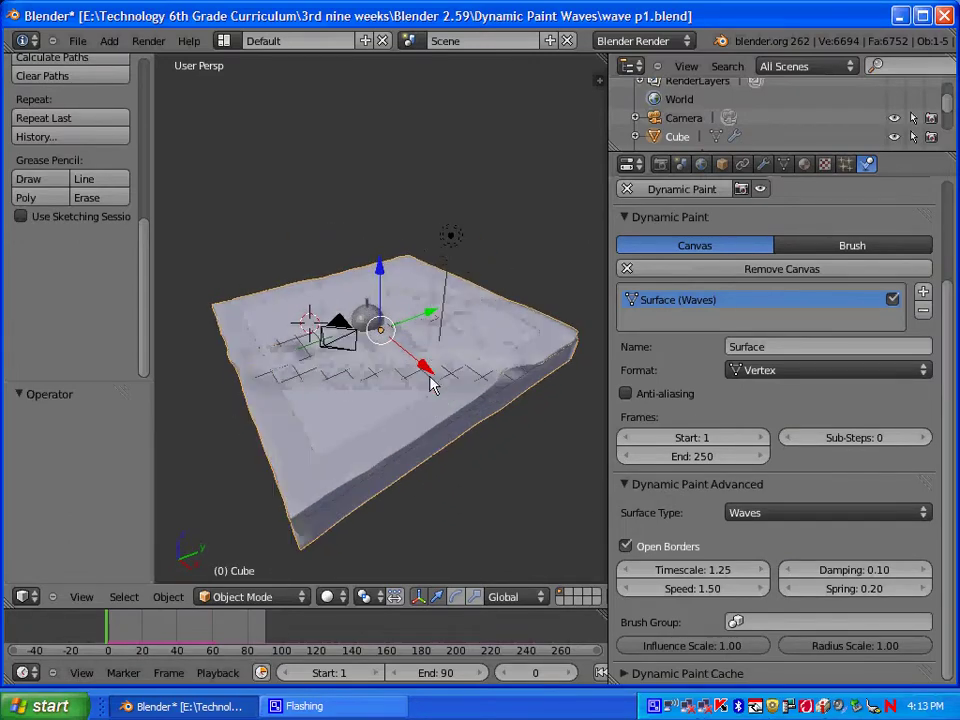
{"action": "left_click", "coordinate": [804, 165]}
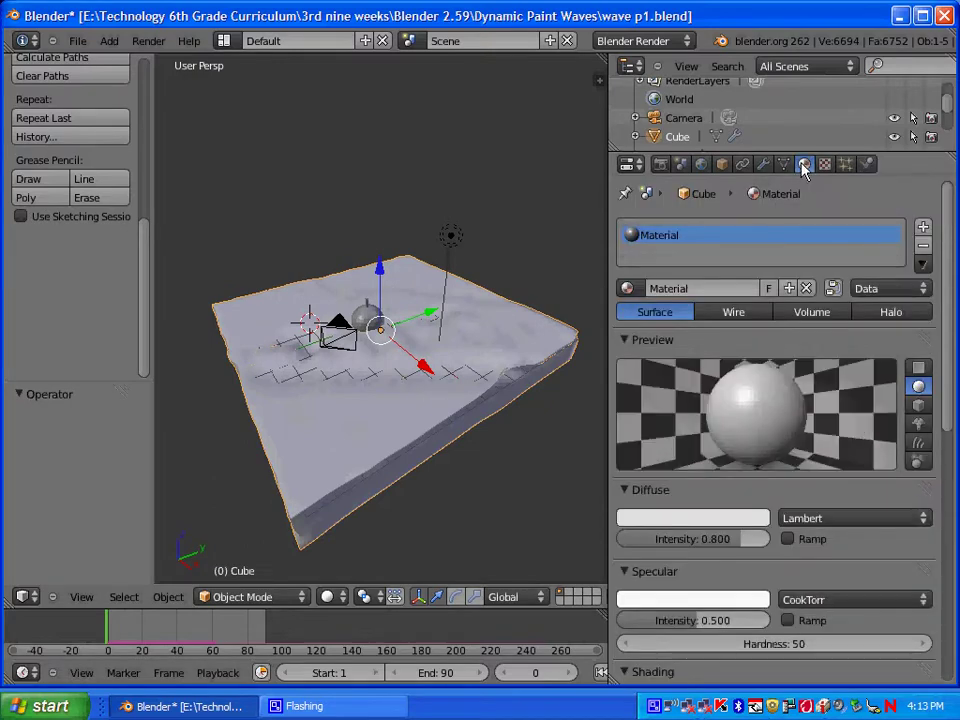
{"action": "scroll", "coordinate": [665, 348], "scroll_direction": "down", "scroll_amount": 3}
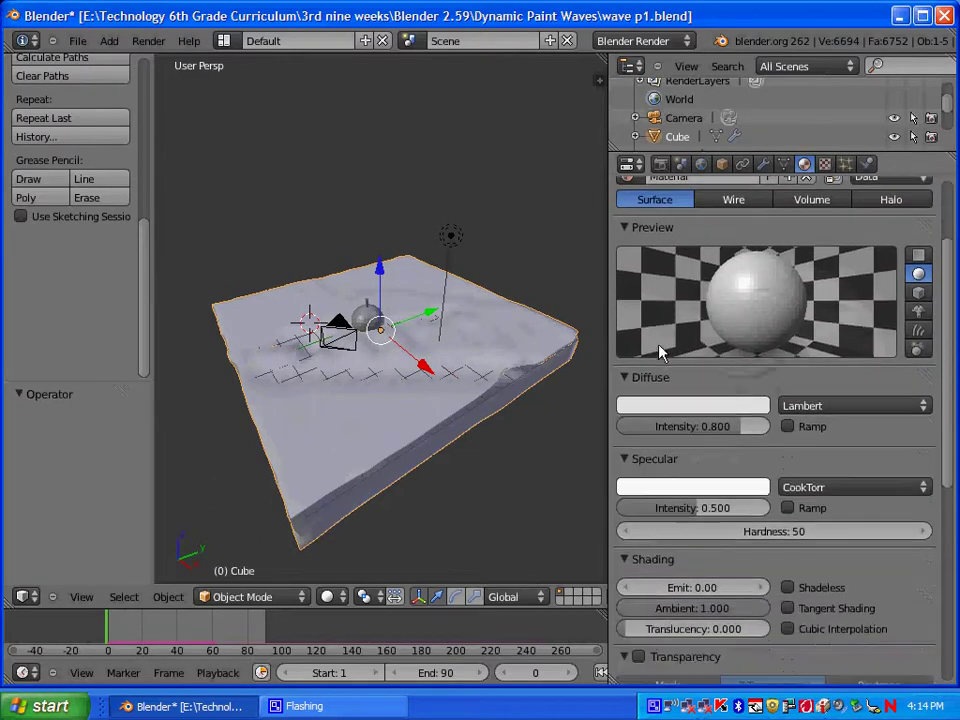
{"action": "left_click", "coordinate": [651, 407]}
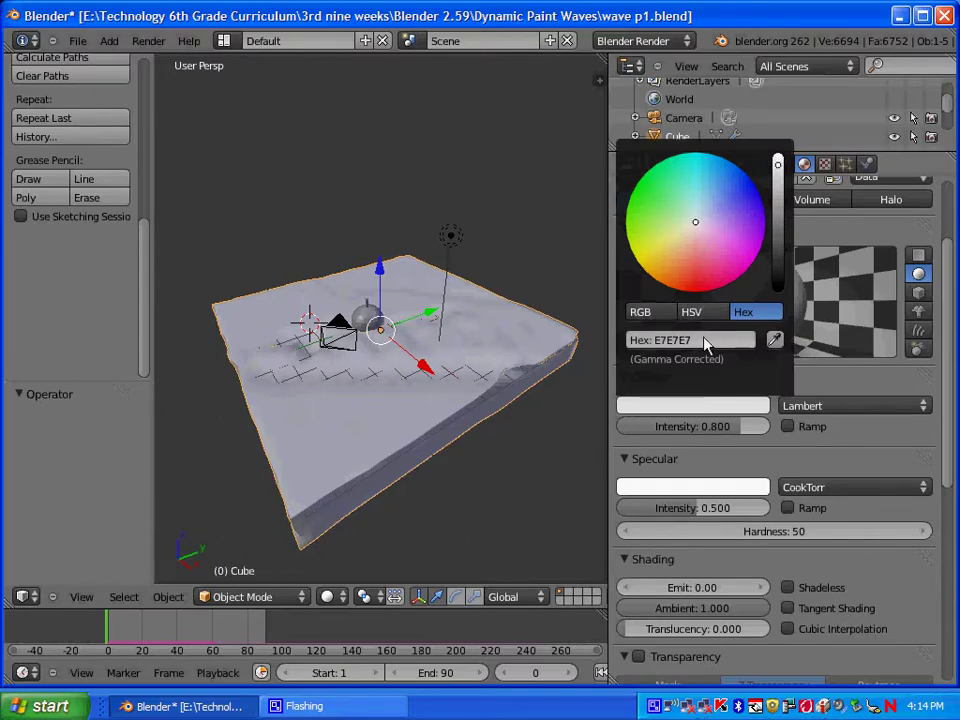
{"action": "mouse_move", "coordinate": [696, 225]}
{"action": "left_mouse_down"}
{"action": "mouse_move", "coordinate": [718, 204]}
{"action": "mouse_move", "coordinate": [724, 159]}
{"action": "mouse_move", "coordinate": [709, 156]}
{"action": "left_mouse_up"}
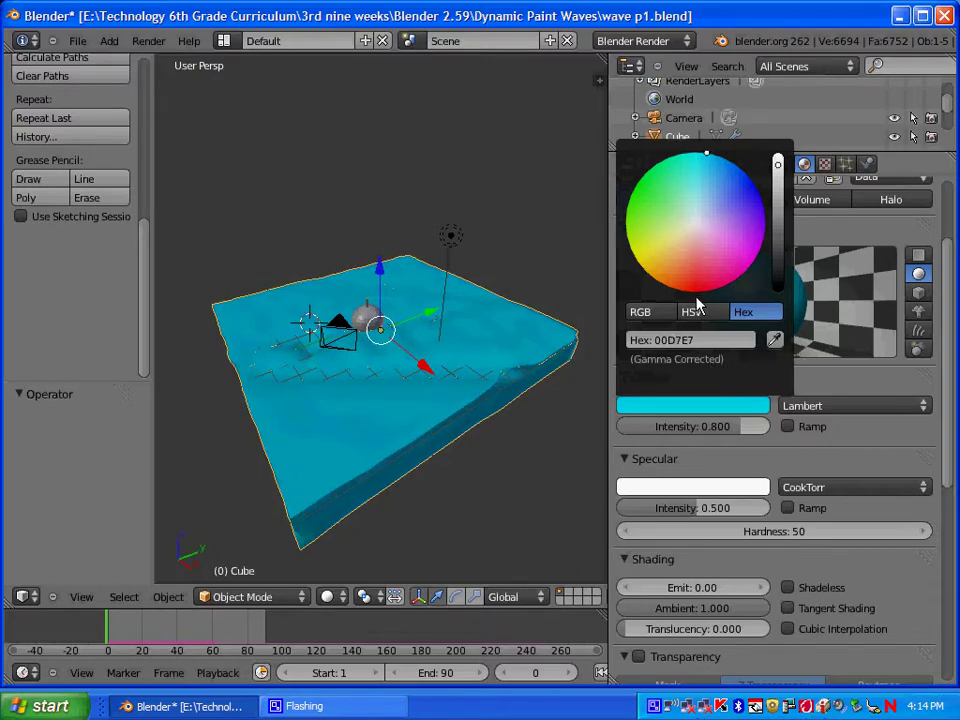
{"action": "left_click", "coordinate": [681, 342]}
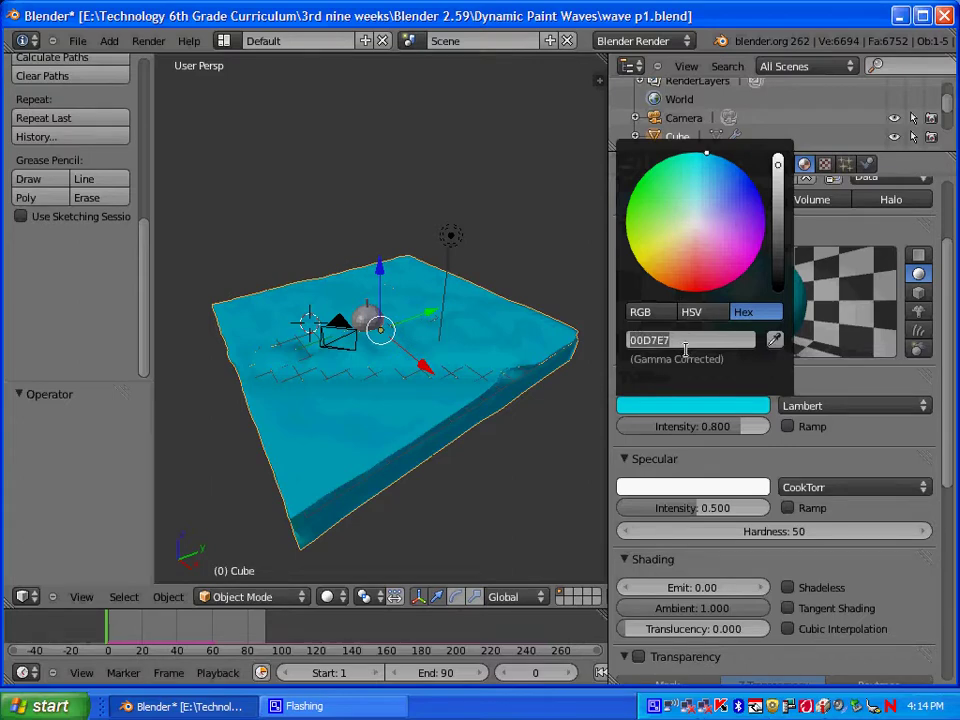
{"action": "type", "text": "B2FFF"}
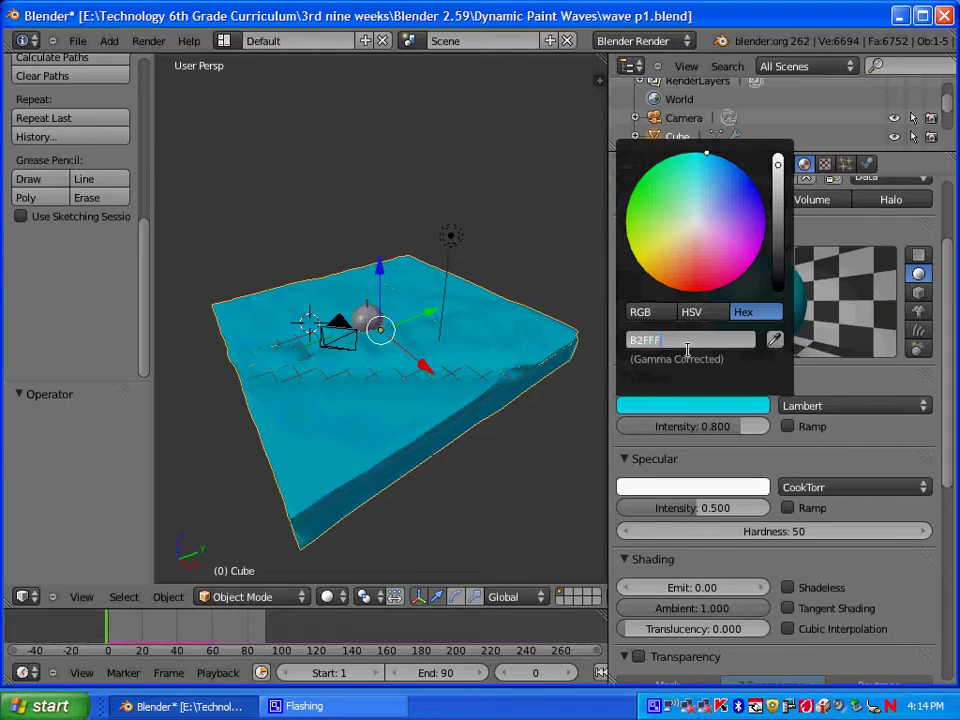
{"action": "key", "text": "Return"}
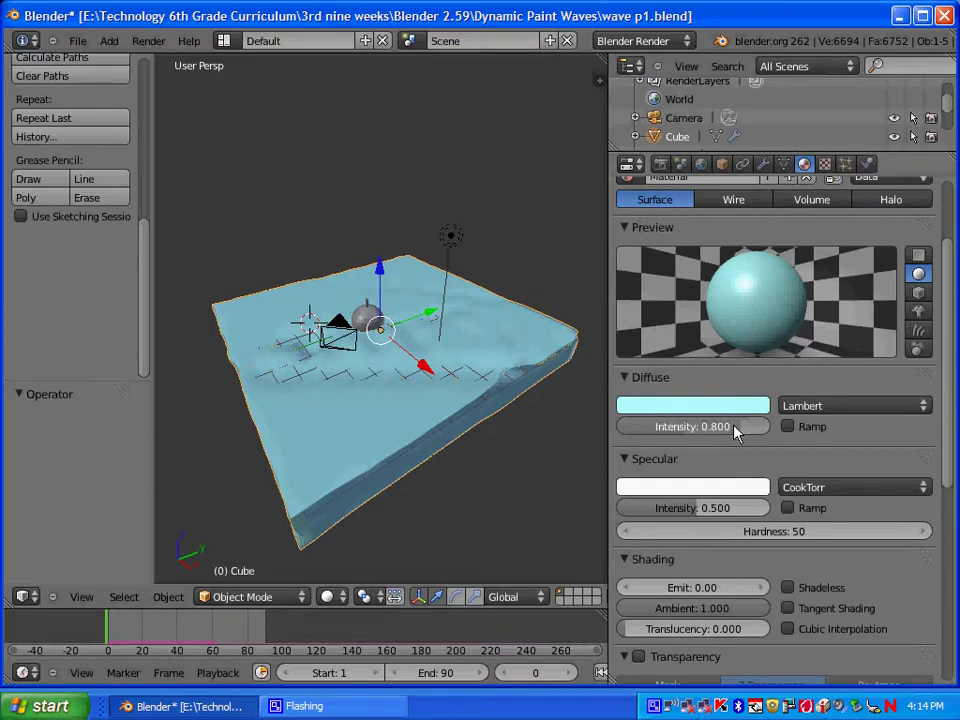
Step: Raise the water material's diffuse intensity to 1.000 and set its CookTorr specular hardness to 127
{"action": "left_click_drag", "start_coordinate": [735, 431], "coordinate": [786, 430]}
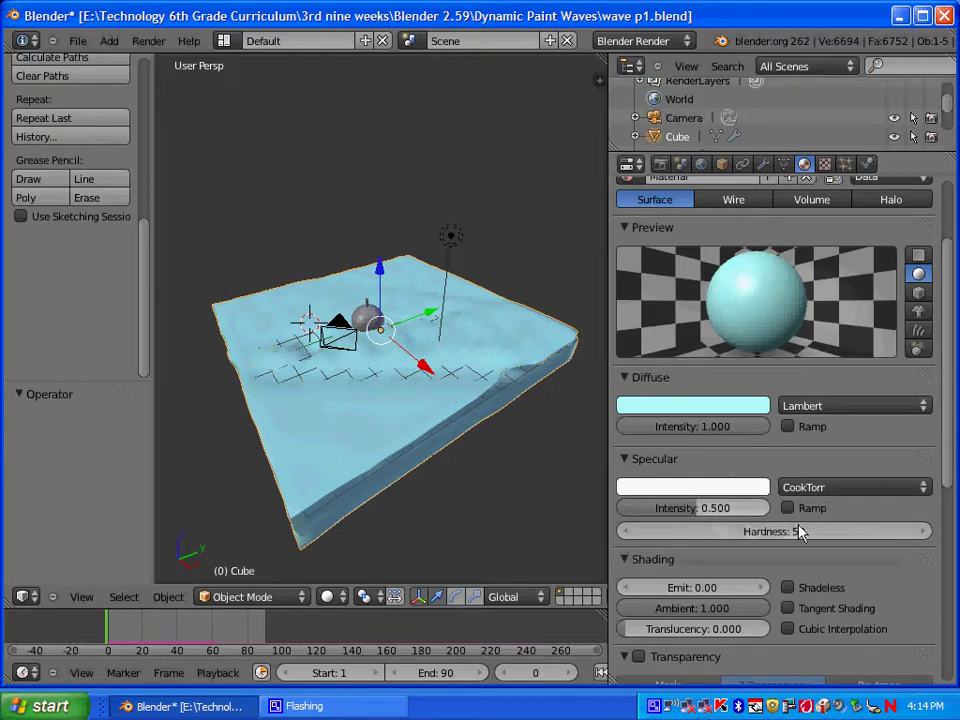
{"action": "left_click", "coordinate": [839, 494]}
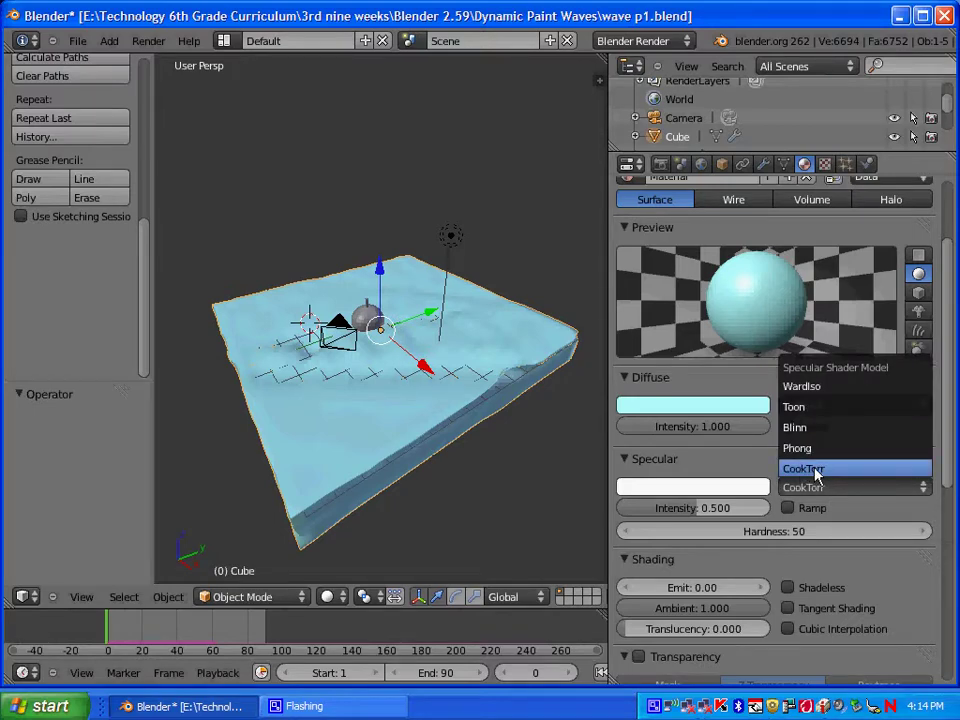
{"action": "left_click", "coordinate": [838, 470]}
{"action": "left_click", "coordinate": [802, 533]}
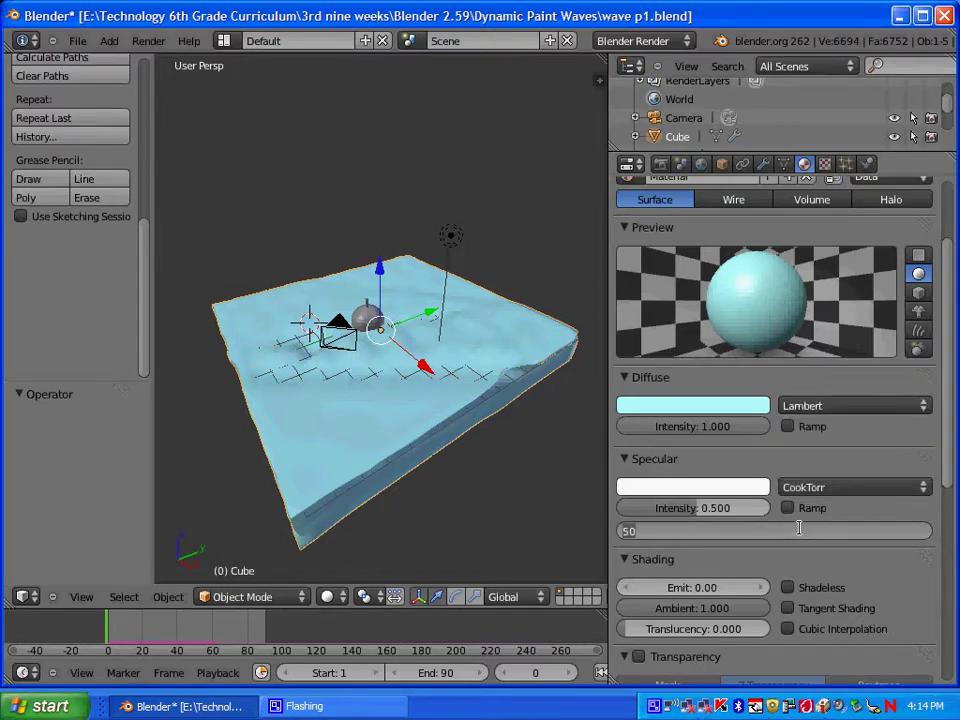
{"action": "type", "text": "127"}
{"action": "key", "text": "Return"}
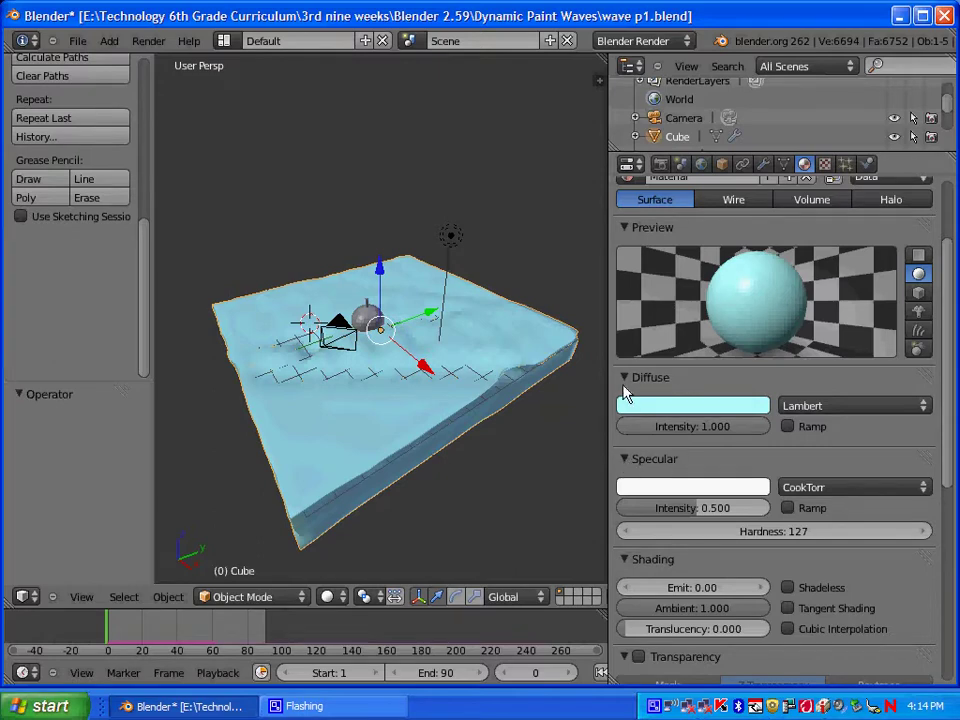
Step: Render the current frame to check the water material, close the render, and review the material settings
{"action": "key", "text": "F12"}
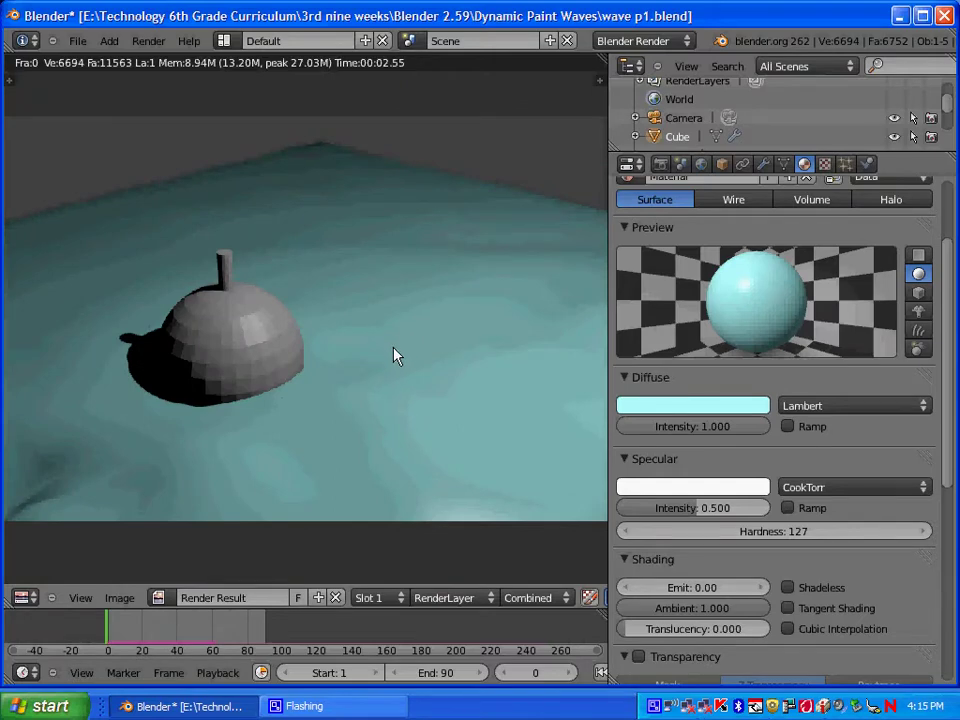
{"action": "key", "text": "Escape"}
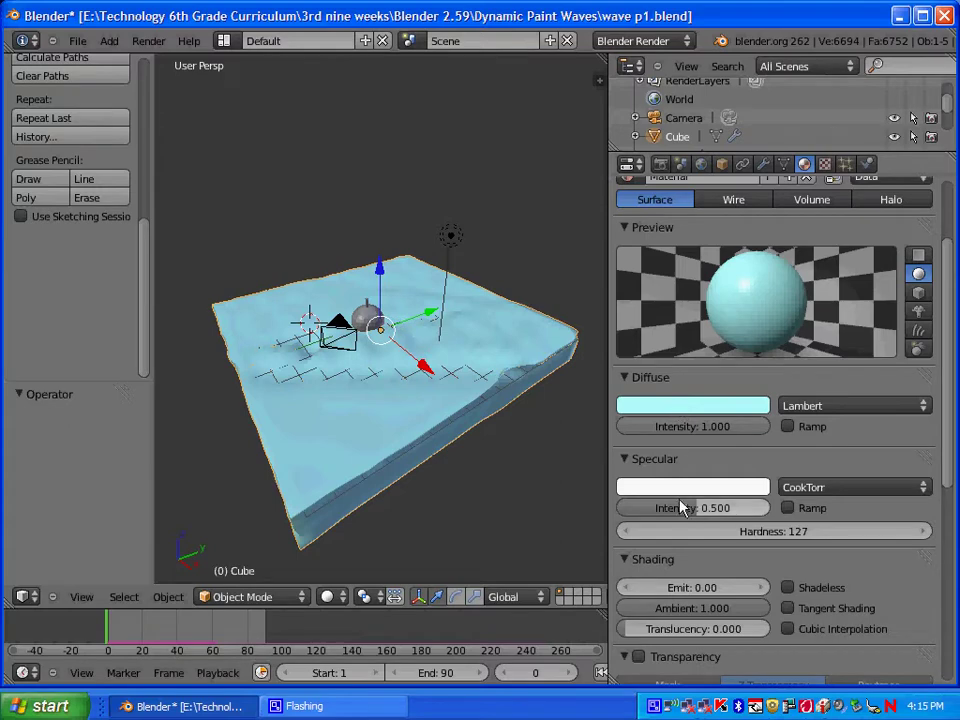
{"action": "scroll", "coordinate": [688, 476], "scroll_direction": "down", "scroll_amount": 5}
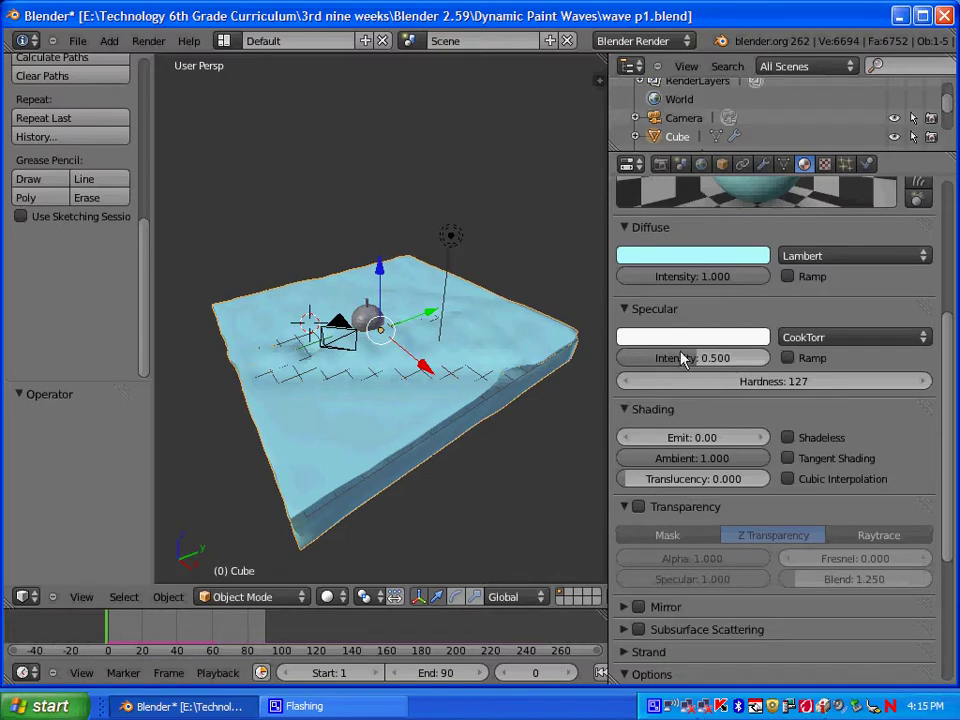
{"action": "scroll", "coordinate": [710, 540], "scroll_direction": "up", "scroll_amount": 5}
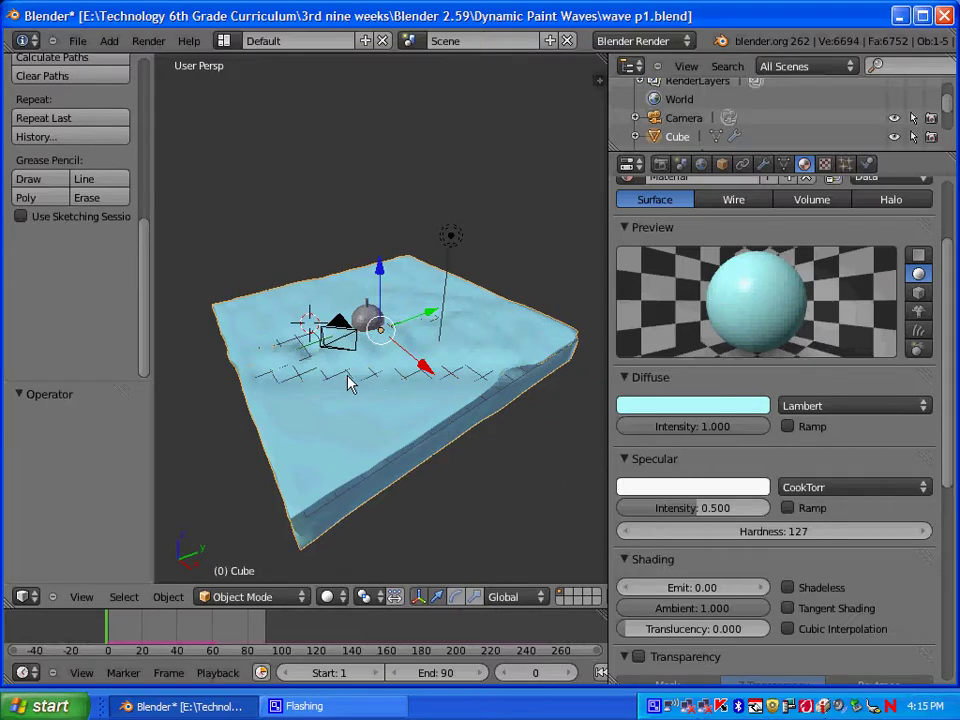
Step: Turn off Auto Ray Bias in the water material's shadow settings and test-render the current frame
{"action": "mouse_move", "coordinate": [288, 385]}
{"action": "middle_mouse_down"}
{"action": "mouse_move", "coordinate": [369, 418]}
{"action": "mouse_move", "coordinate": [489, 396]}
{"action": "mouse_move", "coordinate": [317, 407]}
{"action": "mouse_move", "coordinate": [238, 392]}
{"action": "mouse_move", "coordinate": [282, 403]}
{"action": "middle_mouse_up"}
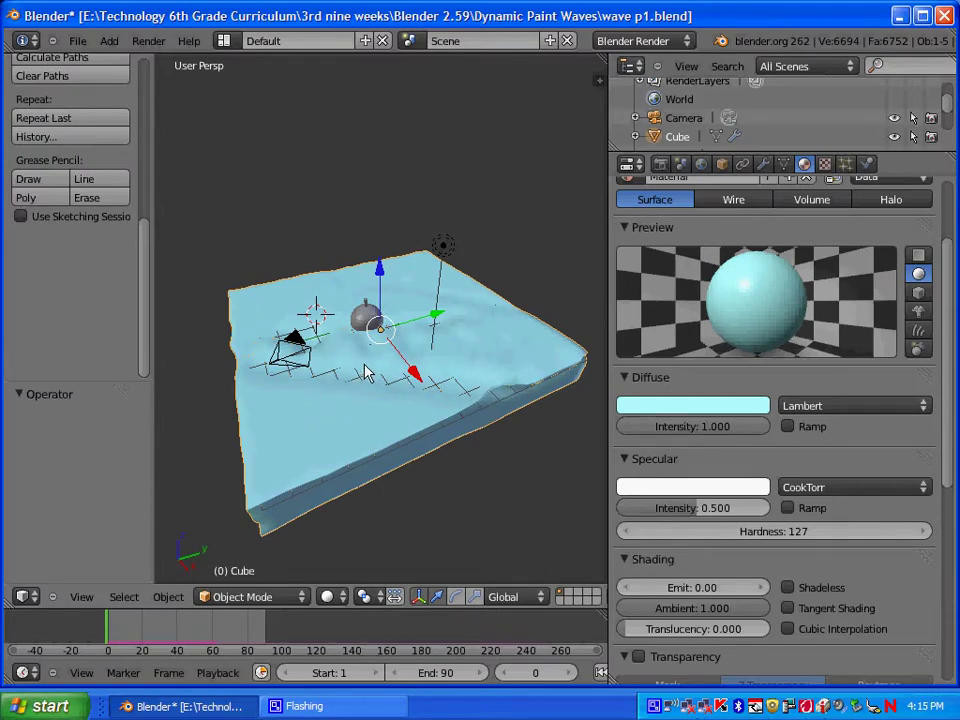
{"action": "scroll", "coordinate": [700, 560], "scroll_direction": "down", "scroll_amount": 8}
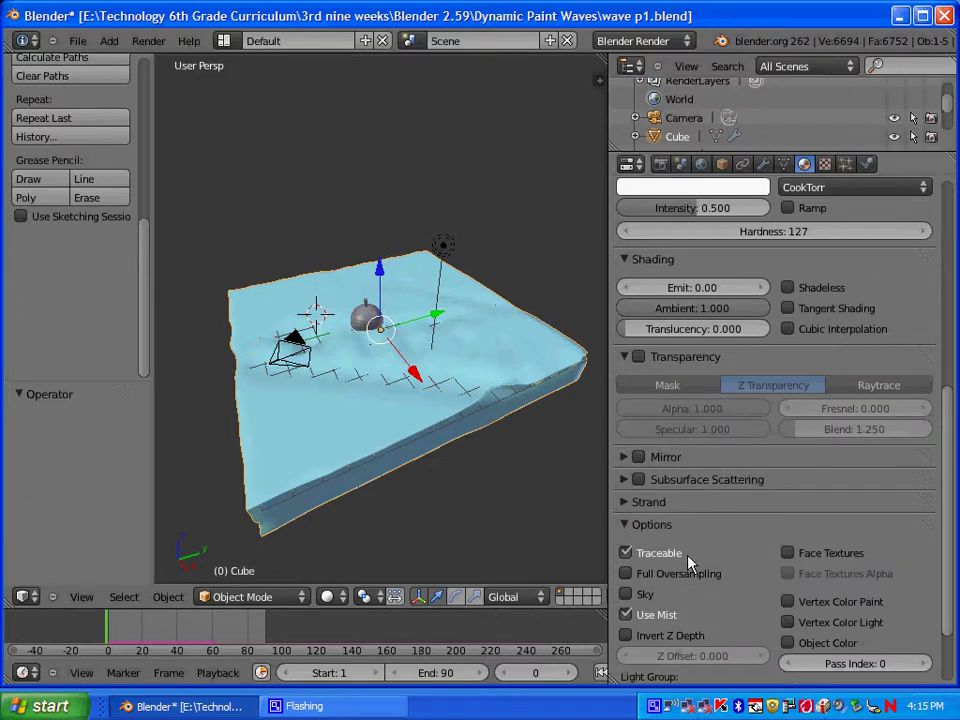
{"action": "scroll", "coordinate": [690, 561], "scroll_direction": "down", "scroll_amount": 3}
{"action": "left_click", "coordinate": [623, 655]}
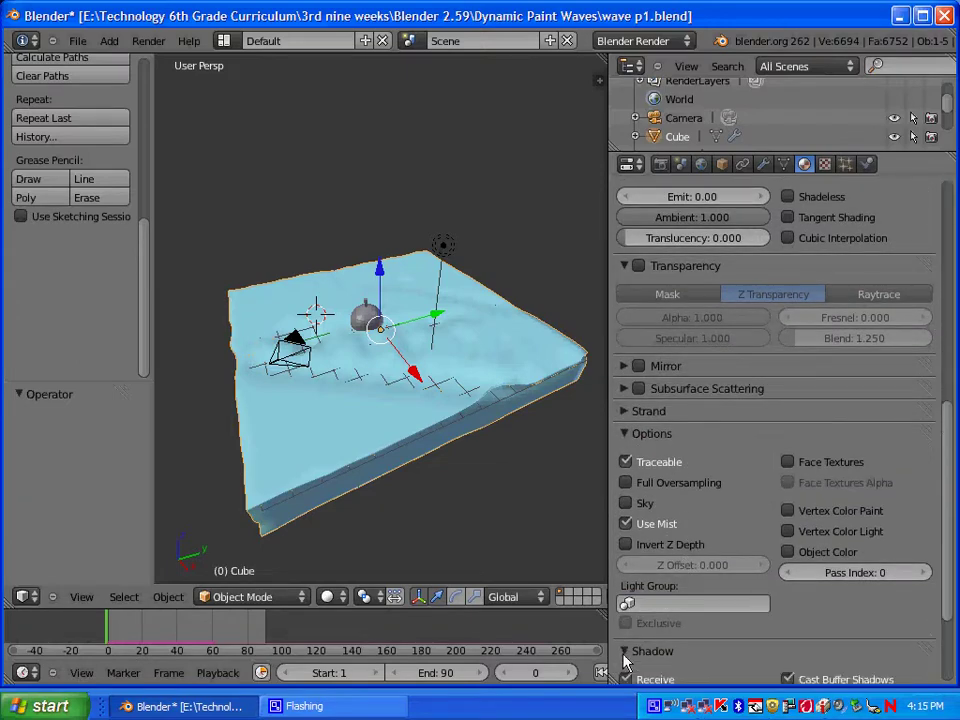
{"action": "scroll", "coordinate": [624, 560], "scroll_direction": "down", "scroll_amount": 5}
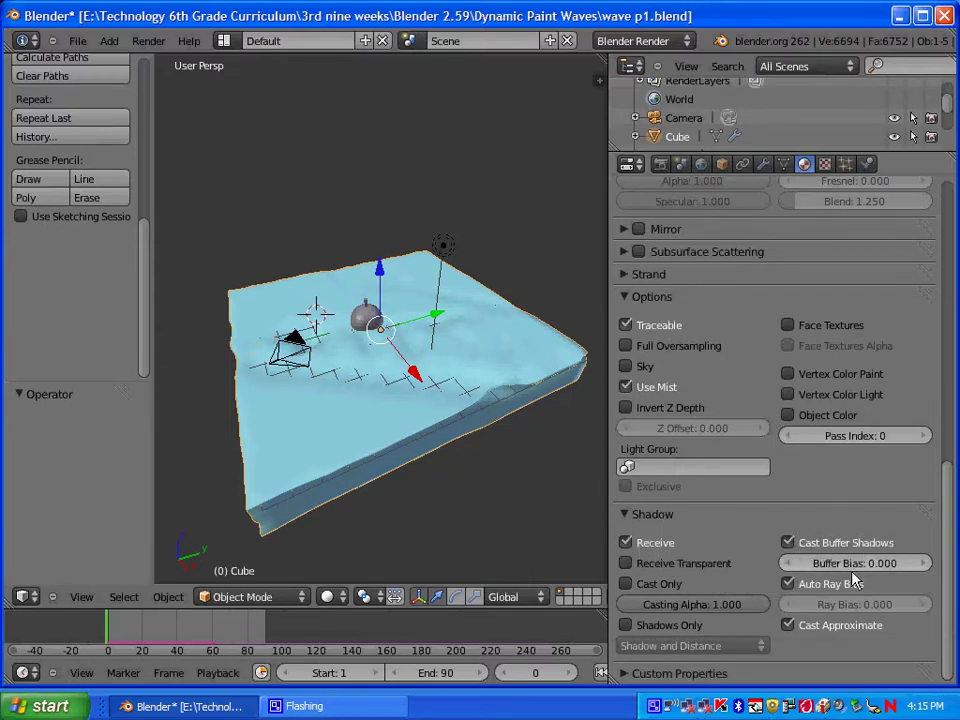
{"action": "left_click", "coordinate": [789, 585]}
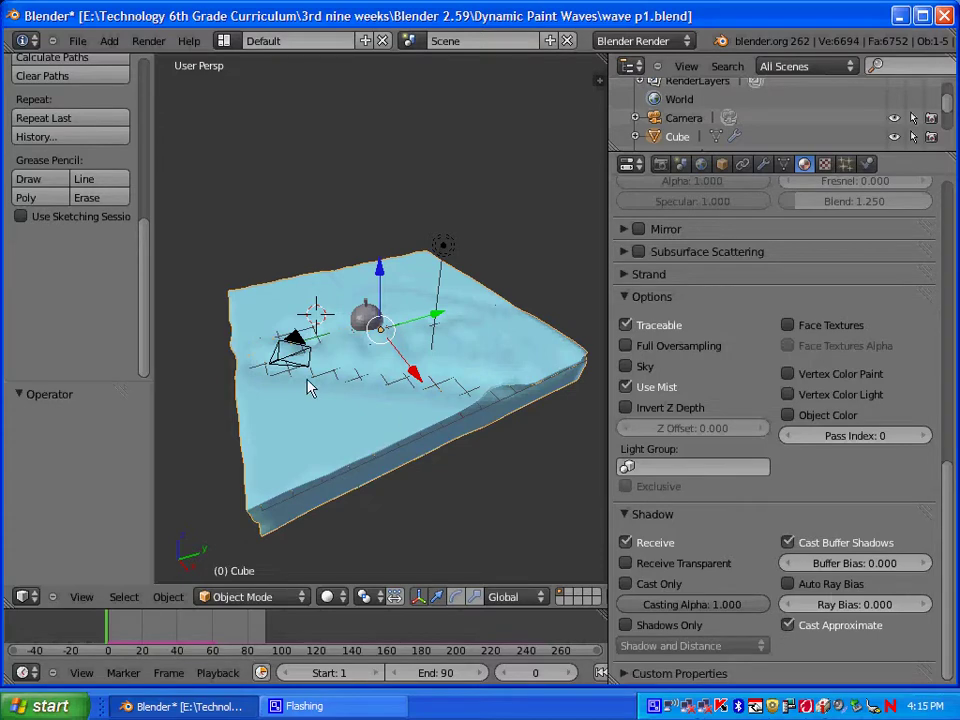
{"action": "key", "text": "F12"}
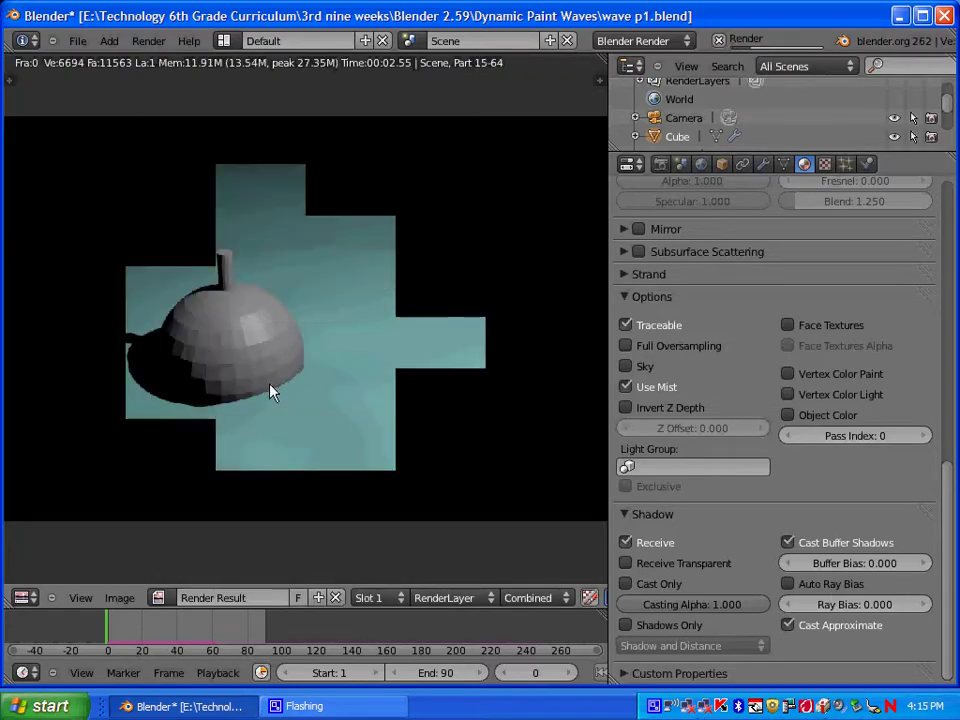
{"action": "key", "text": "Escape"}
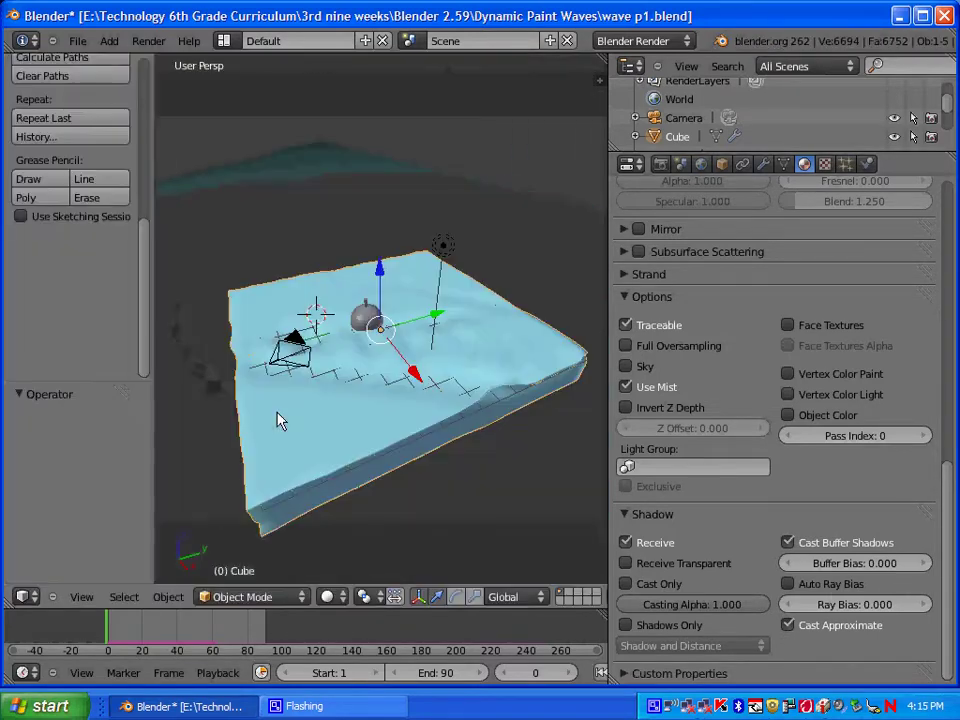
Step: Add a new material to the small cylinder on top of the sphere and name it red
{"action": "scroll", "coordinate": [430, 380], "scroll_direction": "up", "scroll_amount": 8}
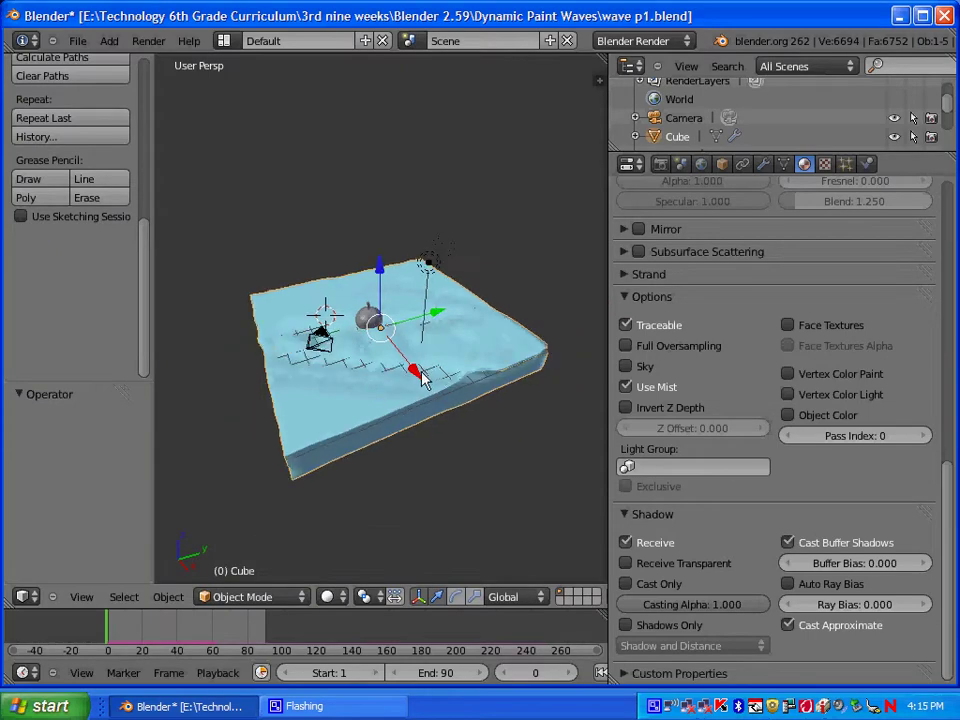
{"action": "middle_click_drag", "start_coordinate": [519, 362], "coordinate": [350, 310]}
{"action": "scroll", "coordinate": [350, 310], "scroll_direction": "up", "scroll_amount": 5}
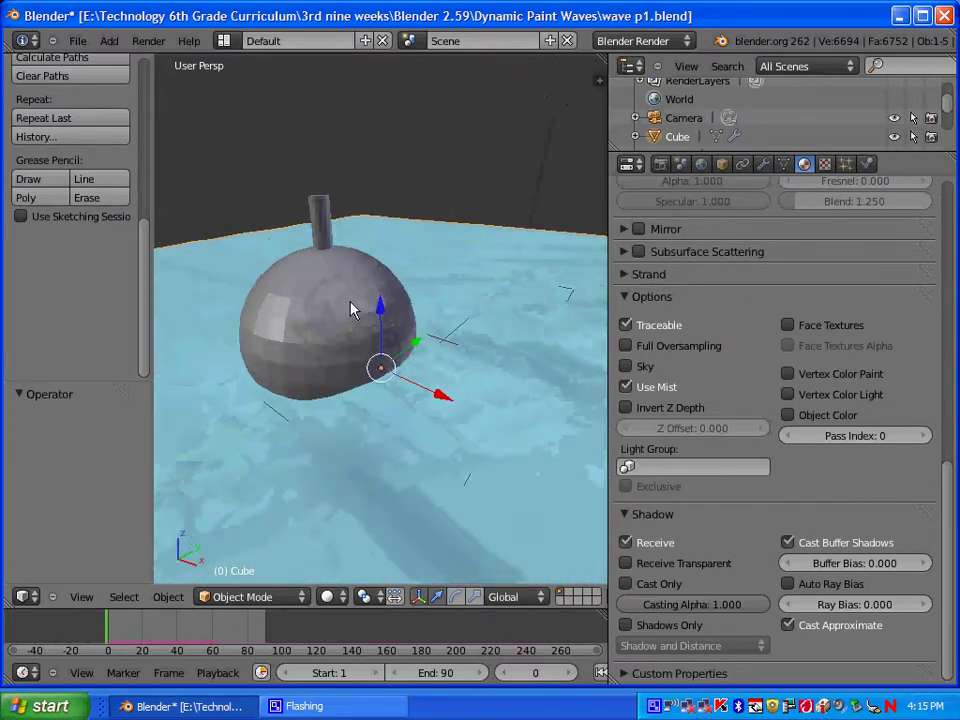
{"action": "right_click", "coordinate": [298, 197]}
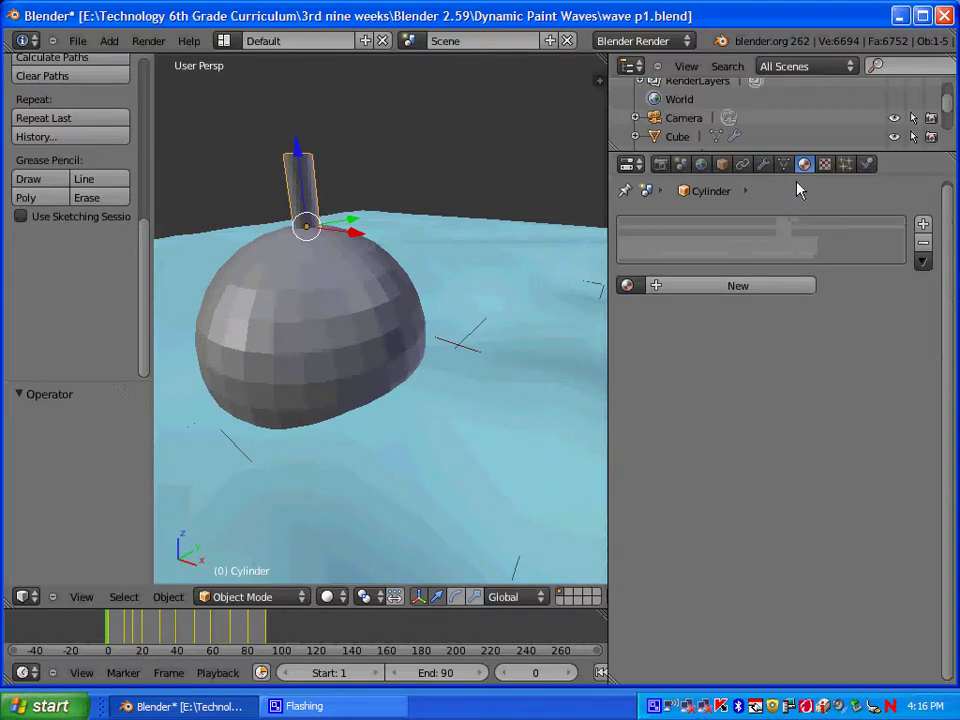
{"action": "left_click", "coordinate": [697, 287]}
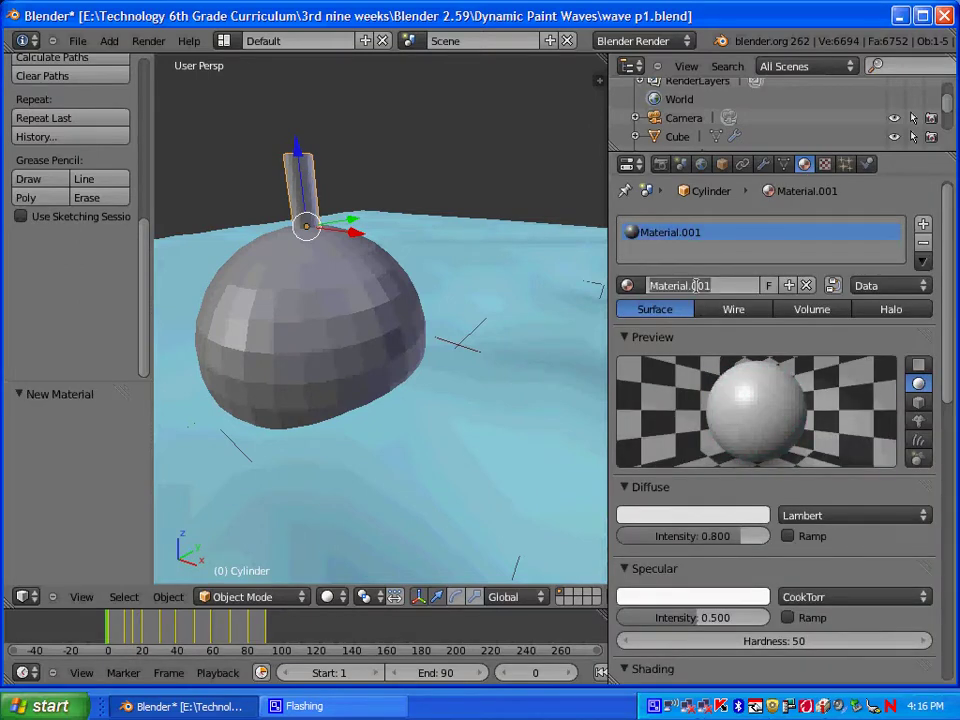
{"action": "type", "text": "re"}
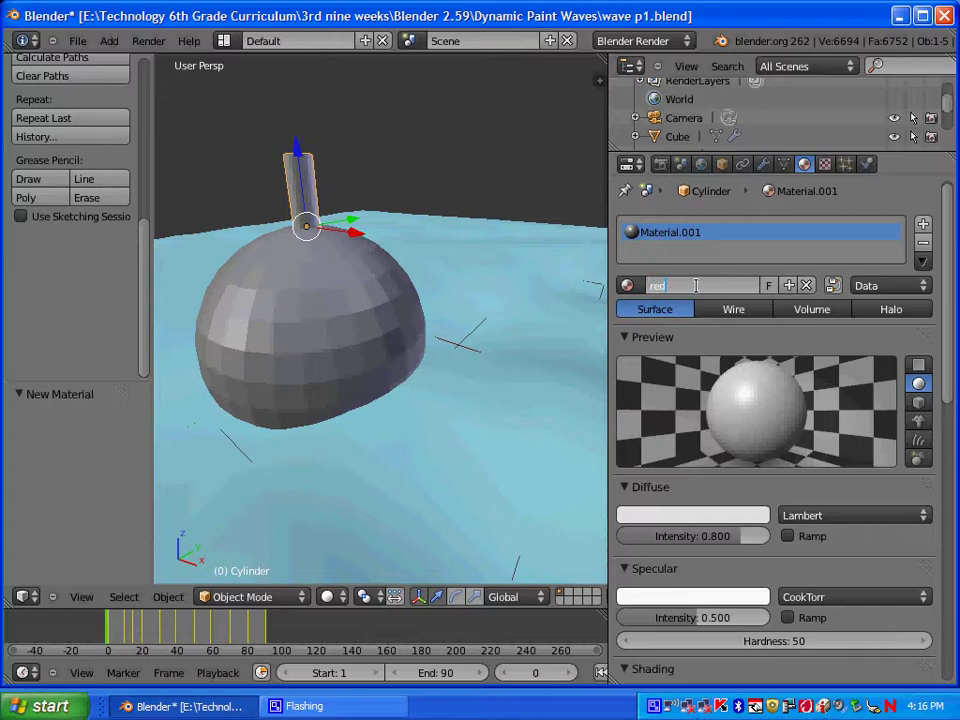
{"action": "type", "text": "d"}
{"action": "key", "text": "Return"}
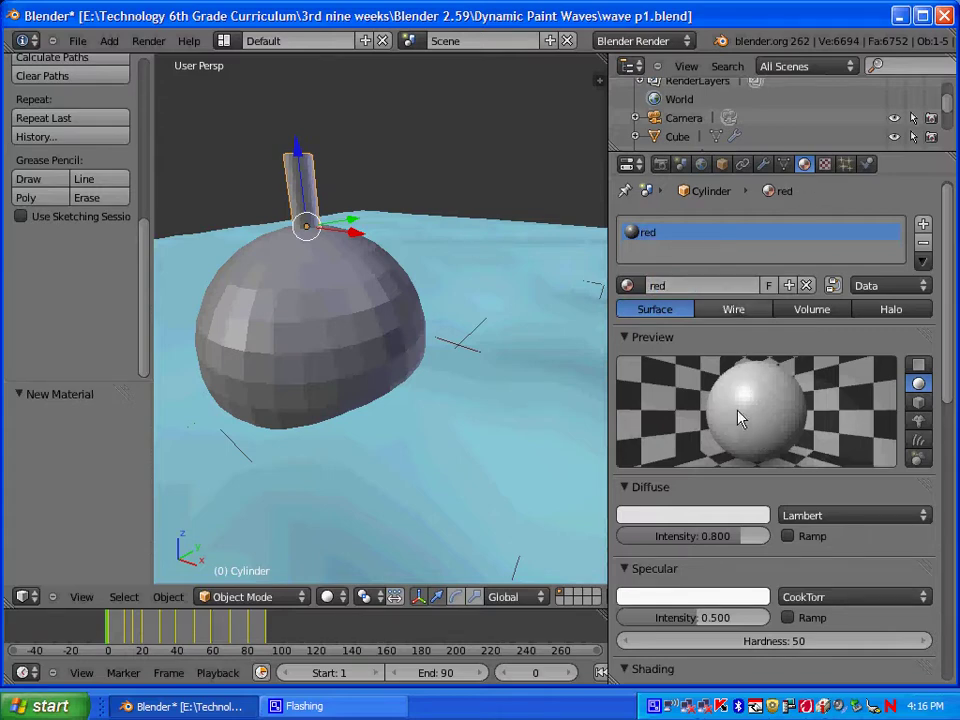
Step: Set the red material's diffuse color to hex FF0000 on the small cylinder
{"action": "left_click", "coordinate": [657, 516]}
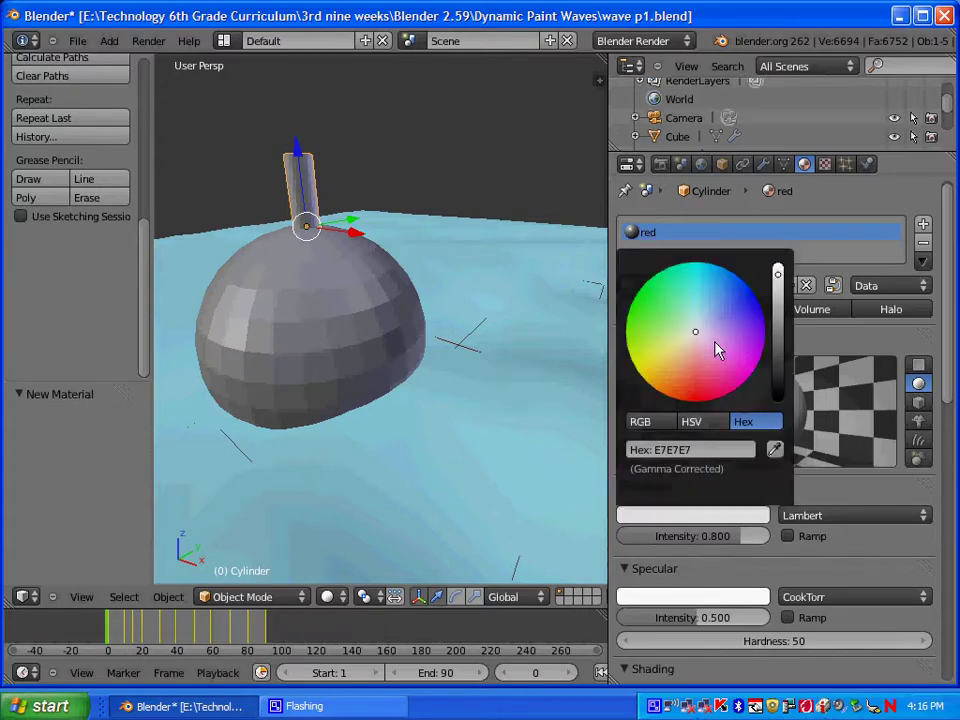
{"action": "left_click", "coordinate": [678, 455]}
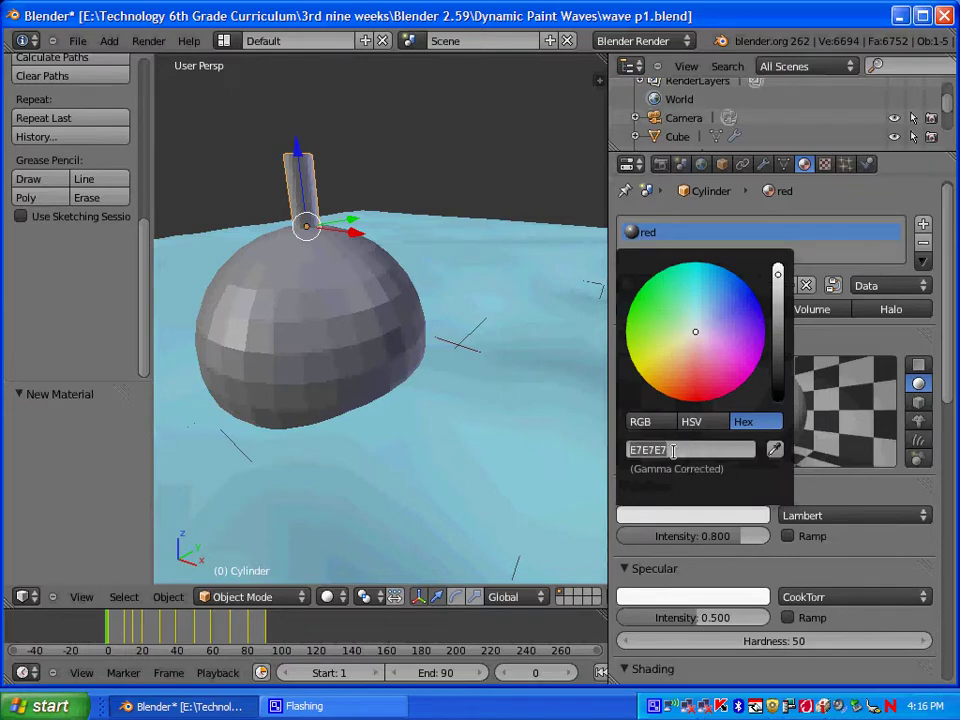
{"action": "type", "text": "FF0000"}
{"action": "key", "text": "Return"}
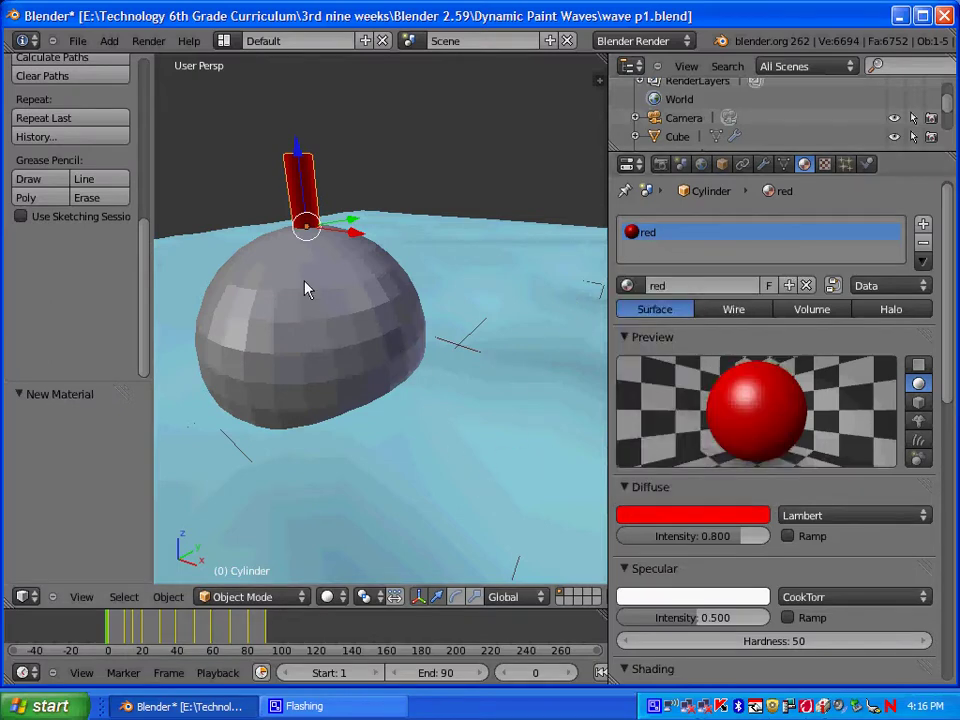
Step: Add a new material to the sphere and set its diffuse color to hex FF0000
{"action": "right_click", "coordinate": [312, 308]}
{"action": "middle_click_drag", "start_coordinate": [291, 317], "coordinate": [337, 345]}
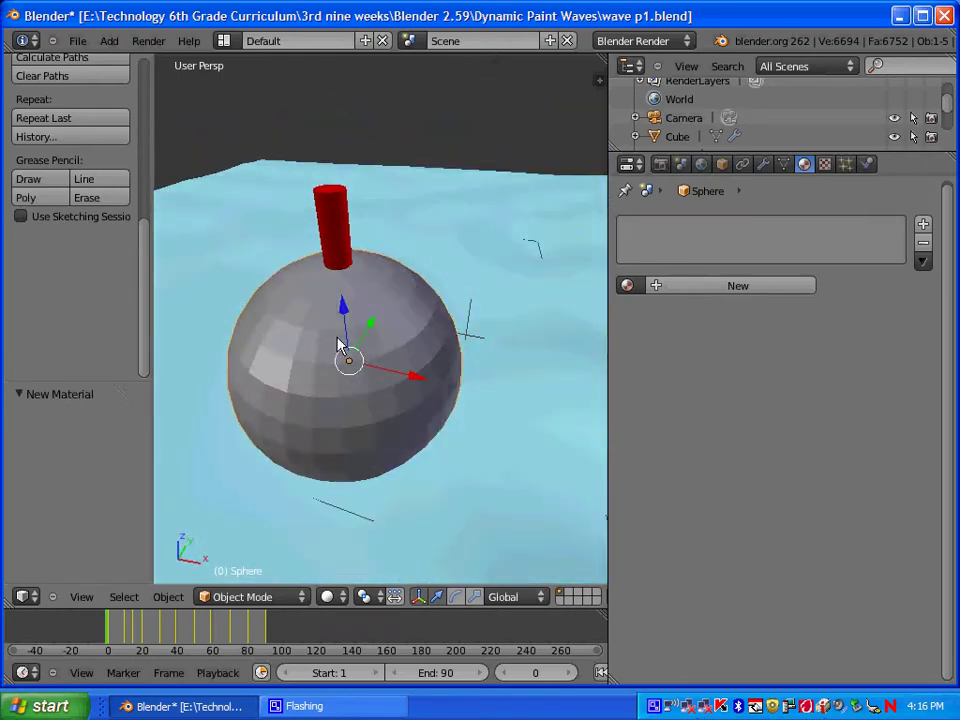
{"action": "left_click", "coordinate": [756, 287]}
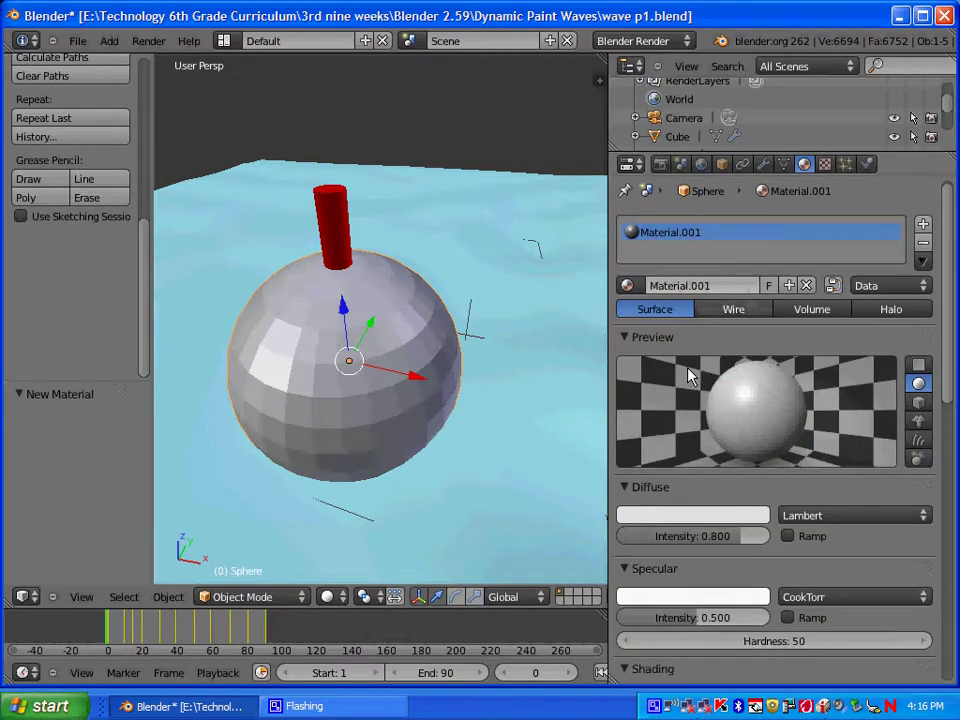
{"action": "left_click", "coordinate": [696, 514]}
{"action": "left_click", "coordinate": [690, 449]}
{"action": "type", "text": "FF0000"}
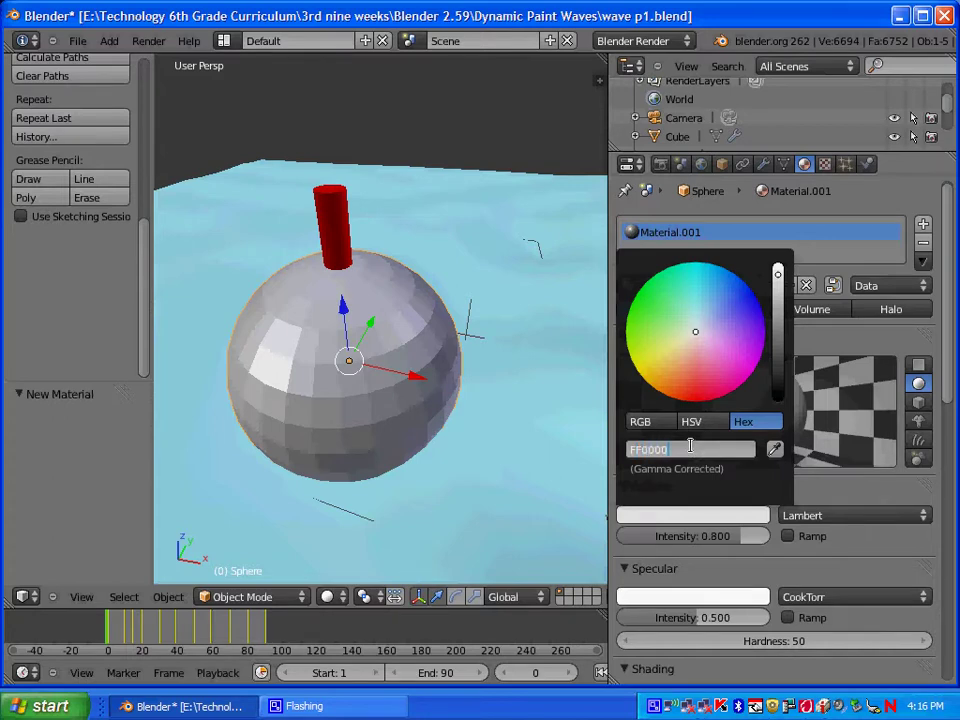
{"action": "key", "text": "Return"}
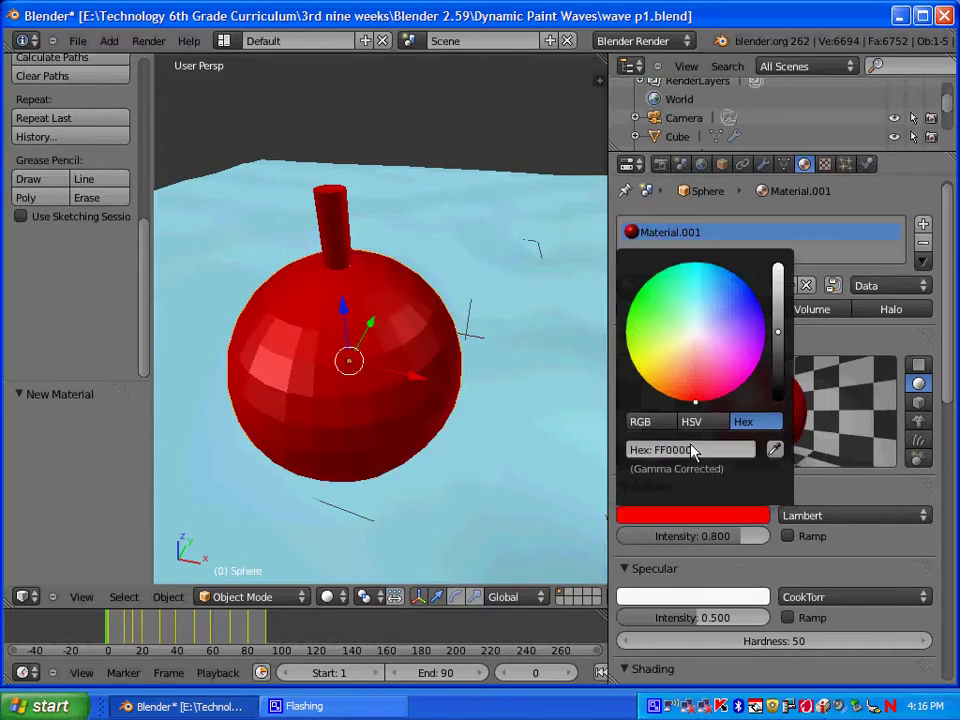
Step: Move the sphere up about 1.062 units along the Z axis, clear of the water surface
{"action": "middle_click_drag", "start_coordinate": [349, 386], "coordinate": [391, 347]}
{"action": "left_click_drag", "start_coordinate": [388, 283], "coordinate": [396, 152]}
{"action": "middle_click_drag", "start_coordinate": [396, 178], "coordinate": [378, 355]}
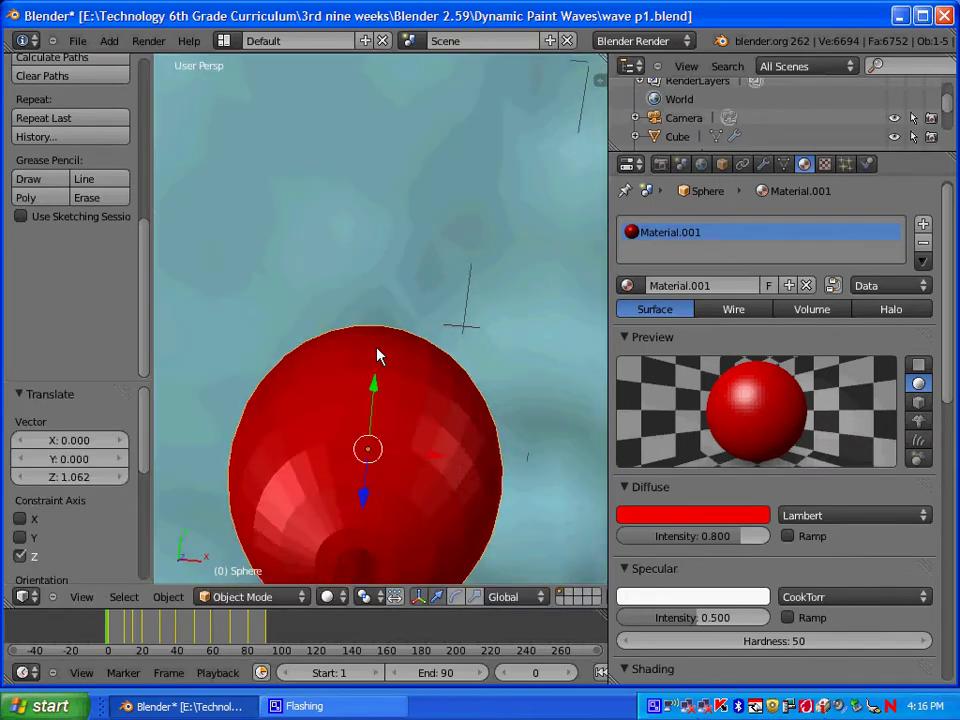
Step: Put the sphere in Edit Mode with face selection, viewed from above, and deselect all of its faces
{"action": "scroll", "coordinate": [375, 330], "scroll_direction": "down", "scroll_amount": 3}
{"action": "middle_click_drag", "start_coordinate": [371, 306], "coordinate": [372, 446]}
{"action": "scroll", "coordinate": [395, 393], "scroll_direction": "up", "scroll_amount": 5}
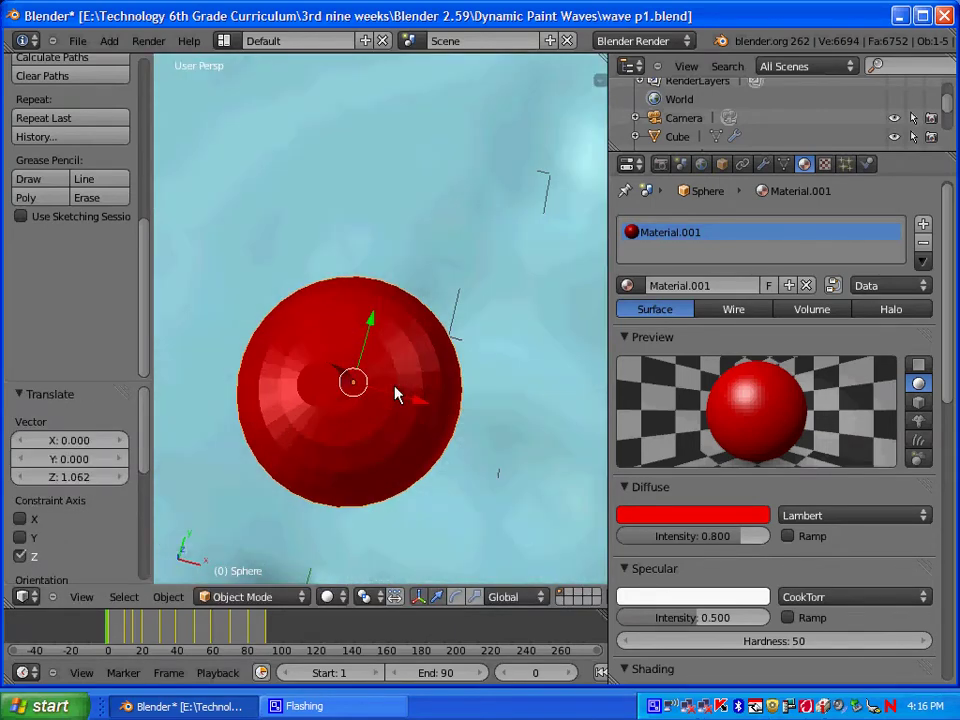
{"action": "middle_click_drag", "start_coordinate": [394, 388], "coordinate": [358, 398]}
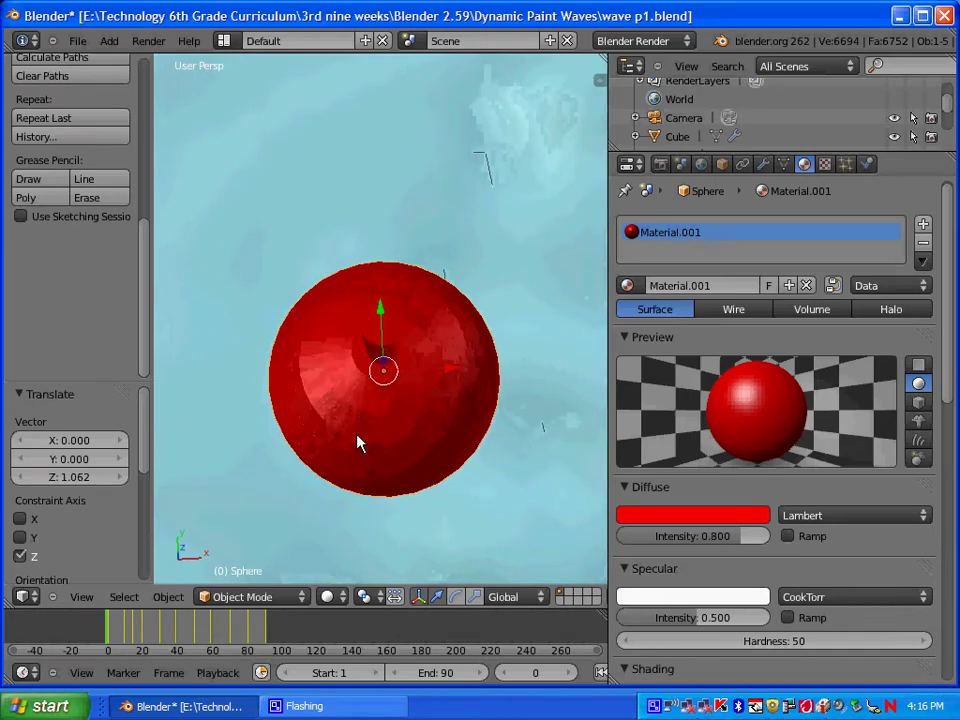
{"action": "middle_click_drag", "start_coordinate": [360, 444], "coordinate": [393, 366]}
{"action": "middle_click_drag", "start_coordinate": [418, 127], "coordinate": [398, 370]}
{"action": "scroll", "coordinate": [398, 370], "scroll_direction": "down", "scroll_amount": 2}
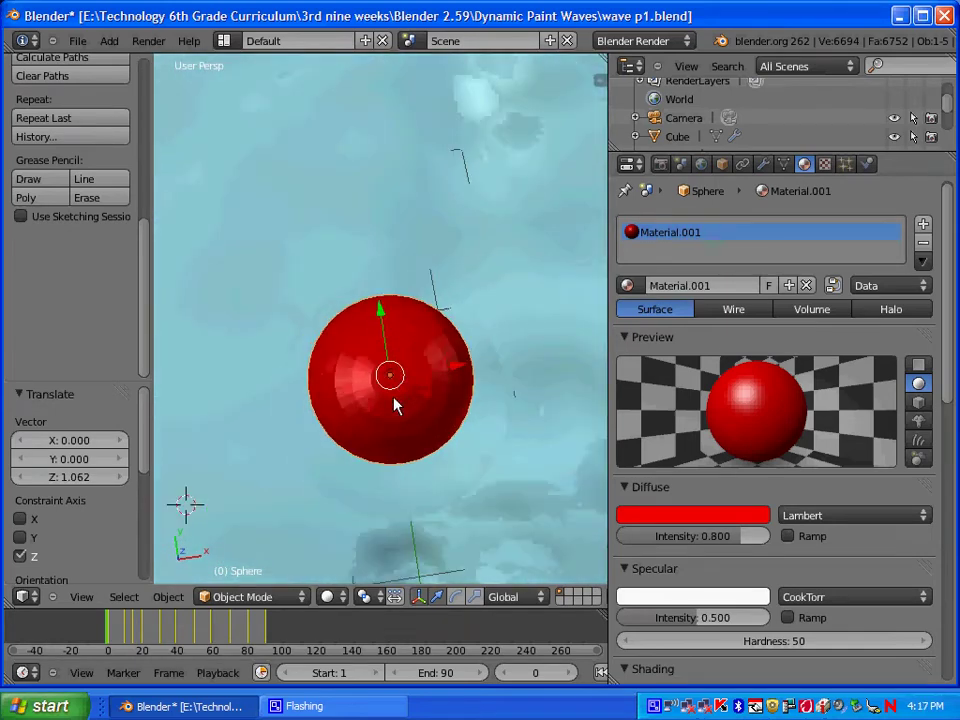
{"action": "scroll", "coordinate": [395, 405], "scroll_direction": "up", "scroll_amount": 3}
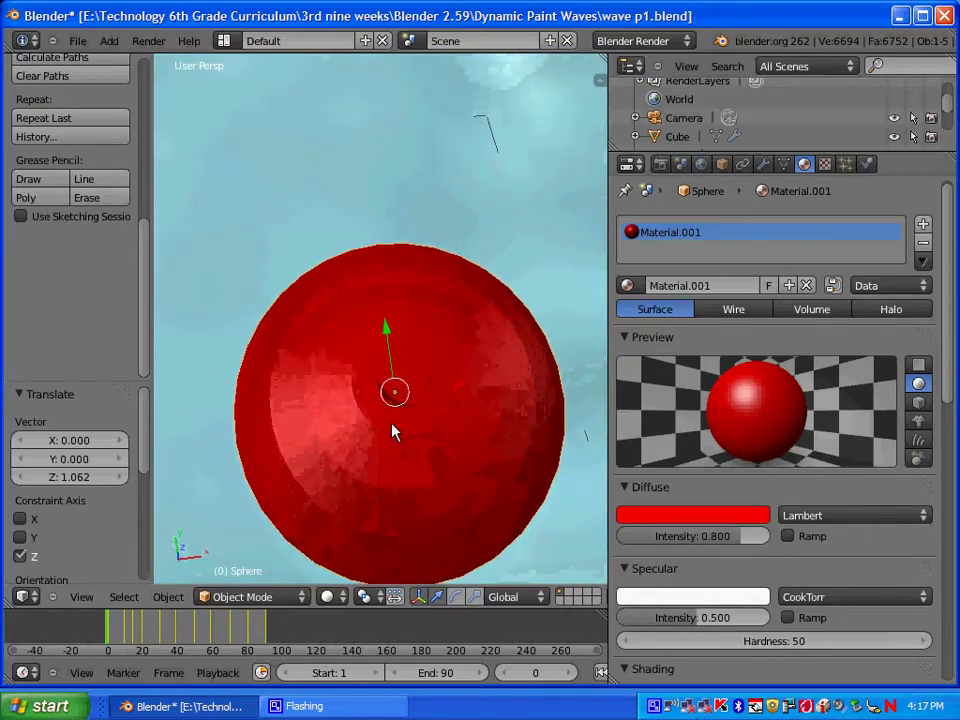
{"action": "scroll", "coordinate": [392, 430], "scroll_direction": "down", "scroll_amount": 2}
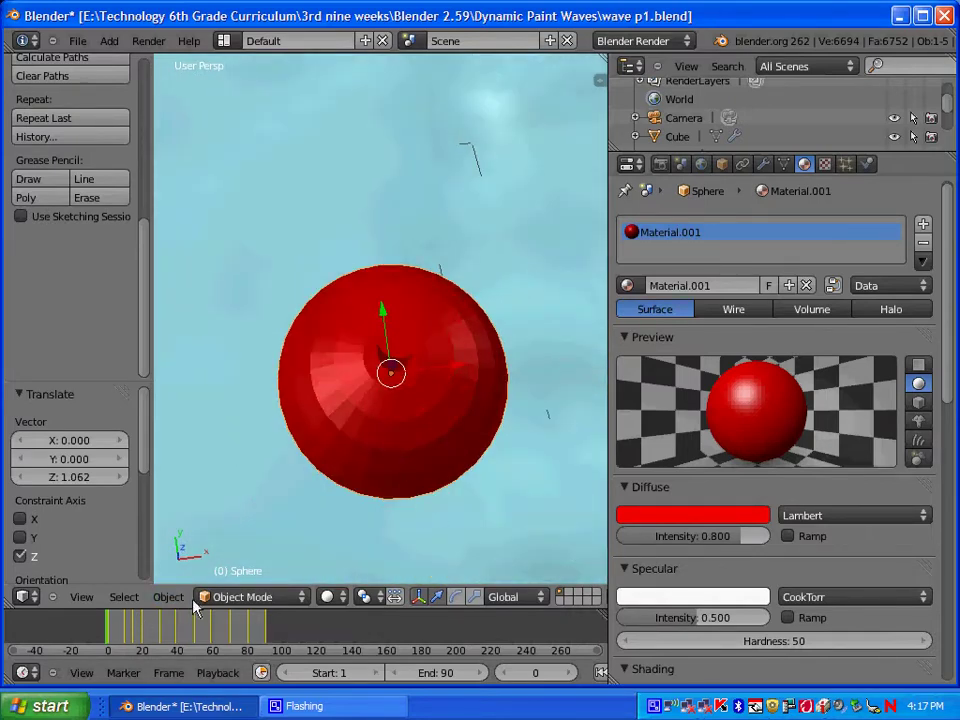
{"action": "left_click", "coordinate": [276, 600]}
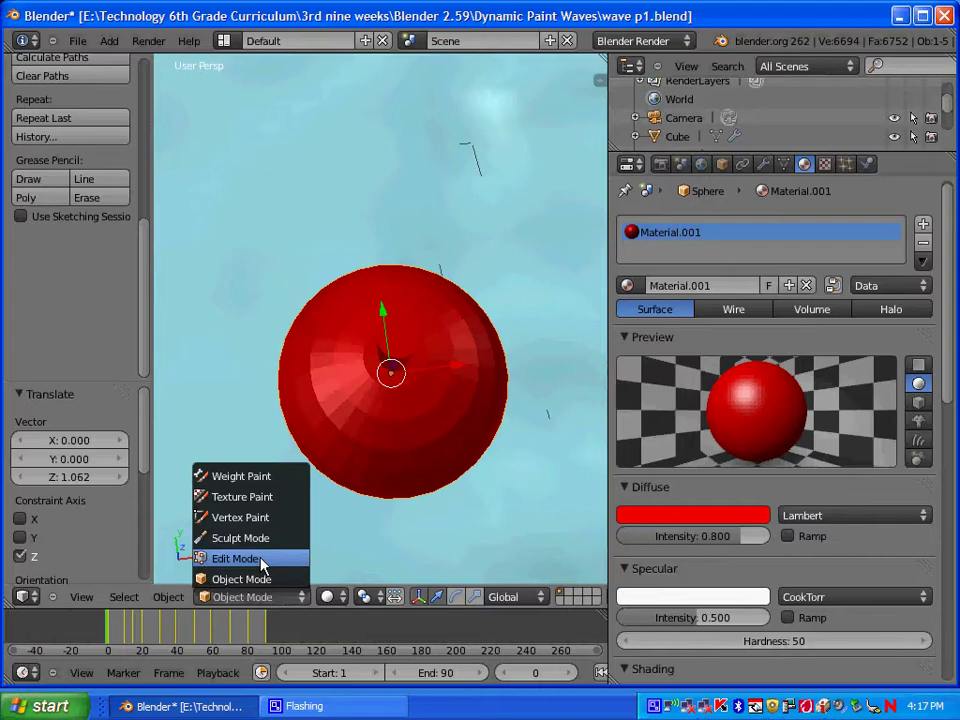
{"action": "left_click", "coordinate": [262, 558]}
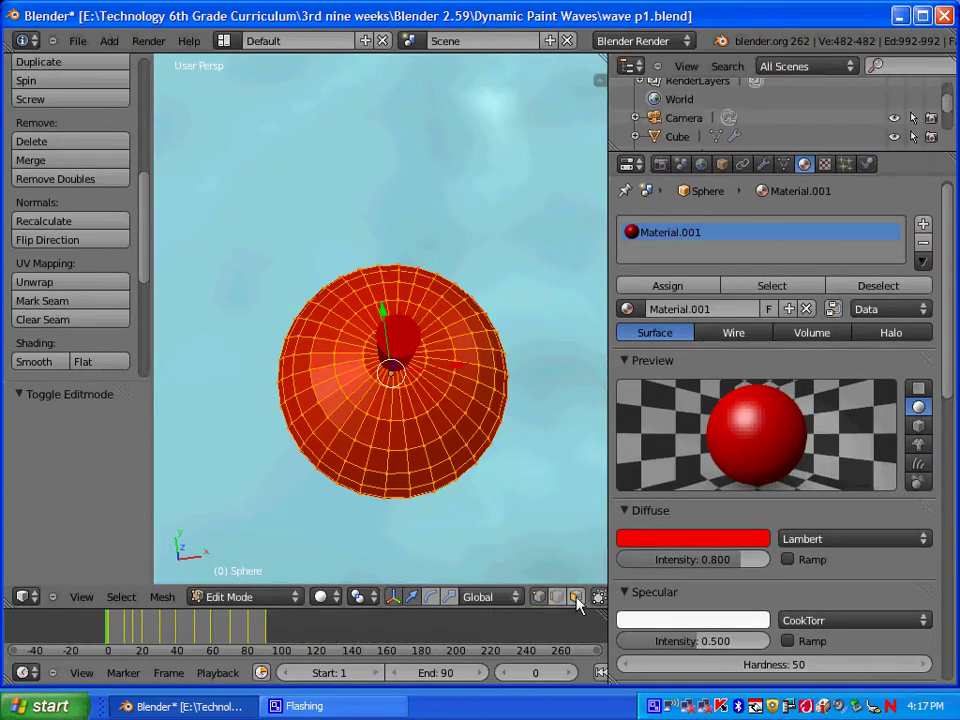
{"action": "left_click", "coordinate": [577, 597]}
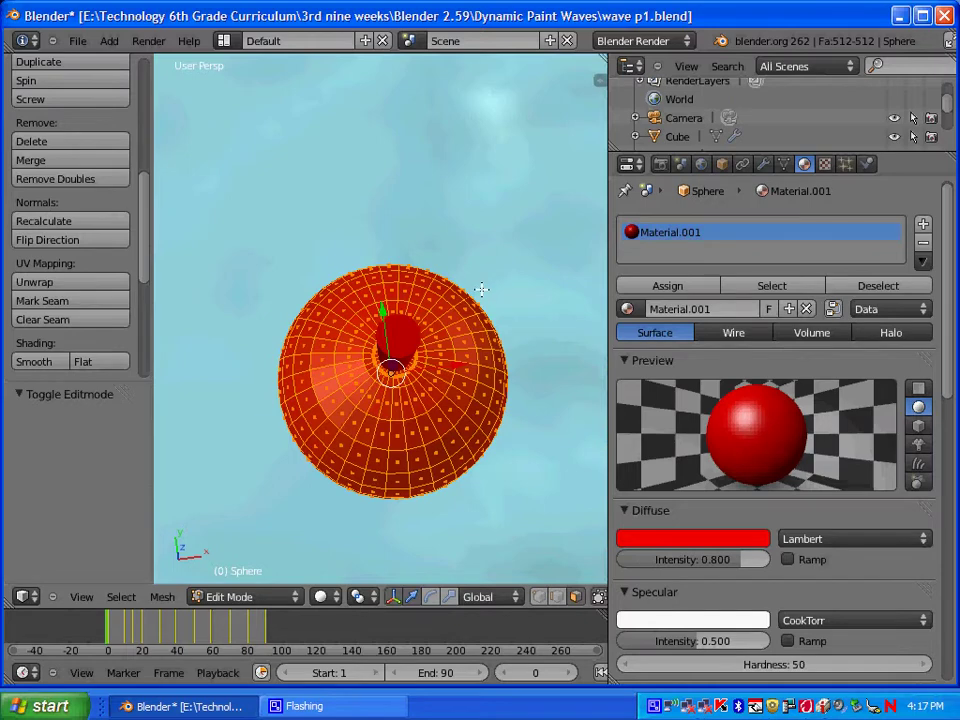
{"action": "key", "text": "a"}
{"action": "mouse_move", "coordinate": [418, 489]}
{"action": "middle_mouse_down"}
{"action": "mouse_move", "coordinate": [416, 497]}
{"action": "mouse_move", "coordinate": [413, 489]}
{"action": "middle_mouse_up"}
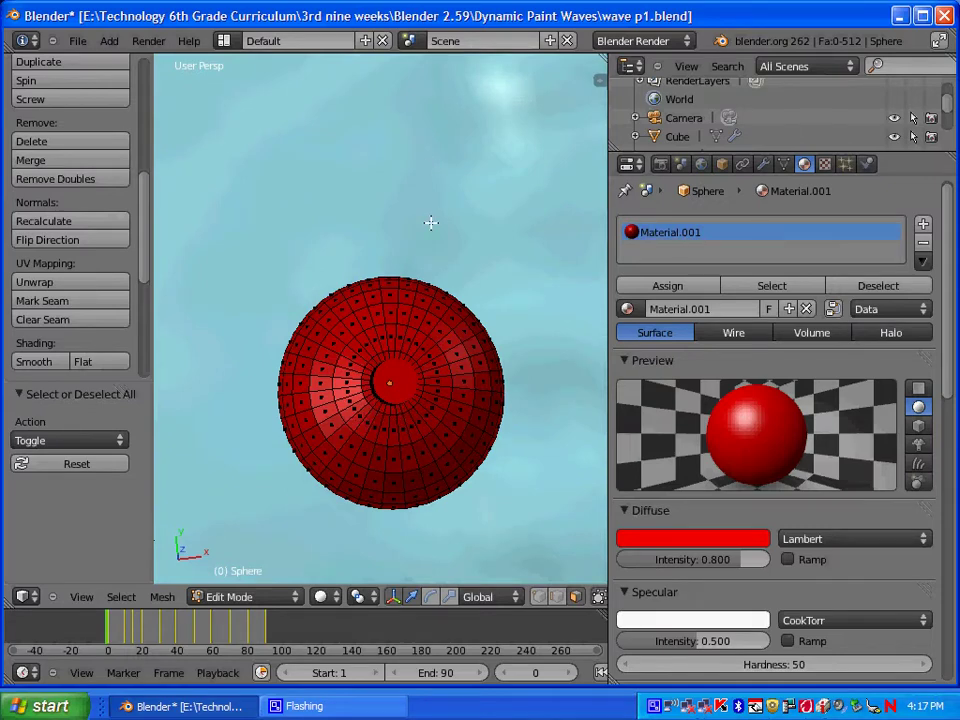
Step: Circle-select the sphere's upper faces from above with a selection circle slightly larger than the sphere
{"action": "key", "text": "c"}
{"action": "scroll", "coordinate": [345, 210], "scroll_direction": "down", "scroll_amount": 5}
{"action": "scroll", "coordinate": [345, 210], "scroll_direction": "down", "scroll_amount": 8}
{"action": "scroll", "coordinate": [395, 385], "scroll_direction": "down", "scroll_amount": 2}
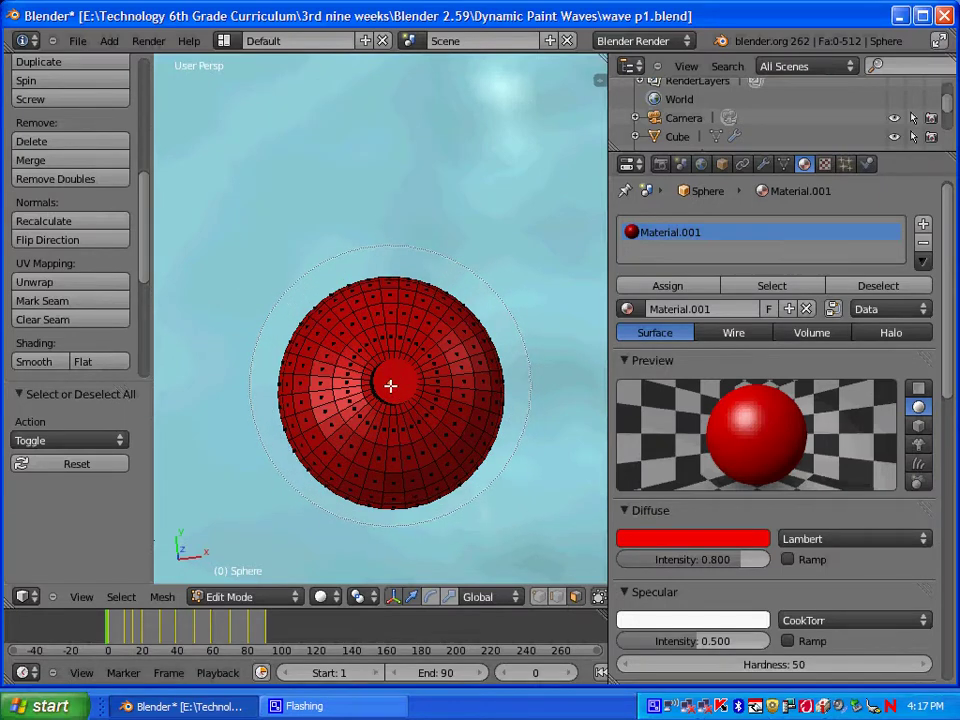
{"action": "left_click", "coordinate": [390, 385]}
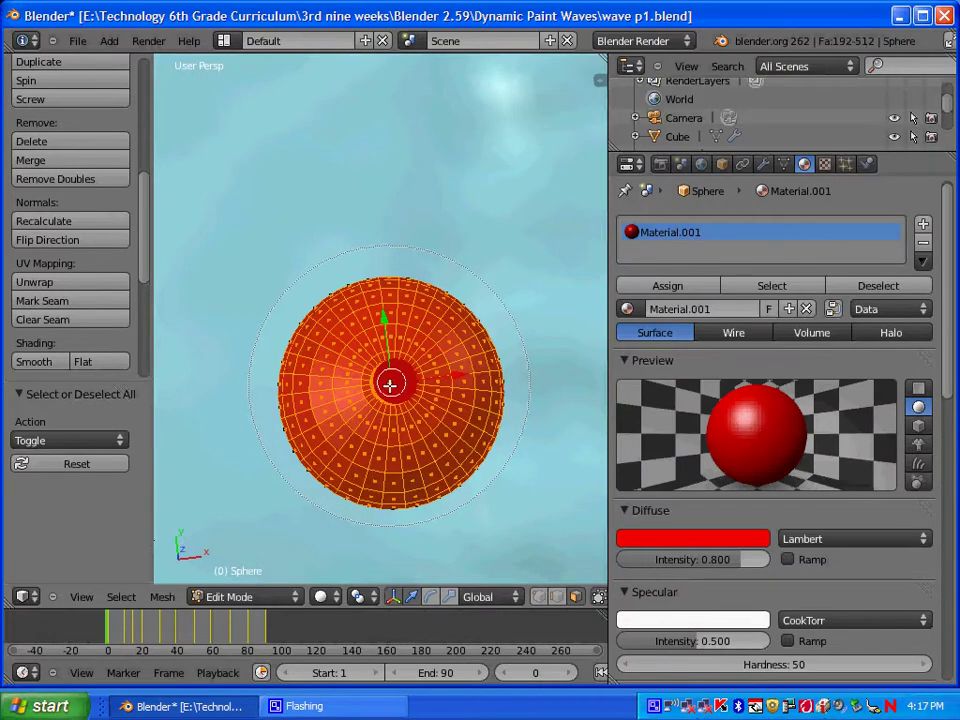
{"action": "scroll", "coordinate": [331, 224], "scroll_direction": "up", "scroll_amount": 2}
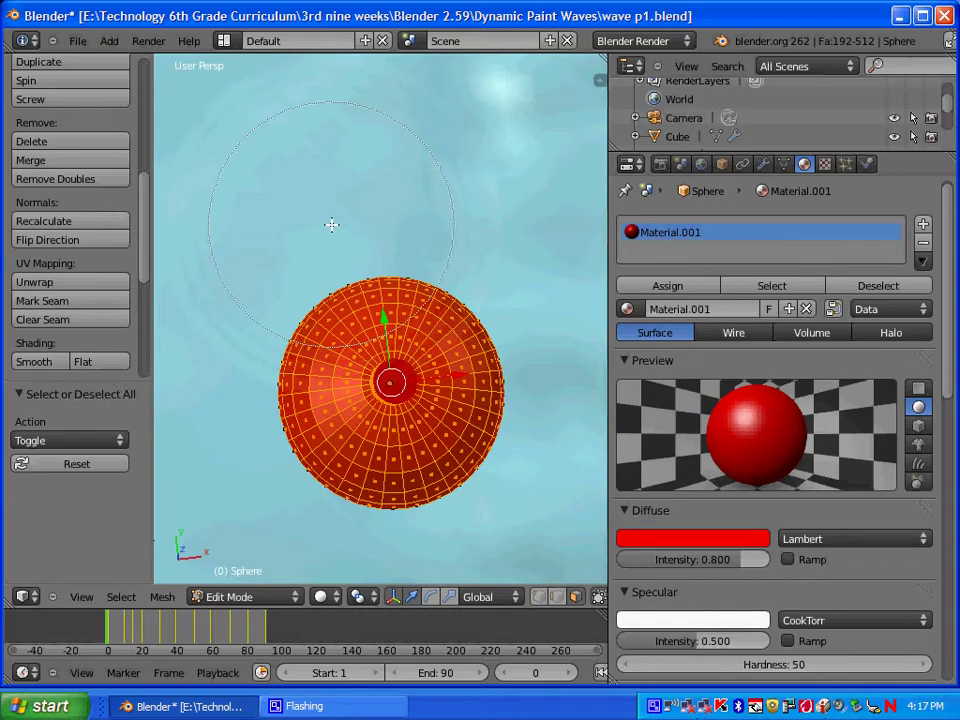
{"action": "right_click", "coordinate": [327, 223]}
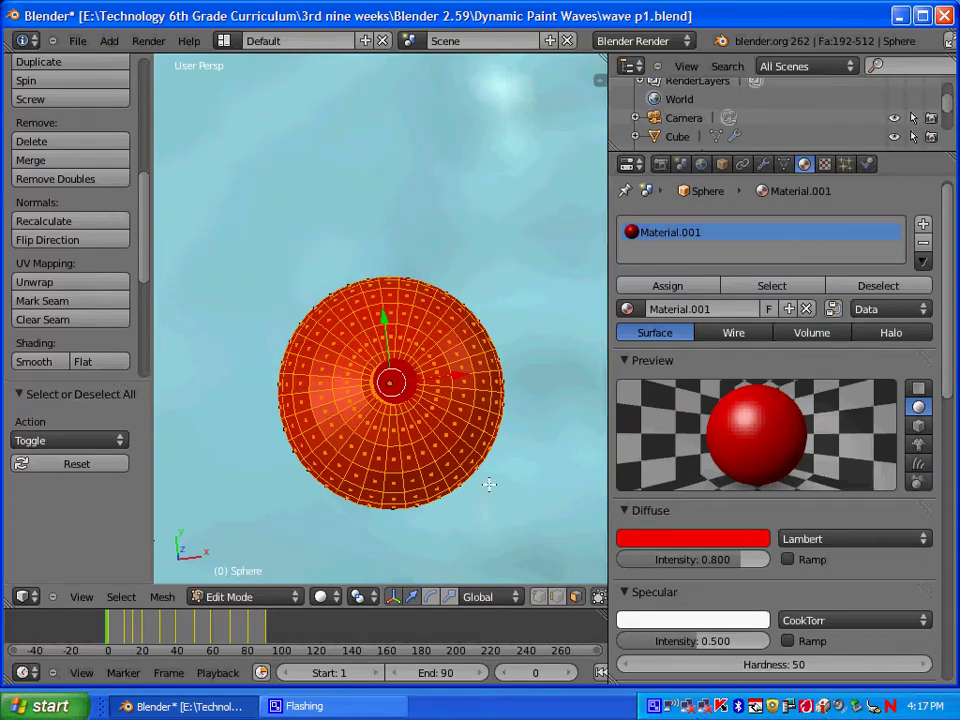
Step: Add front faces of the row just below the selected cap to the selection, undoing any accidental deselection or face move
{"action": "middle_click_drag", "start_coordinate": [476, 540], "coordinate": [469, 428]}
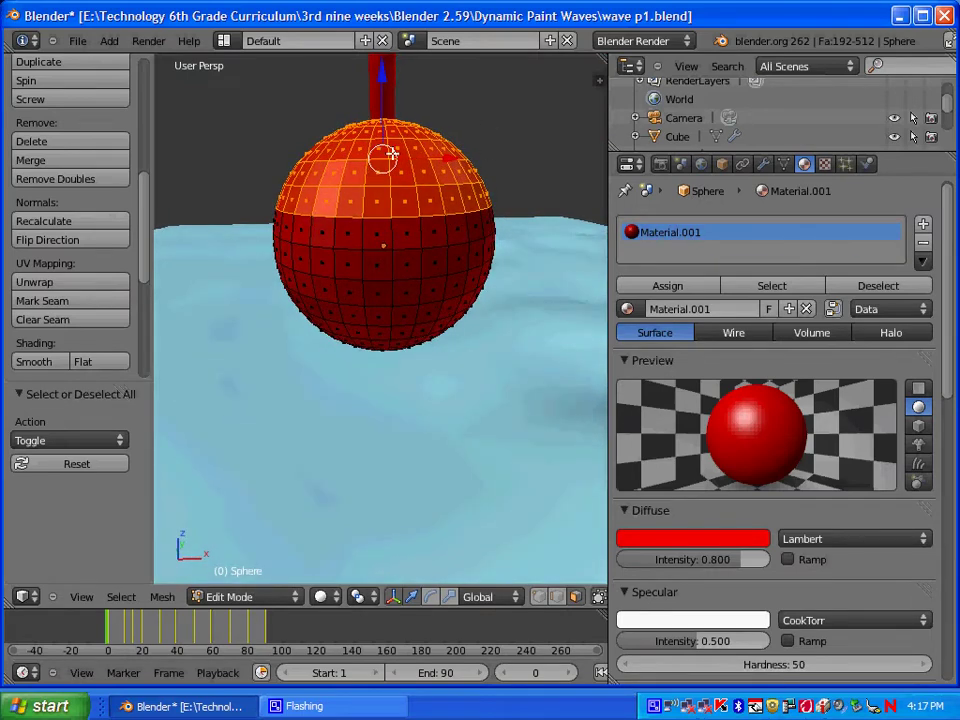
{"action": "right_click", "coordinate": [354, 234], "text": "shift"}
{"action": "right_click", "coordinate": [369, 233], "text": "shift"}
{"action": "right_click", "coordinate": [317, 232], "text": "shift"}
{"action": "right_click", "coordinate": [302, 229], "text": "shift"}
{"action": "right_click", "coordinate": [284, 228], "text": "shift"}
{"action": "mouse_move", "coordinate": [474, 235]}
{"action": "right_mouse_down"}
{"action": "mouse_move", "coordinate": [452, 240]}
{"action": "mouse_move", "coordinate": [467, 240]}
{"action": "right_mouse_up"}
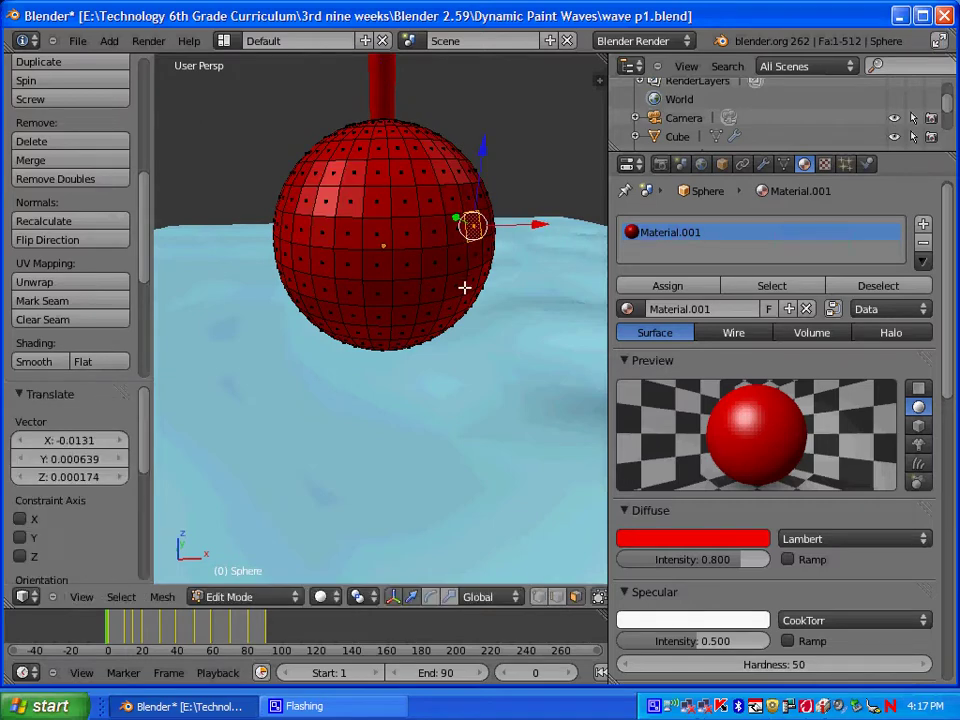
{"action": "key", "text": "ctrl+z"}
{"action": "key", "text": "ctrl+z"}
Step: Add the remaining faces of that row all the way around the sphere, so the selection ends in a complete ring
{"action": "middle_click_drag", "start_coordinate": [460, 275], "coordinate": [262, 247]}
{"action": "right_click", "coordinate": [268, 229], "text": "shift"}
{"action": "right_click", "coordinate": [295, 229], "text": "shift"}
{"action": "right_click", "coordinate": [320, 229], "text": "shift"}
{"action": "right_click", "coordinate": [332, 231], "text": "shift"}
{"action": "right_click", "coordinate": [358, 229], "text": "shift"}
{"action": "right_click", "coordinate": [394, 249], "text": "shift"}
{"action": "middle_click_drag", "start_coordinate": [394, 249], "coordinate": [287, 260]}
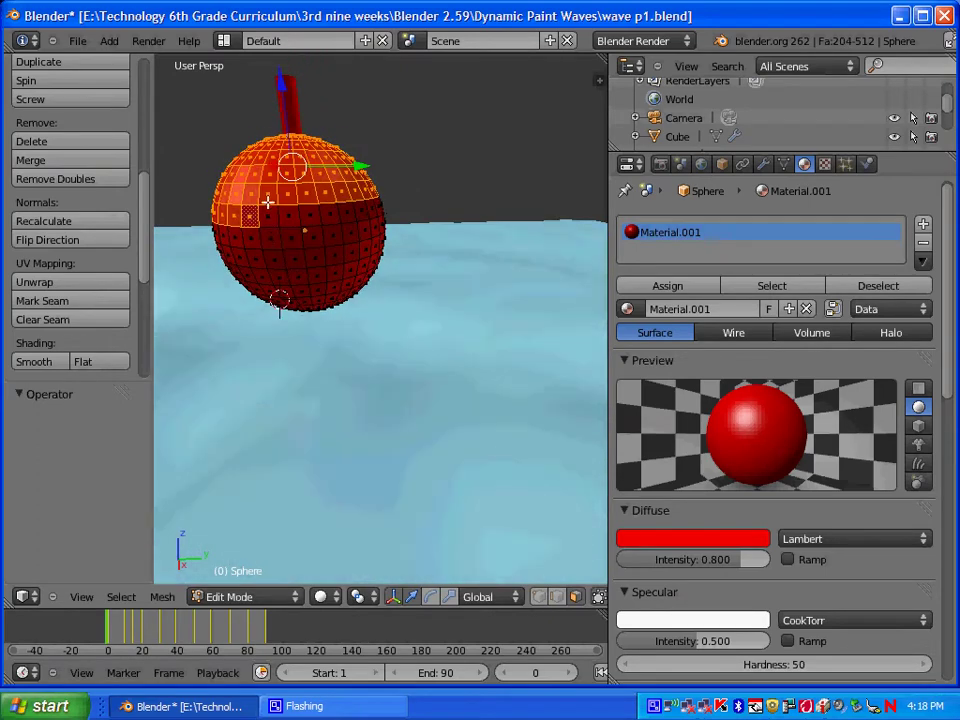
{"action": "right_click", "coordinate": [294, 221], "text": "shift"}
{"action": "right_click", "coordinate": [306, 221], "text": "shift"}
{"action": "right_click", "coordinate": [319, 221], "text": "shift"}
{"action": "right_click", "coordinate": [334, 219], "text": "shift"}
{"action": "right_click", "coordinate": [346, 218], "text": "shift"}
{"action": "middle_click_drag", "start_coordinate": [358, 242], "coordinate": [310, 213]}
{"action": "right_click", "coordinate": [323, 210], "text": "shift"}
{"action": "right_click", "coordinate": [339, 207], "text": "shift"}
{"action": "right_click", "coordinate": [366, 208], "text": "shift"}
{"action": "right_click", "coordinate": [378, 207], "text": "shift"}
{"action": "right_click", "coordinate": [390, 205], "text": "shift"}
{"action": "middle_click_drag", "start_coordinate": [396, 205], "coordinate": [435, 212]}
{"action": "right_click", "coordinate": [435, 212], "text": "shift"}
{"action": "right_click", "coordinate": [404, 210], "text": "shift"}
{"action": "right_click", "coordinate": [429, 214], "text": "shift"}
{"action": "right_click", "coordinate": [441, 215], "text": "shift"}
{"action": "right_click", "coordinate": [456, 215], "text": "shift"}
{"action": "right_click", "coordinate": [481, 217], "text": "shift"}
{"action": "right_click", "coordinate": [496, 212], "text": "shift"}
{"action": "right_click", "coordinate": [509, 211], "text": "shift"}
{"action": "right_click", "coordinate": [520, 236], "text": "shift"}
{"action": "middle_click_drag", "start_coordinate": [520, 236], "coordinate": [430, 232]}
{"action": "right_click", "coordinate": [453, 223], "text": "shift"}
{"action": "middle_click_drag", "start_coordinate": [510, 285], "coordinate": [463, 229]}
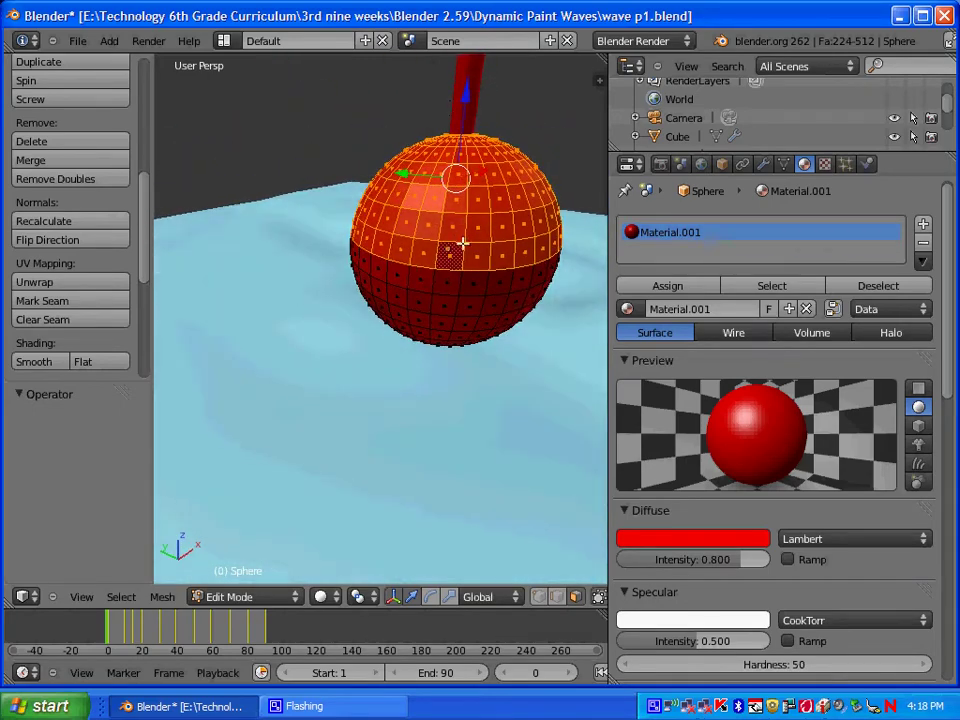
Step: Add a second material slot to the sphere with a new material whose diffuse color is hex FFFFFF
{"action": "left_click", "coordinate": [923, 226]}
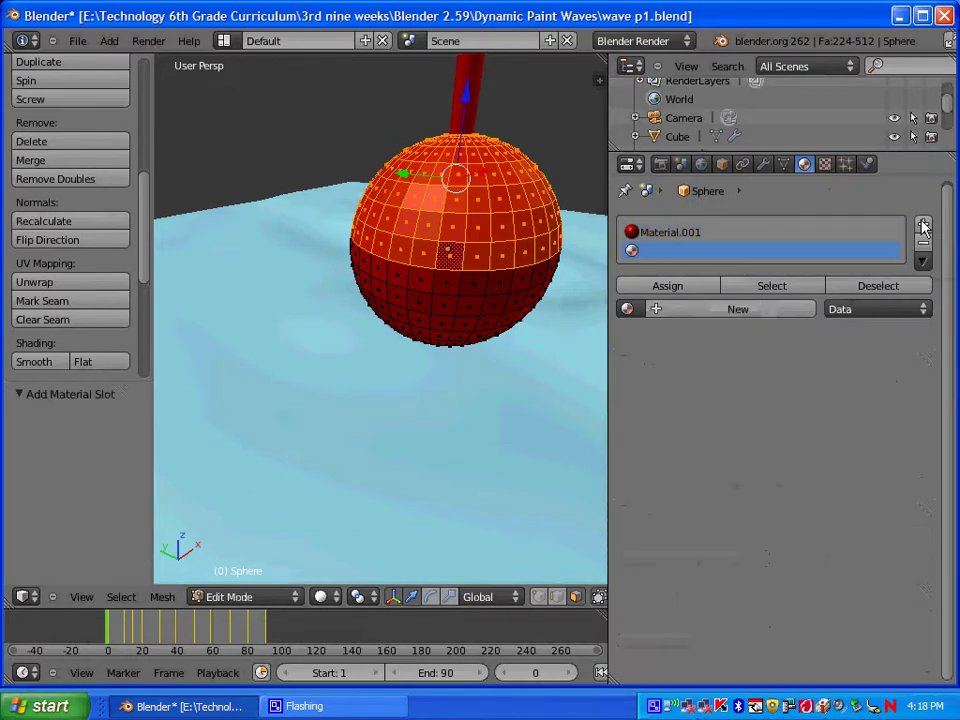
{"action": "left_click", "coordinate": [724, 312]}
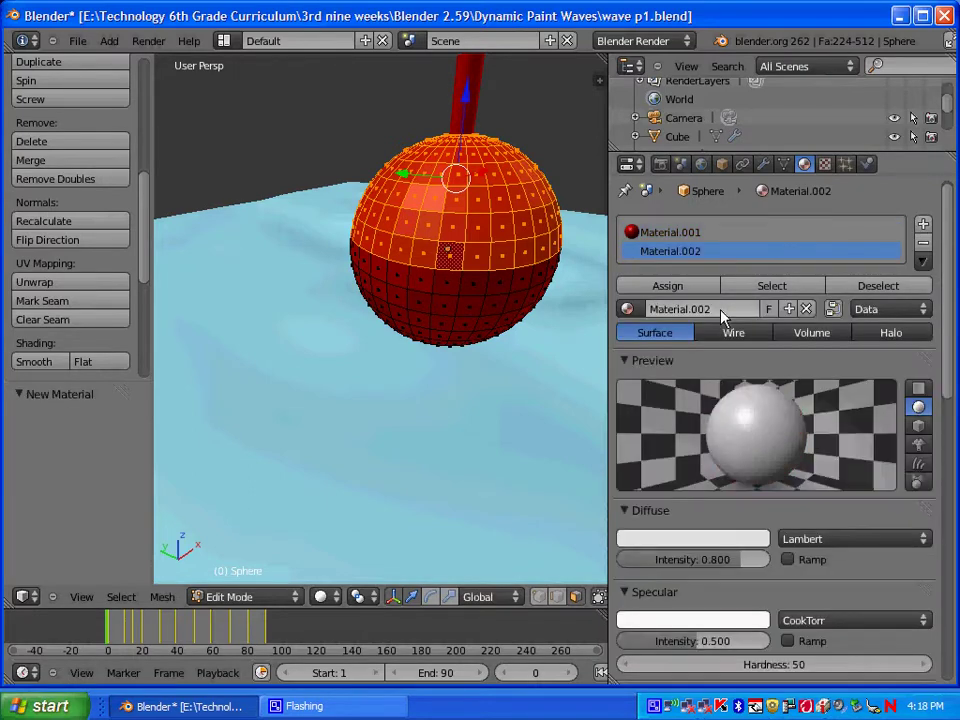
{"action": "left_click", "coordinate": [702, 541]}
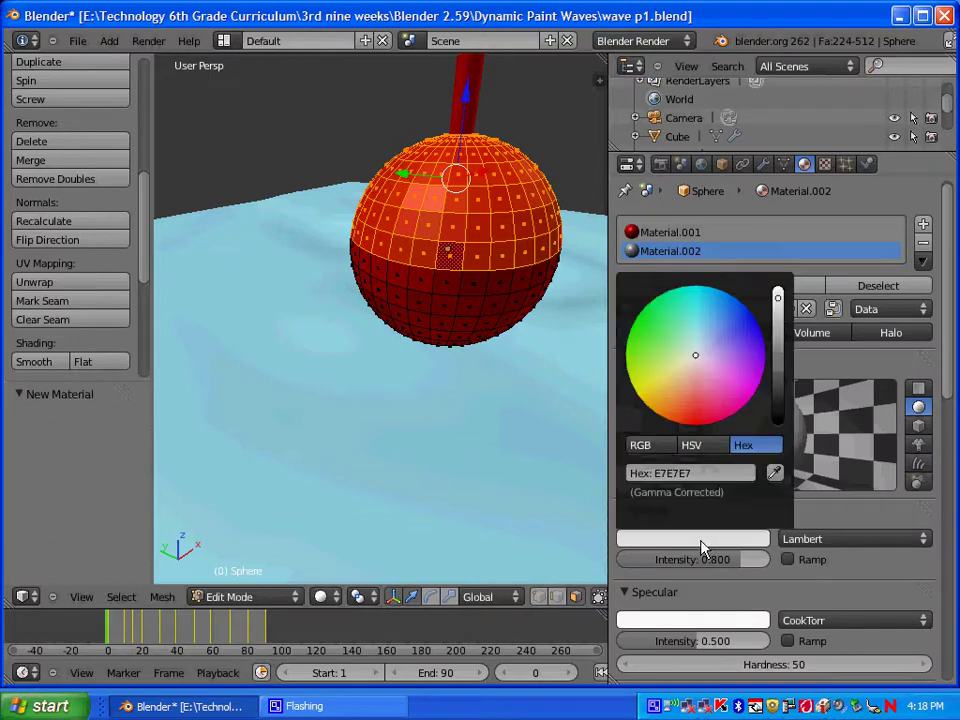
{"action": "left_click", "coordinate": [692, 473]}
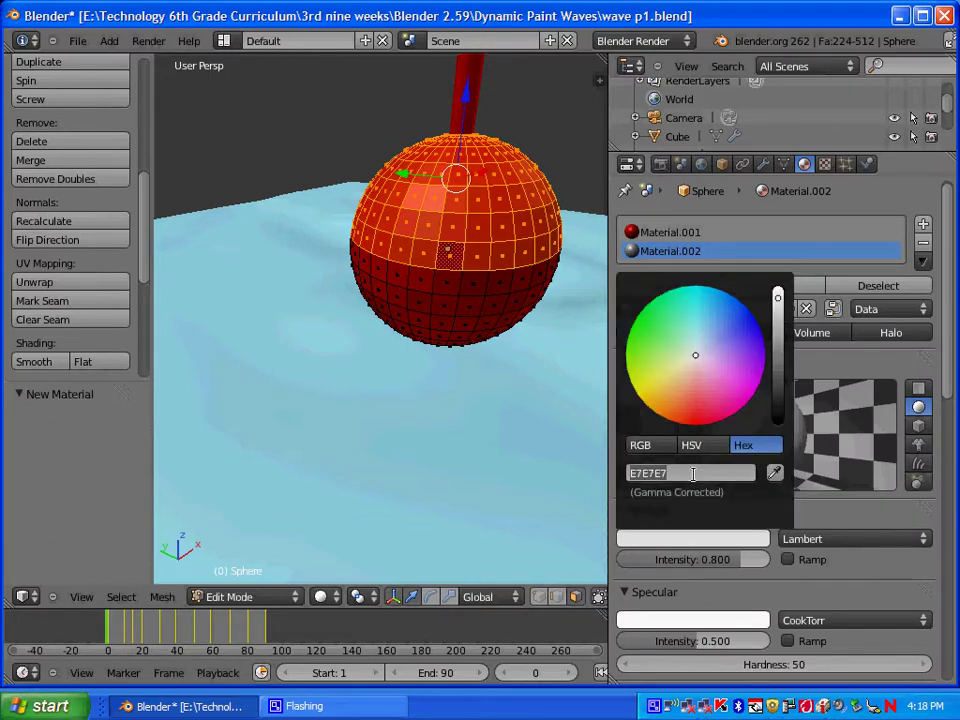
{"action": "type", "text": "FFFFFF"}
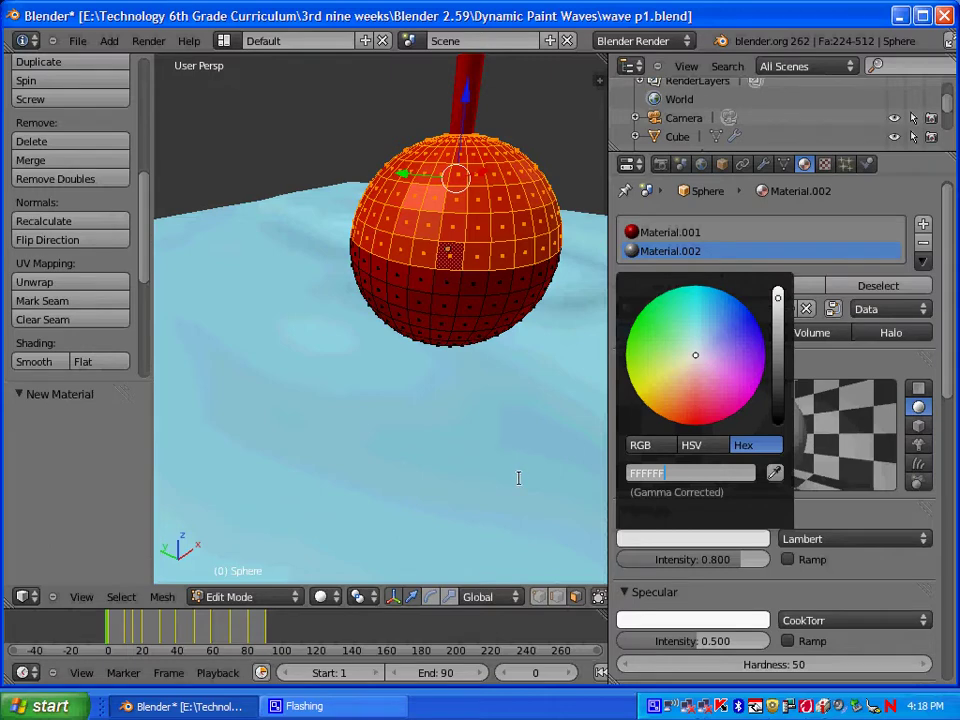
{"action": "key", "text": "Return"}
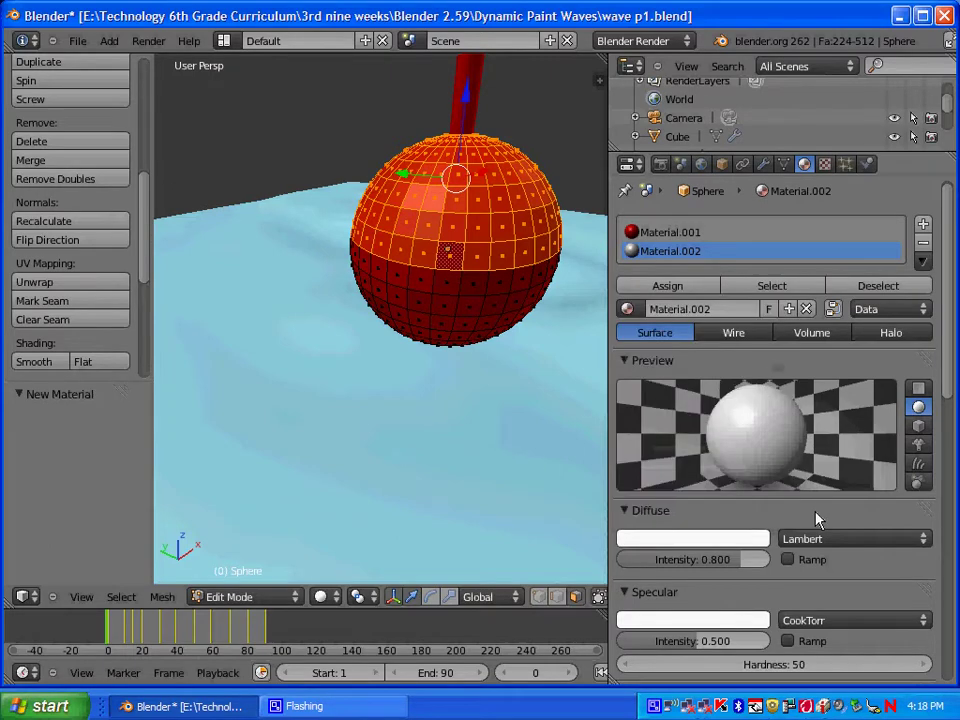
Step: Assign the white material to the selected upper faces, return to Object Mode, and check the two-colored buoy in the scene
{"action": "left_click", "coordinate": [660, 288]}
{"action": "scroll", "coordinate": [540, 294], "scroll_direction": "down", "scroll_amount": 4}
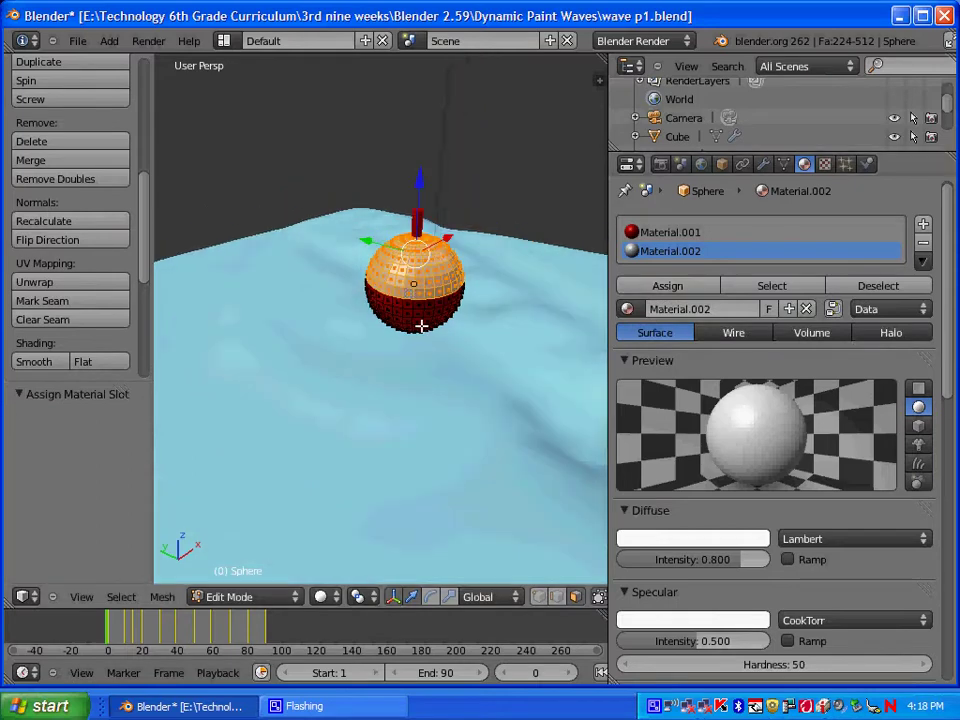
{"action": "left_click", "coordinate": [226, 597]}
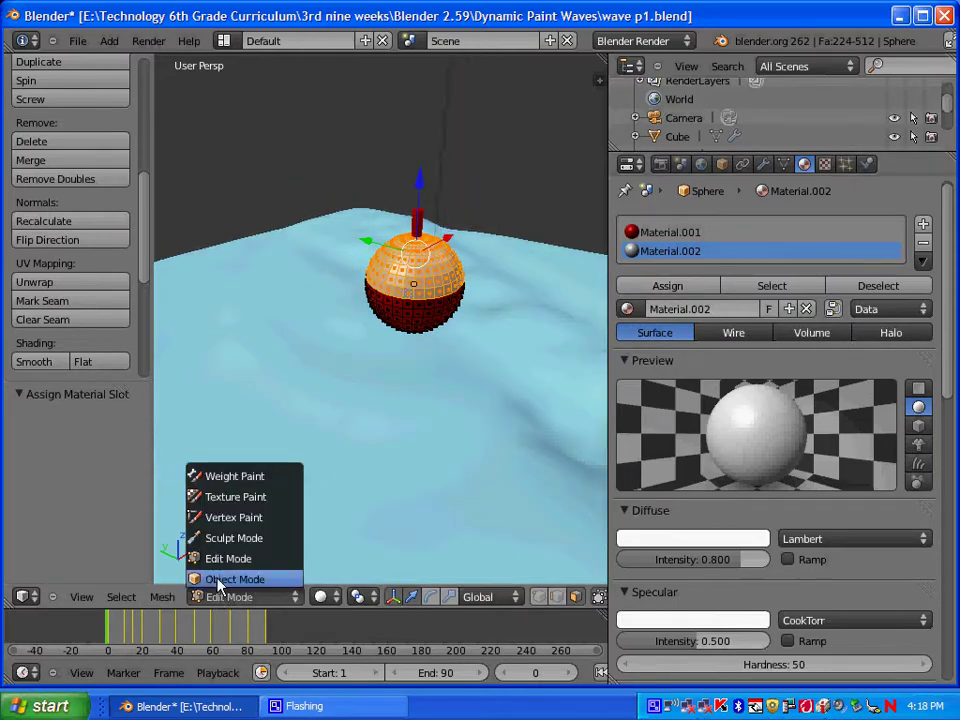
{"action": "left_click", "coordinate": [228, 578]}
{"action": "middle_click_drag", "start_coordinate": [584, 438], "coordinate": [536, 435]}
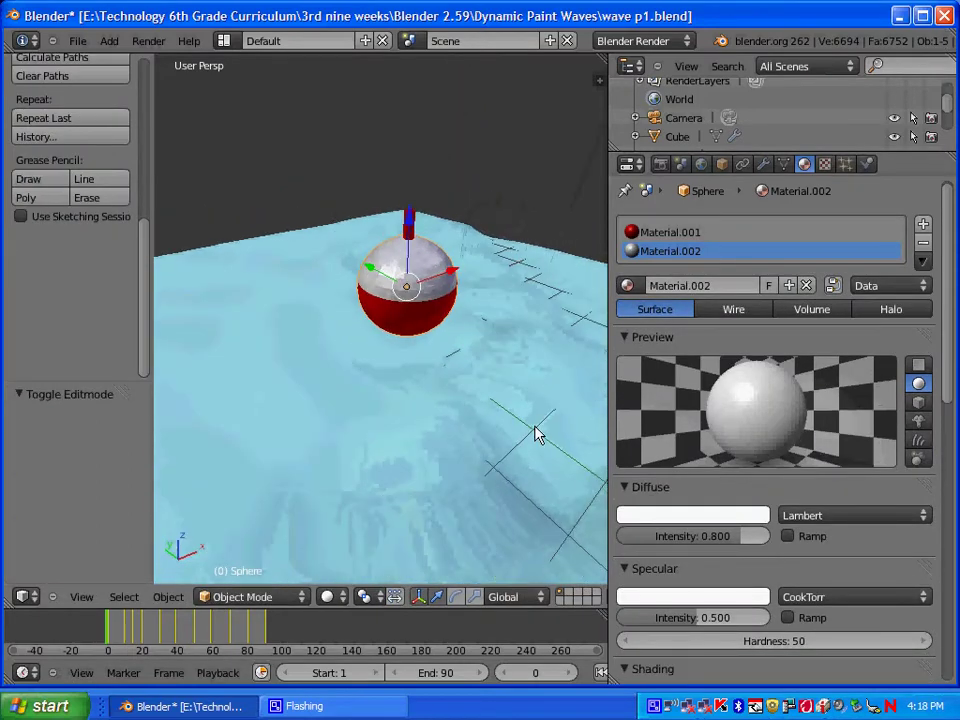
{"action": "scroll", "coordinate": [514, 428], "scroll_direction": "down", "scroll_amount": 4}
{"action": "middle_click_drag", "start_coordinate": [428, 396], "coordinate": [336, 396]}
{"action": "scroll", "coordinate": [336, 396], "scroll_direction": "up", "scroll_amount": 3}
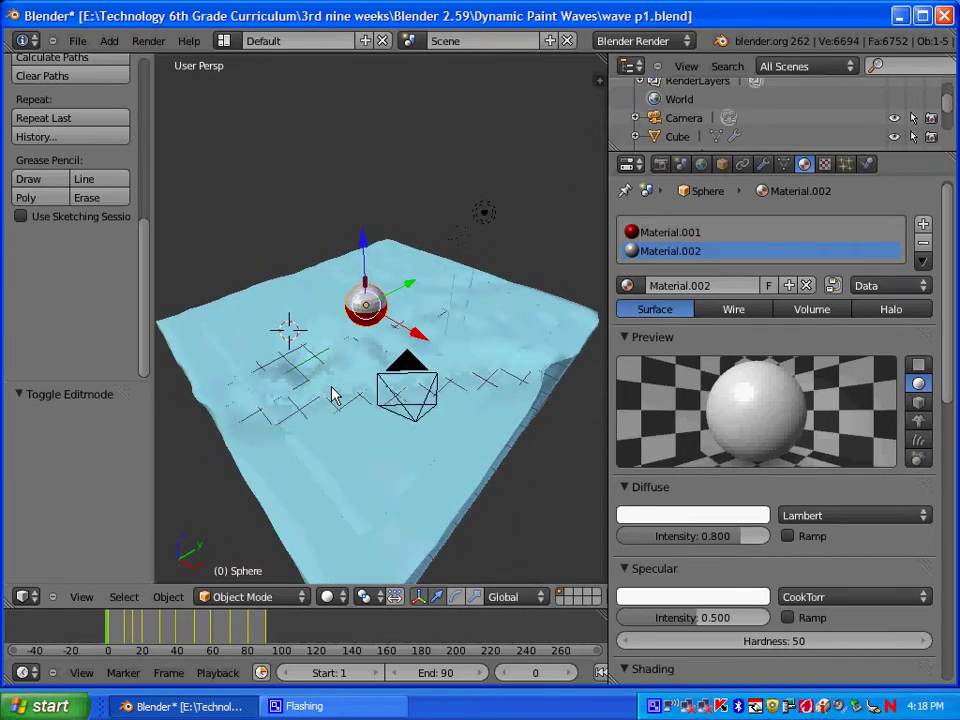
Step: Test-render the current frame to examine the red-and-white buoy on the water, and close the render result
{"action": "key", "text": "F12"}
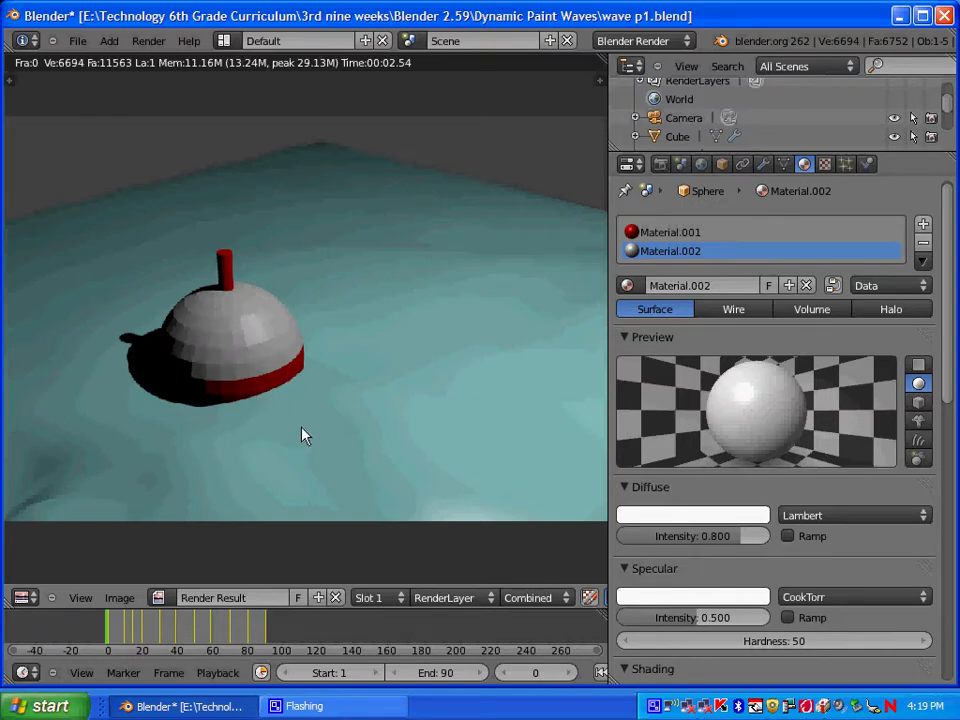
{"action": "key", "text": "Escape"}
Step: Apply smooth shading to the buoy's sphere and to the red cylinder on top of it
{"action": "scroll", "coordinate": [283, 345], "scroll_direction": "up", "scroll_amount": 3}
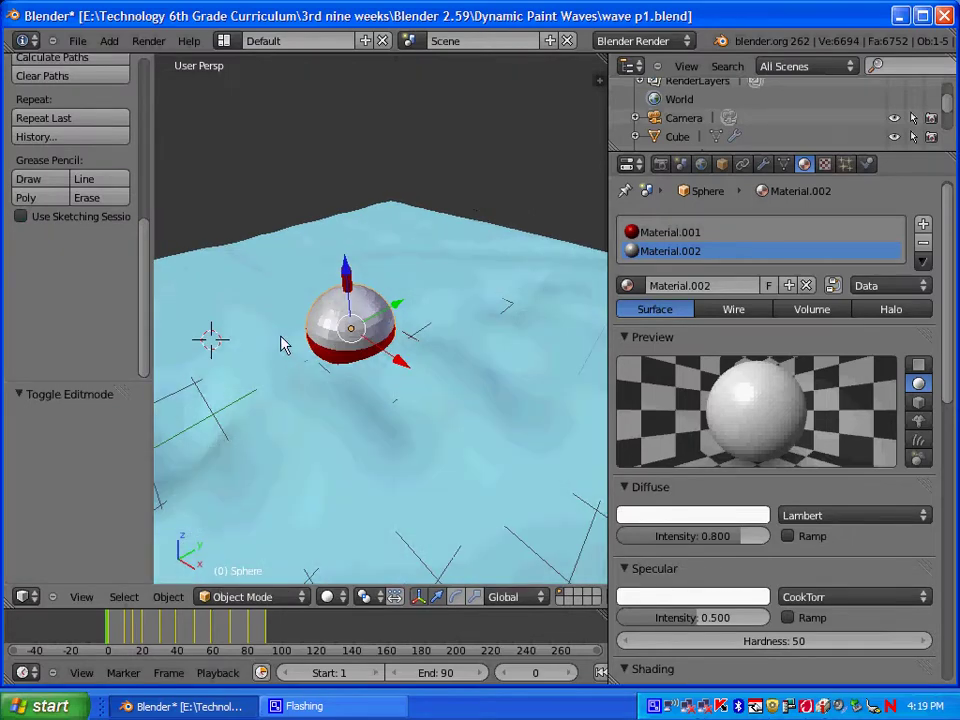
{"action": "mouse_move", "coordinate": [144, 296]}
{"action": "left_mouse_down"}
{"action": "mouse_move", "coordinate": [144, 141]}
{"action": "mouse_move", "coordinate": [148, 160]}
{"action": "left_mouse_up"}
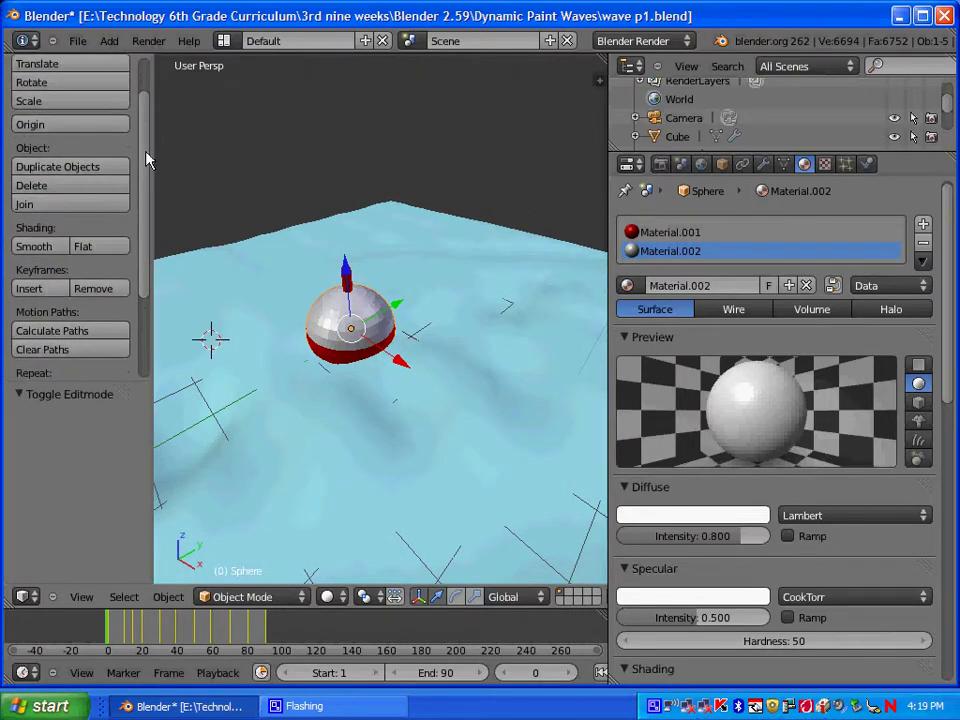
{"action": "left_click", "coordinate": [34, 247]}
{"action": "scroll", "coordinate": [253, 381], "scroll_direction": "up", "scroll_amount": 4}
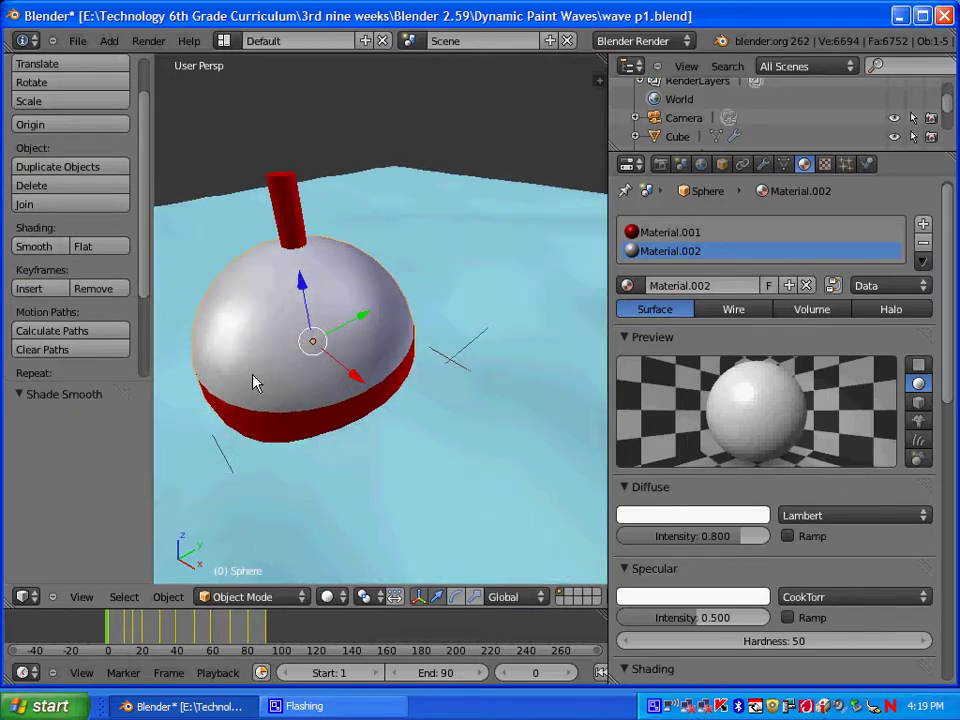
{"action": "right_click", "coordinate": [293, 229]}
{"action": "left_click", "coordinate": [31, 247]}
Step: Play the wave animation with the whole water surface in view, and stop the playback
{"action": "middle_click_drag", "start_coordinate": [258, 372], "coordinate": [371, 343]}
{"action": "scroll", "coordinate": [414, 369], "scroll_direction": "down", "scroll_amount": 6}
{"action": "middle_click_drag", "start_coordinate": [486, 434], "coordinate": [401, 411]}
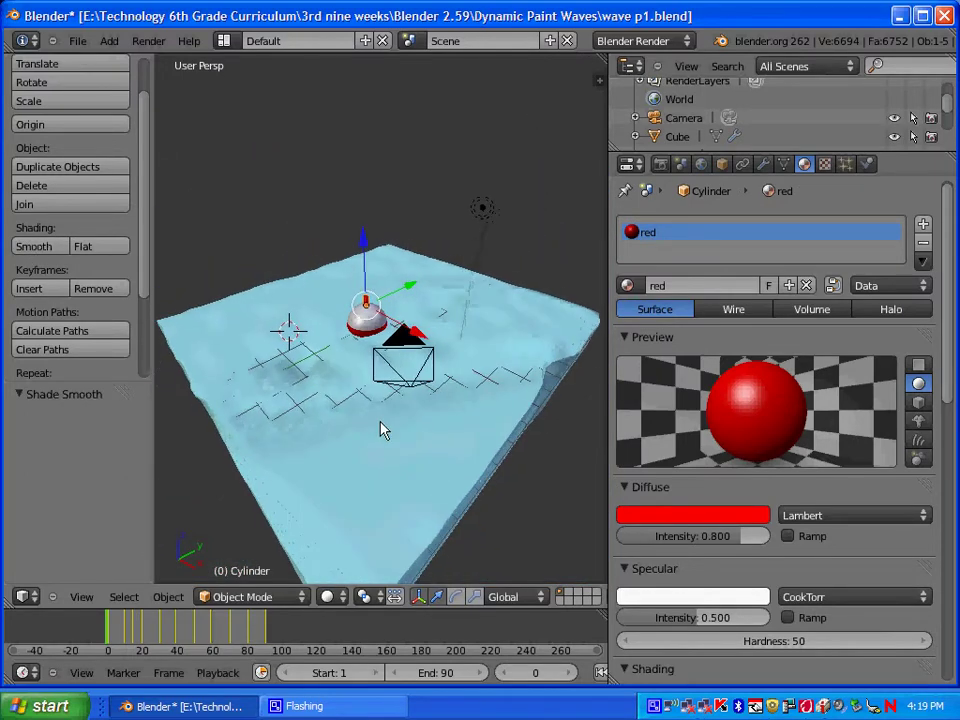
{"action": "scroll", "coordinate": [426, 450], "scroll_direction": "up", "scroll_amount": 3}
{"action": "middle_click_drag", "start_coordinate": [456, 437], "coordinate": [510, 403]}
{"action": "scroll", "coordinate": [456, 425], "scroll_direction": "down", "scroll_amount": 2}
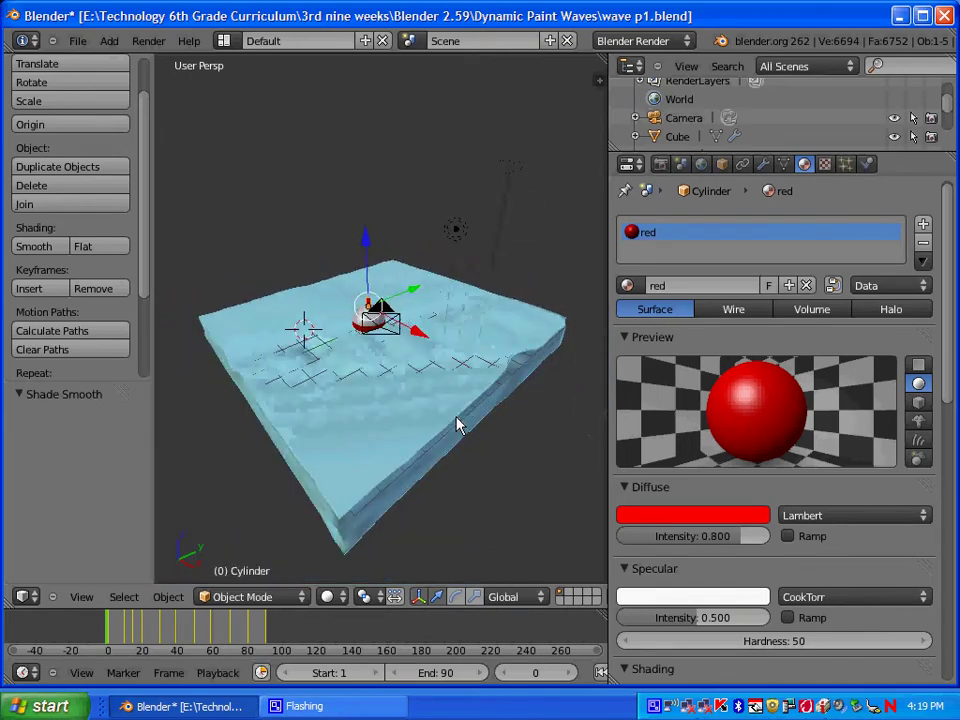
{"action": "scroll", "coordinate": [428, 432], "scroll_direction": "down", "scroll_amount": 2}
{"action": "middle_click_drag", "start_coordinate": [365, 384], "coordinate": [418, 411]}
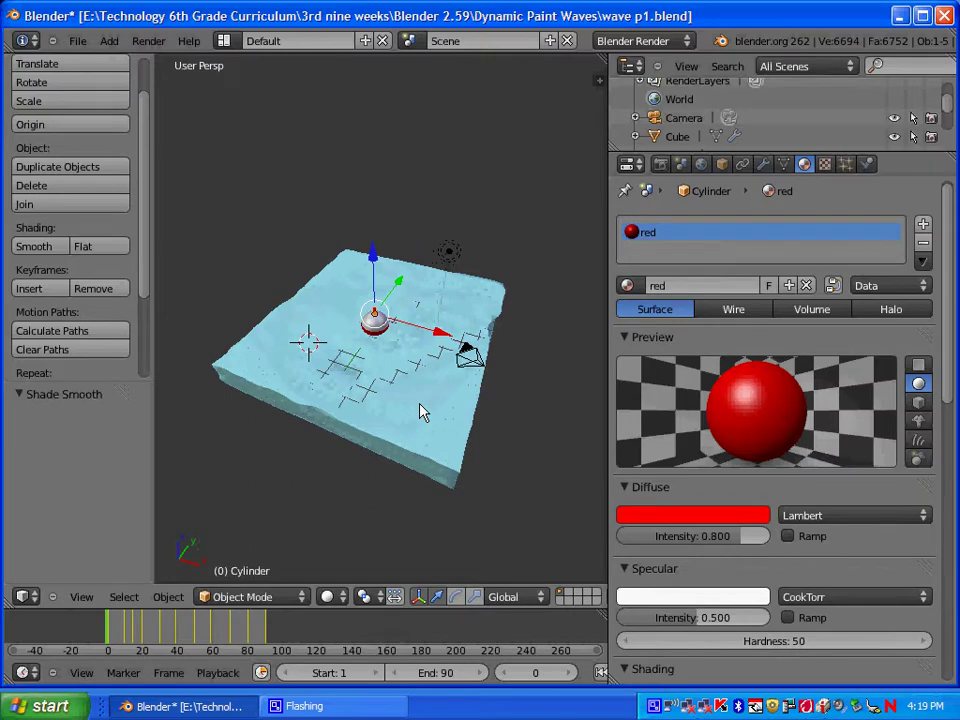
{"action": "key", "text": "alt+a"}
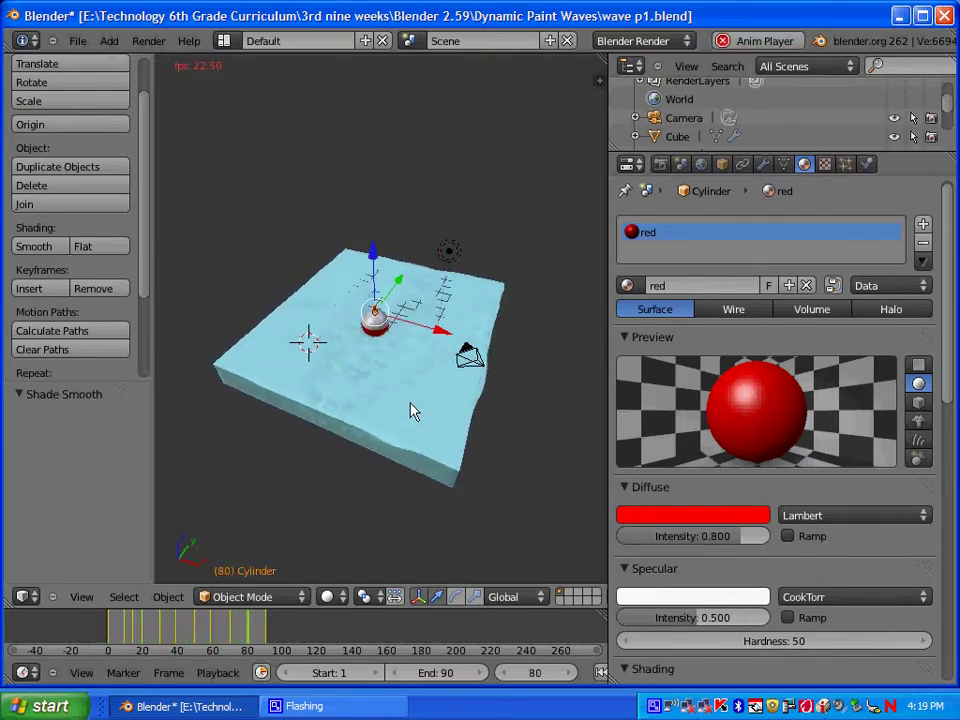
{"action": "key", "text": "Escape"}
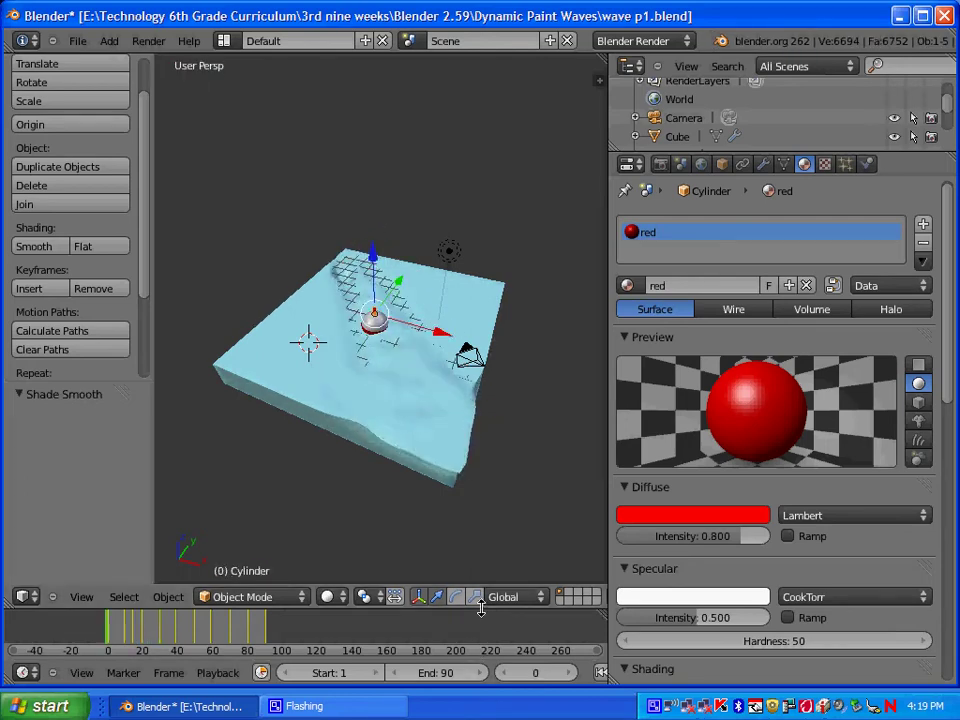
Step: Go to frame 40, with the buoy at the near corner of the water surface
{"action": "middle_click_drag", "start_coordinate": [405, 375], "coordinate": [362, 385]}
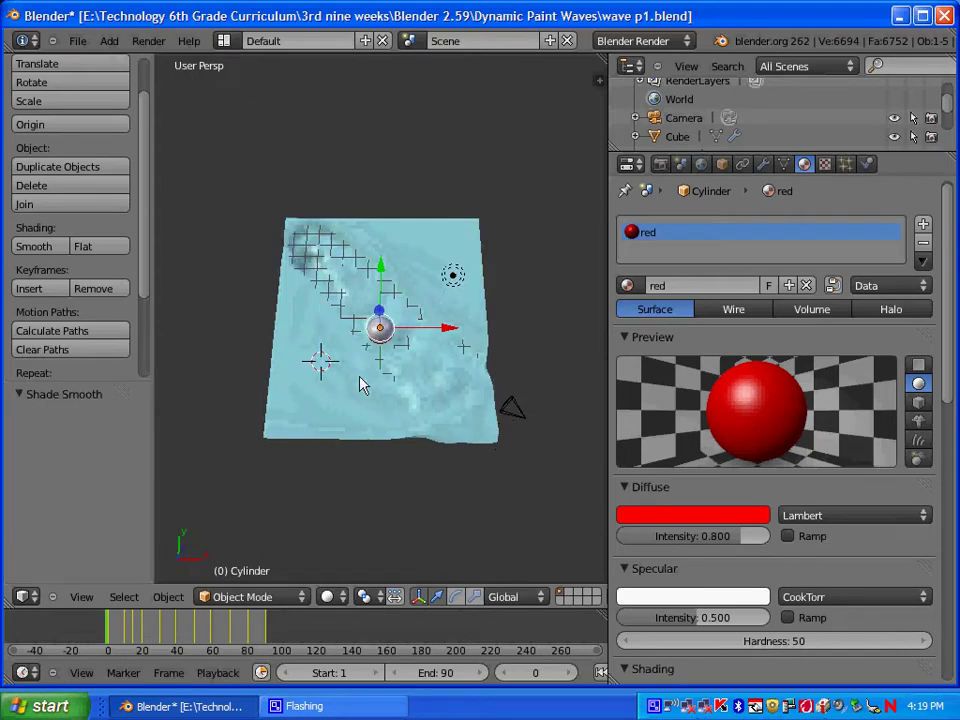
{"action": "left_click", "coordinate": [175, 633]}
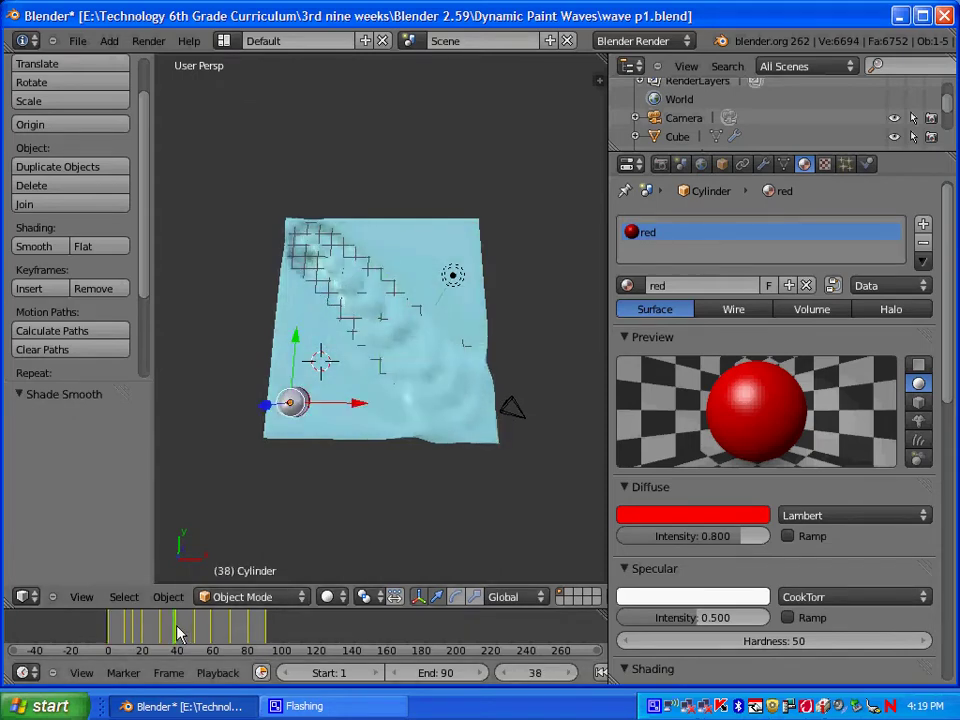
{"action": "left_click_drag", "start_coordinate": [176, 633], "coordinate": [177, 633]}
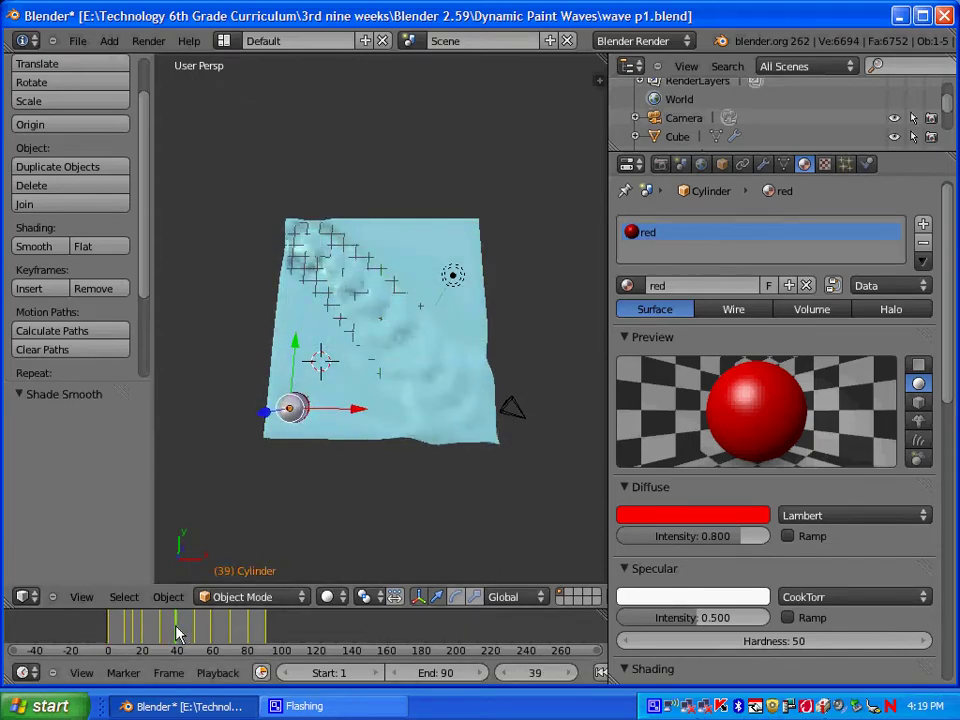
{"action": "left_click", "coordinate": [572, 673]}
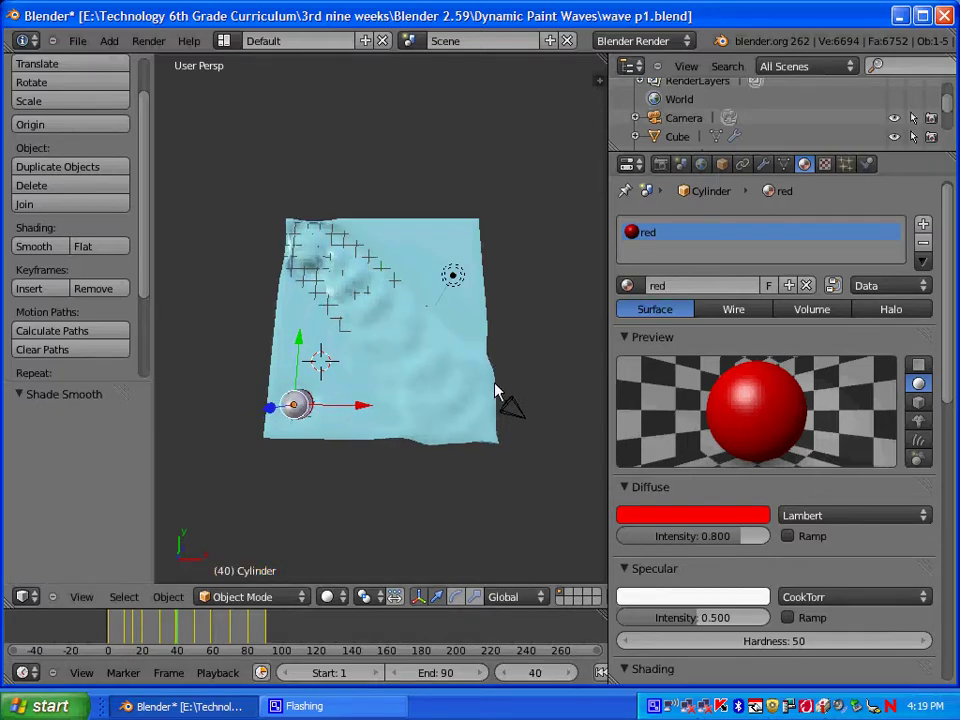
{"action": "mouse_move", "coordinate": [431, 476]}
{"action": "middle_mouse_down"}
{"action": "mouse_move", "coordinate": [360, 414]}
{"action": "mouse_move", "coordinate": [423, 428]}
{"action": "middle_mouse_up"}
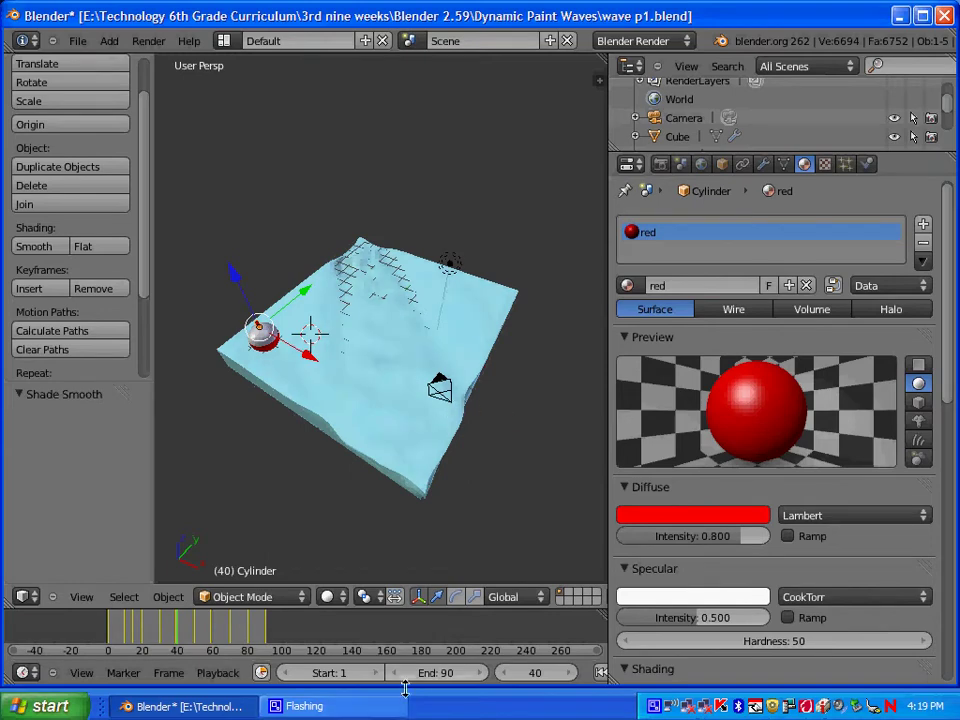
Step: Split the 3D viewport into two side-by-side views and shrink the properties area to widen the second view
{"action": "right_click", "coordinate": [453, 610]}
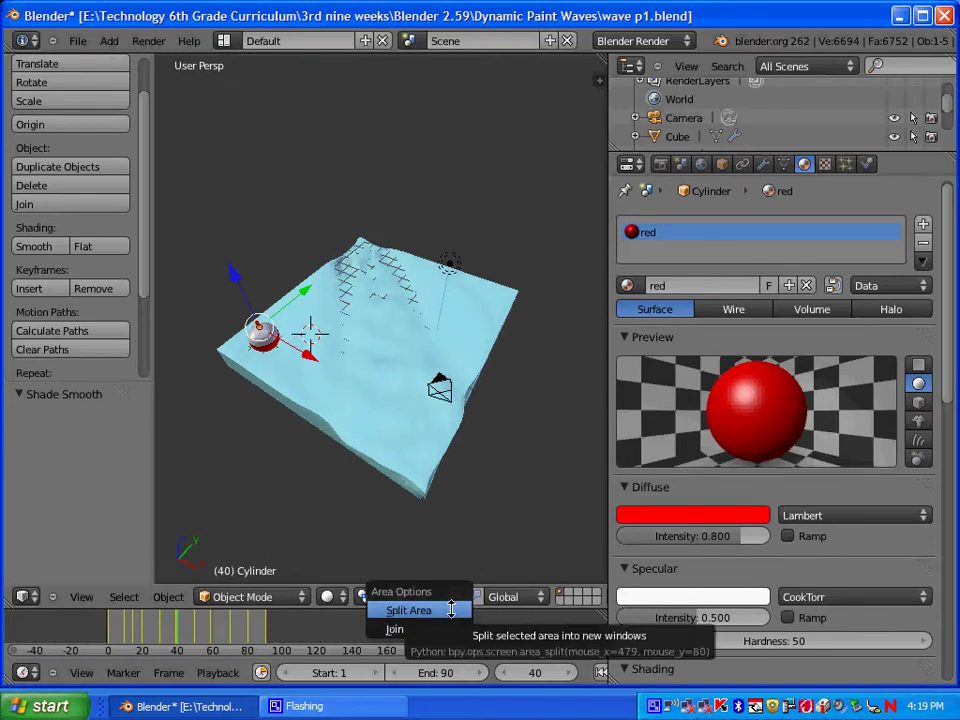
{"action": "left_click", "coordinate": [409, 610]}
{"action": "left_click", "coordinate": [420, 400]}
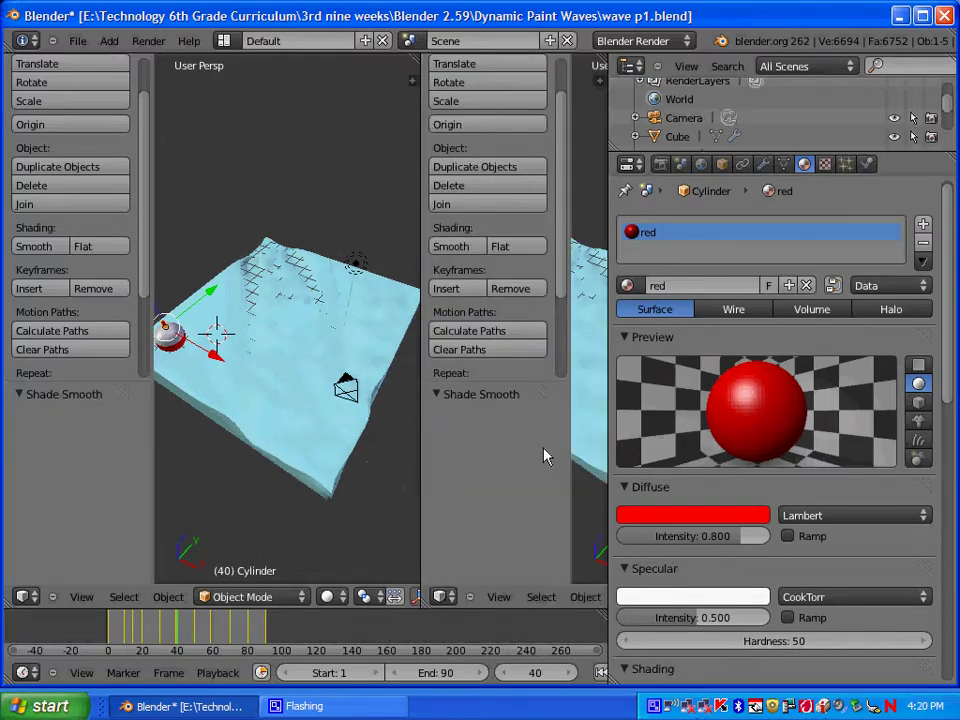
{"action": "left_click_drag", "start_coordinate": [607, 414], "coordinate": [928, 414]}
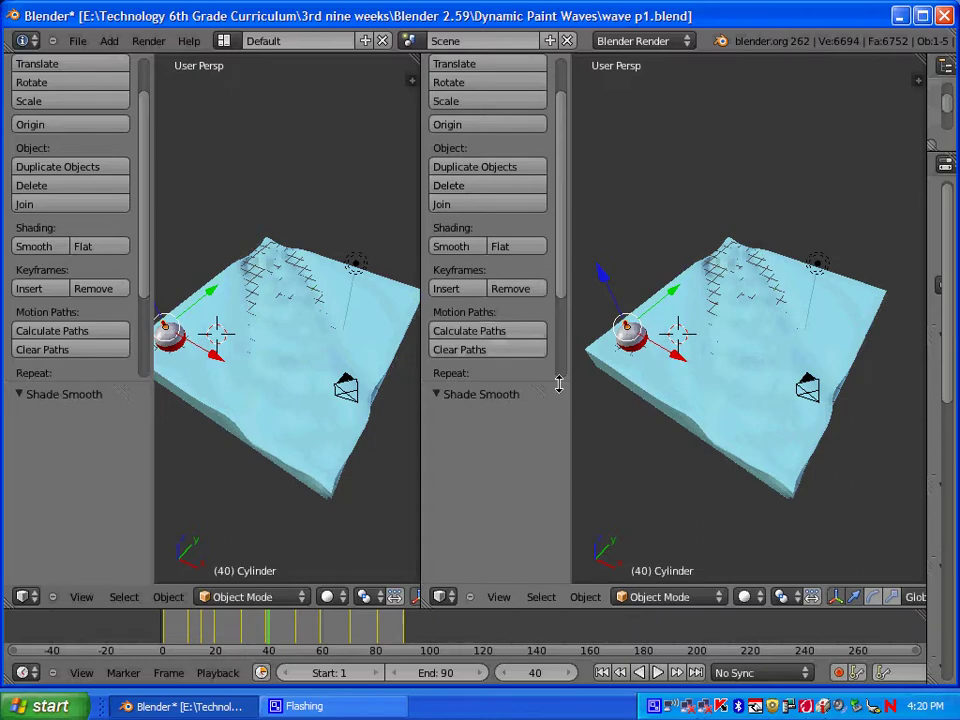
Step: Hide the second viewport's tool shelf, switch it to the camera view, and enlarge the first viewport
{"action": "key", "text": "t"}
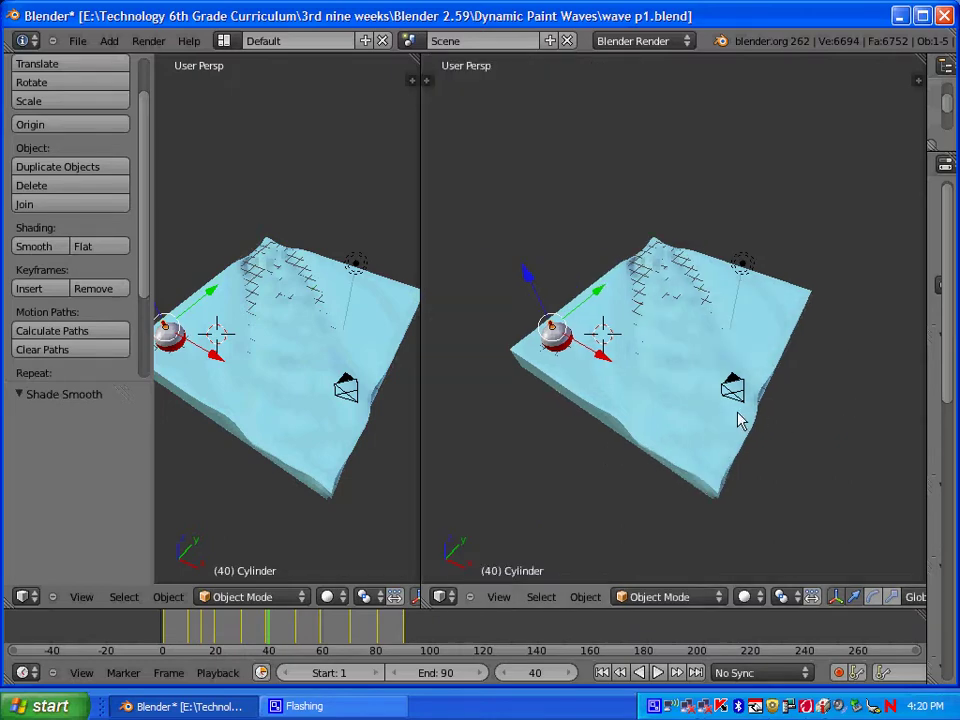
{"action": "key", "text": "KP_0"}
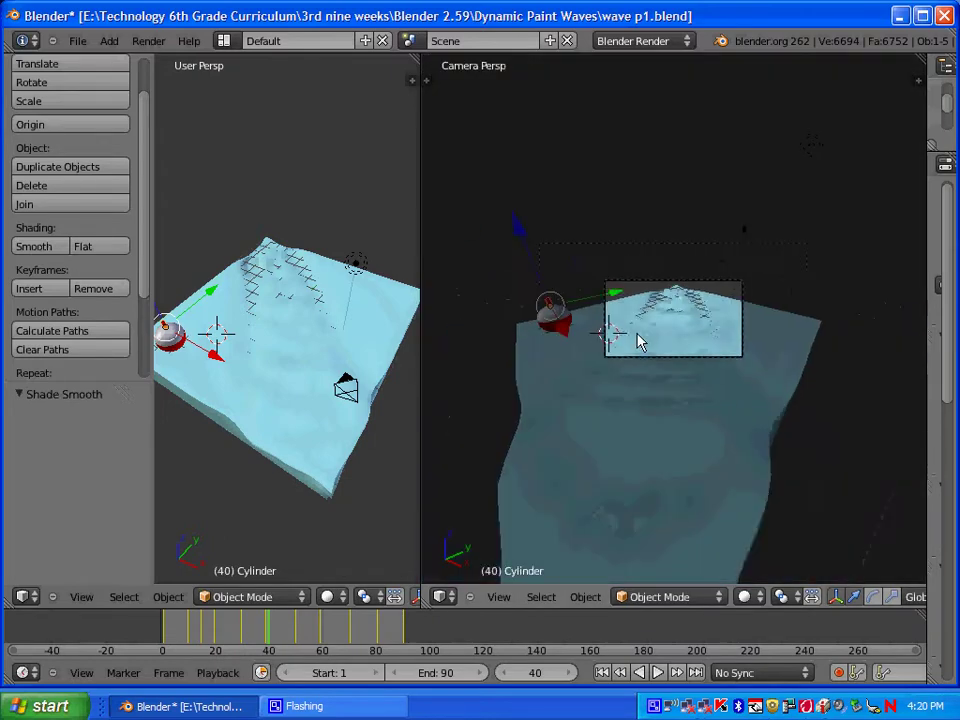
{"action": "scroll", "coordinate": [650, 370], "scroll_direction": "up", "scroll_amount": 4}
{"action": "scroll", "coordinate": [649, 368], "scroll_direction": "down", "scroll_amount": 2}
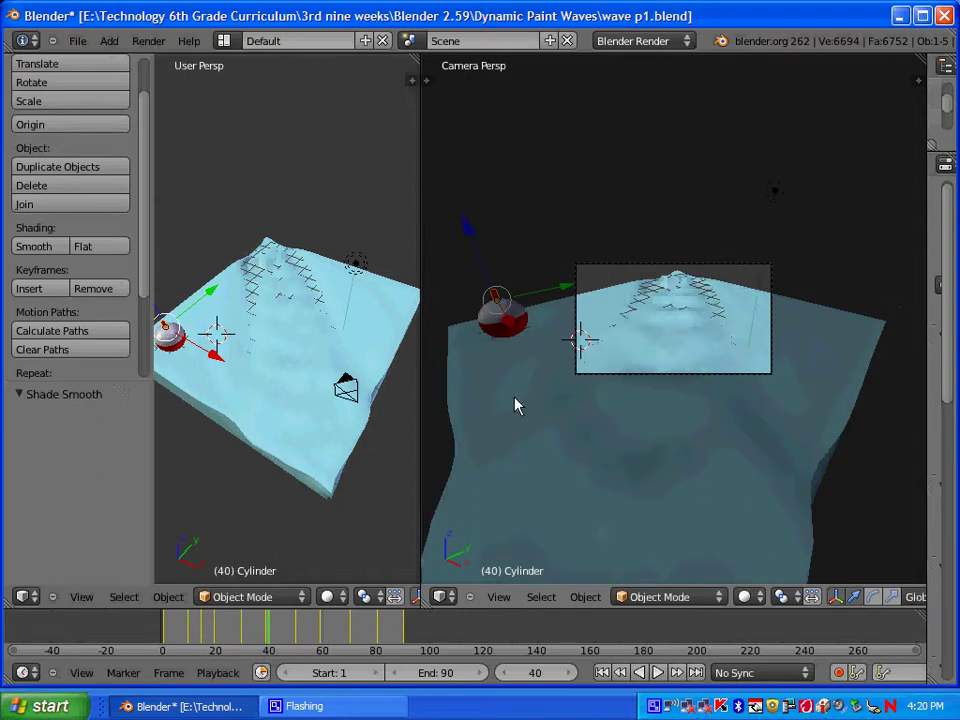
{"action": "left_click_drag", "start_coordinate": [422, 398], "coordinate": [590, 393]}
Step: Move the camera about 2.142 units along the X axis
{"action": "right_click", "coordinate": [429, 392]}
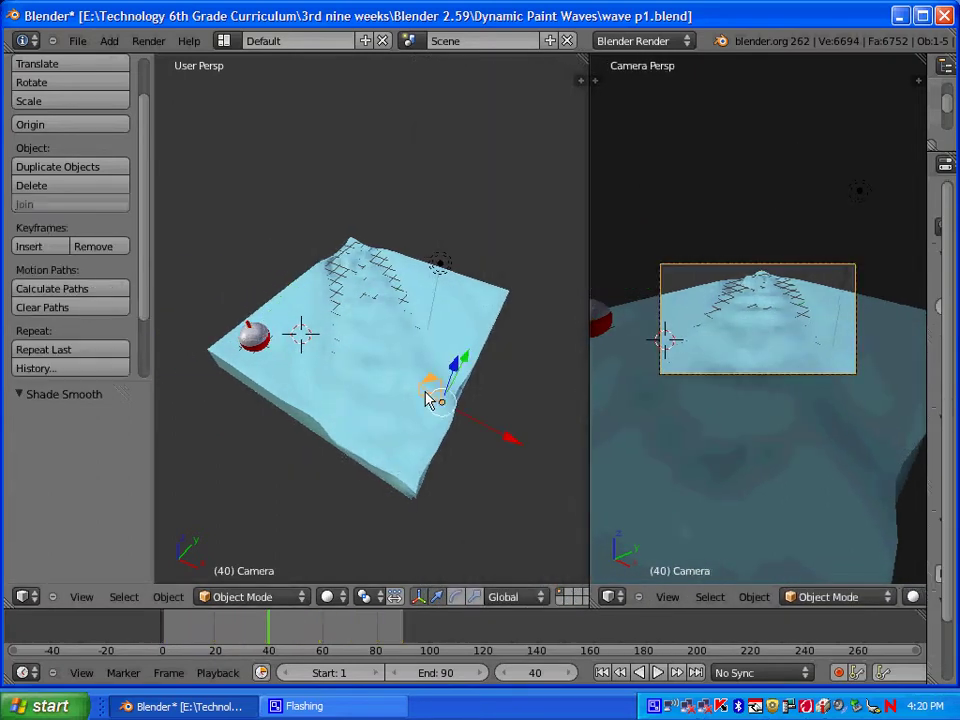
{"action": "left_click_drag", "start_coordinate": [517, 453], "coordinate": [512, 450]}
{"action": "left_click", "coordinate": [571, 463]}
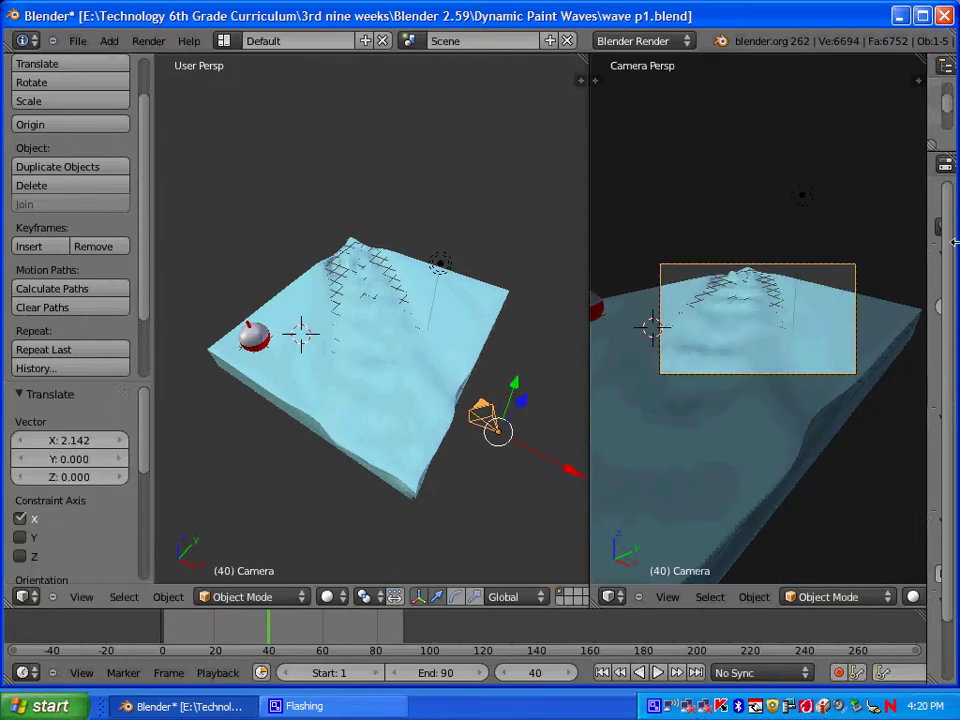
Step: Set the render dimensions to the TV PAL 4:3 preset, and widen the camera viewport again
{"action": "left_click_drag", "start_coordinate": [925, 217], "coordinate": [719, 218]}
{"action": "left_click", "coordinate": [771, 165]}
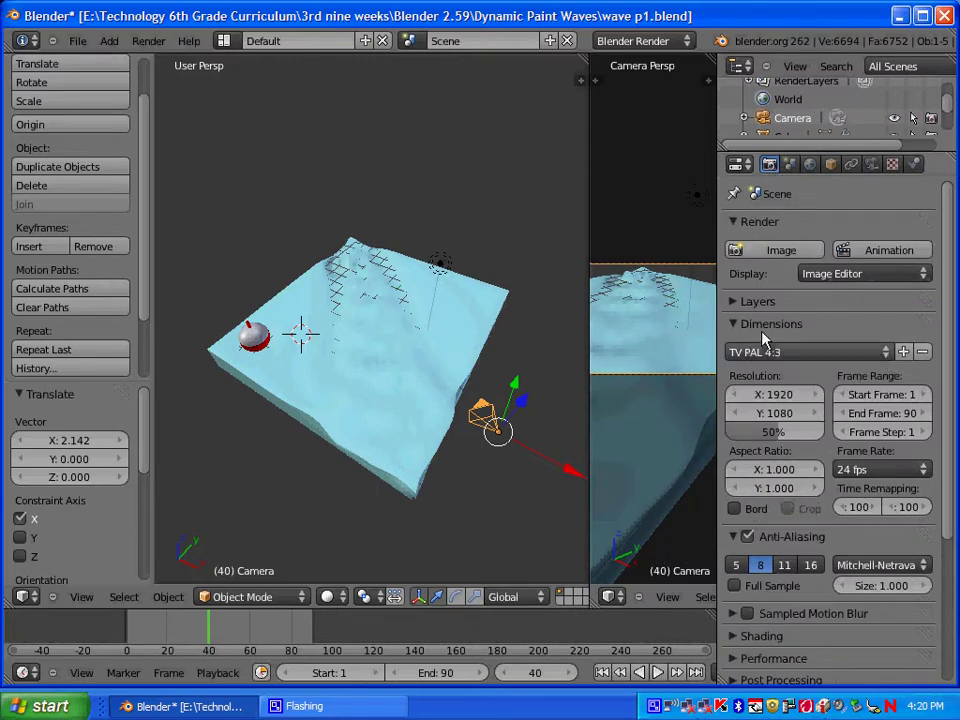
{"action": "left_click", "coordinate": [776, 352]}
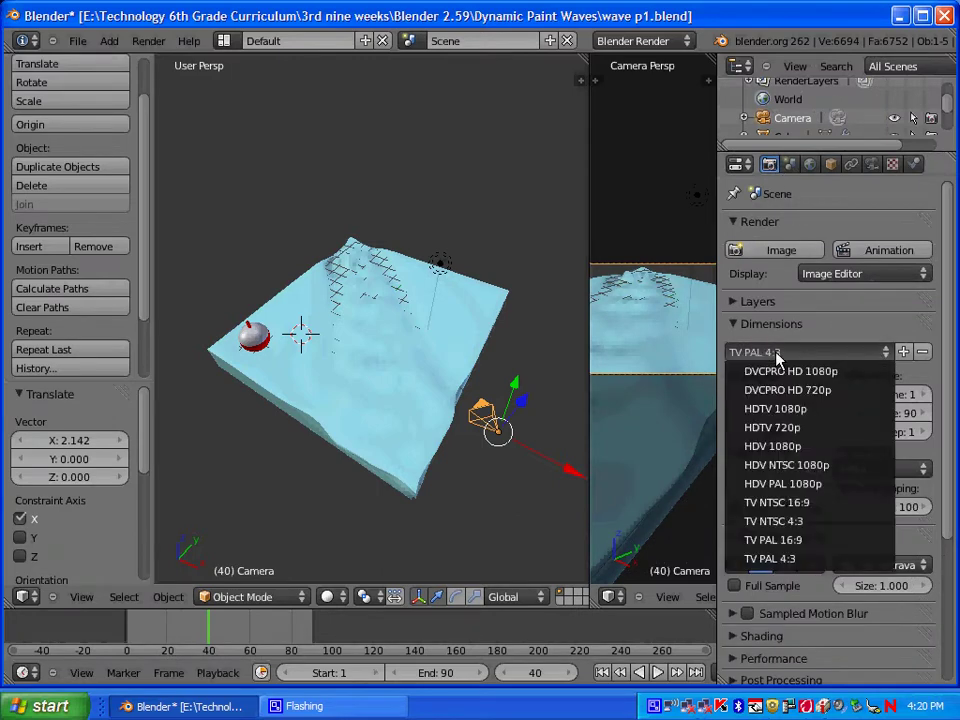
{"action": "left_click", "coordinate": [773, 566]}
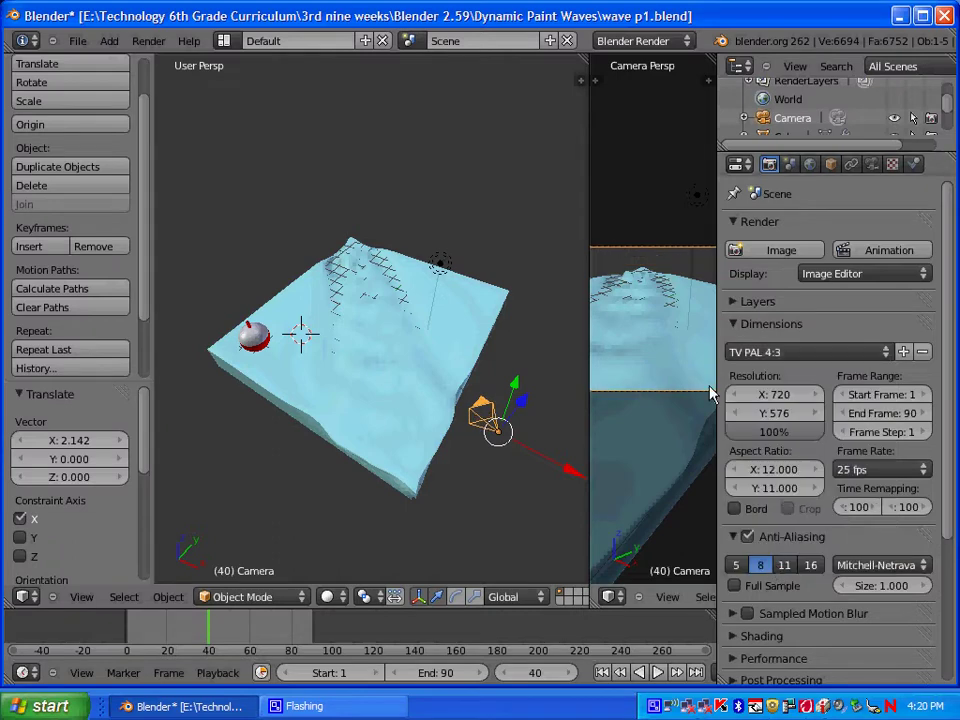
{"action": "left_click_drag", "start_coordinate": [716, 393], "coordinate": [930, 372]}
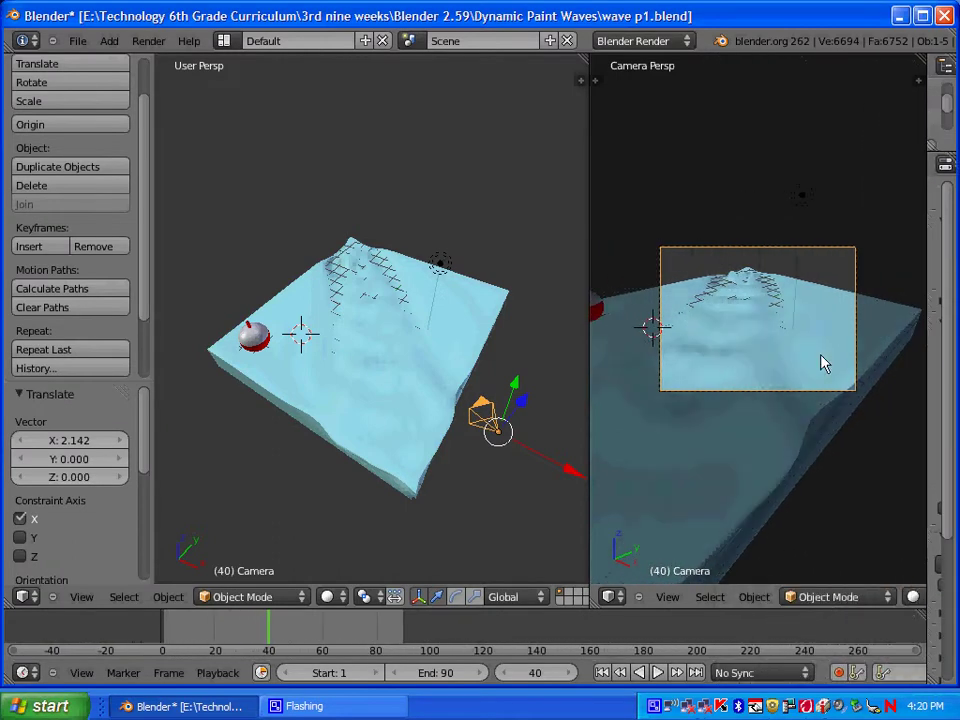
Step: Move the camera about -2.782 units along Y and raise it about 10.331 units along Z
{"action": "left_click_drag", "start_coordinate": [521, 452], "coordinate": [530, 505]}
{"action": "scroll", "coordinate": [496, 412], "scroll_direction": "down", "scroll_amount": 4}
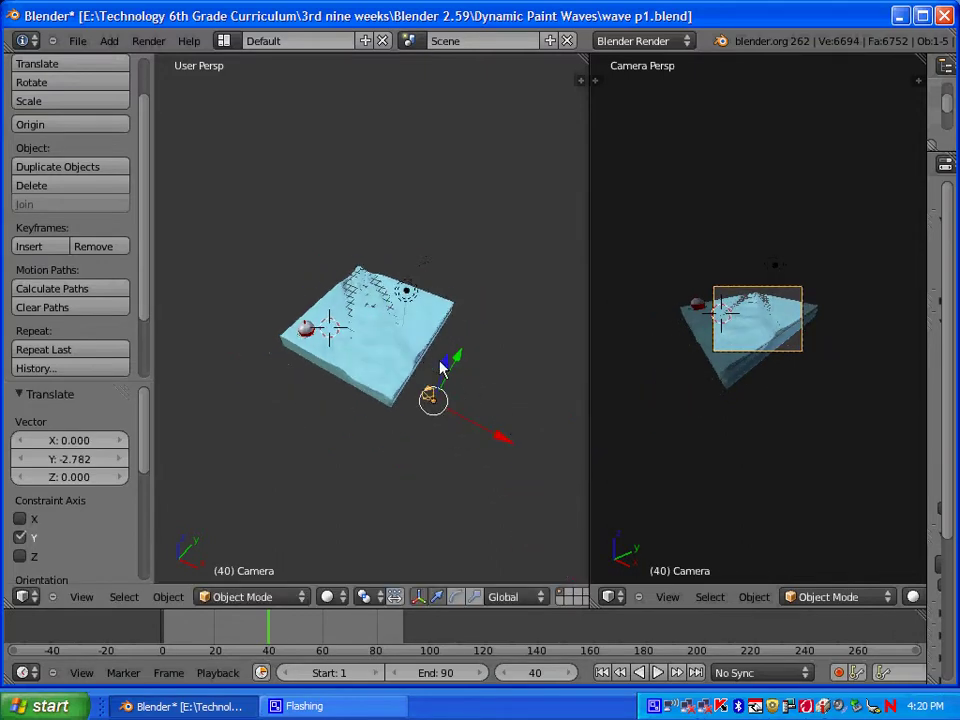
{"action": "left_click_drag", "start_coordinate": [445, 372], "coordinate": [464, 282]}
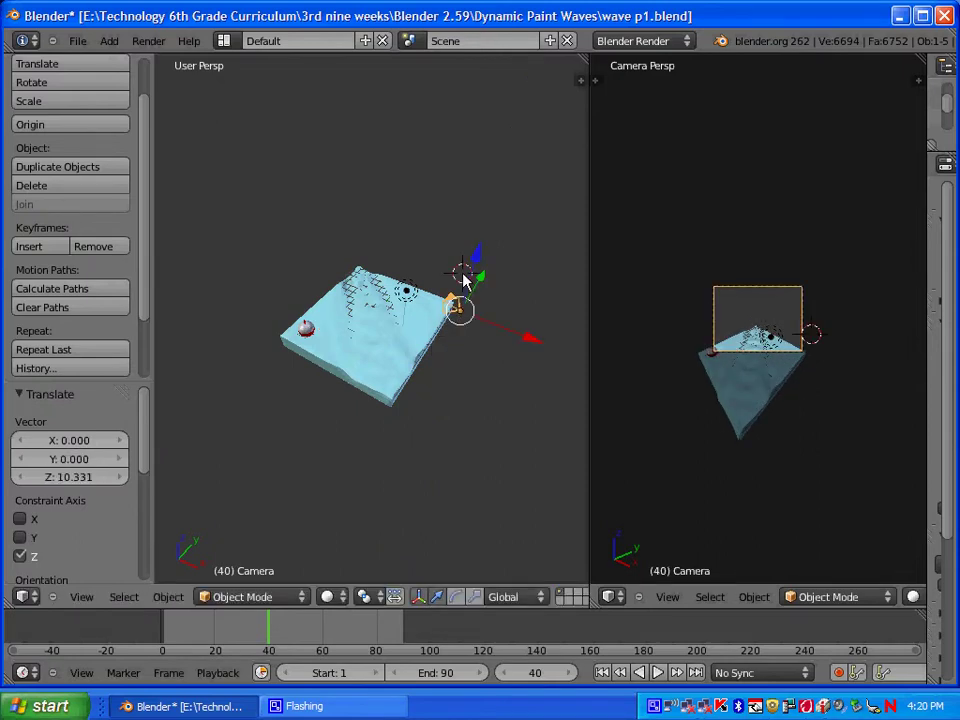
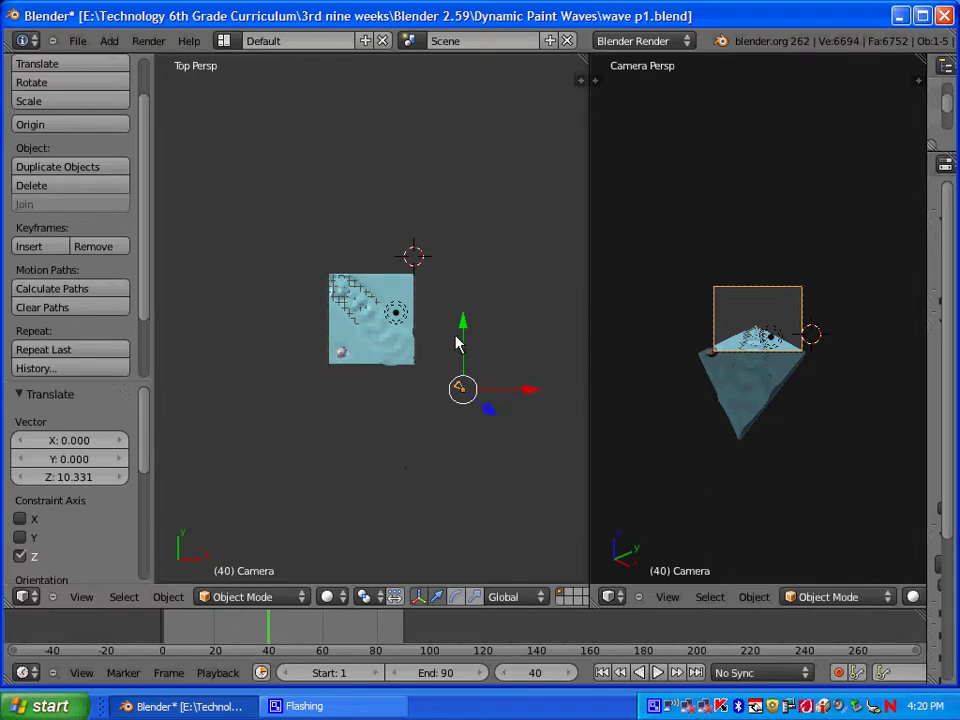
Step: From the top view, move the camera back along Y and about -12.158 units along X to center it on the water
{"action": "left_click_drag", "start_coordinate": [465, 337], "coordinate": [477, 372]}
{"action": "left_click_drag", "start_coordinate": [531, 407], "coordinate": [437, 411]}
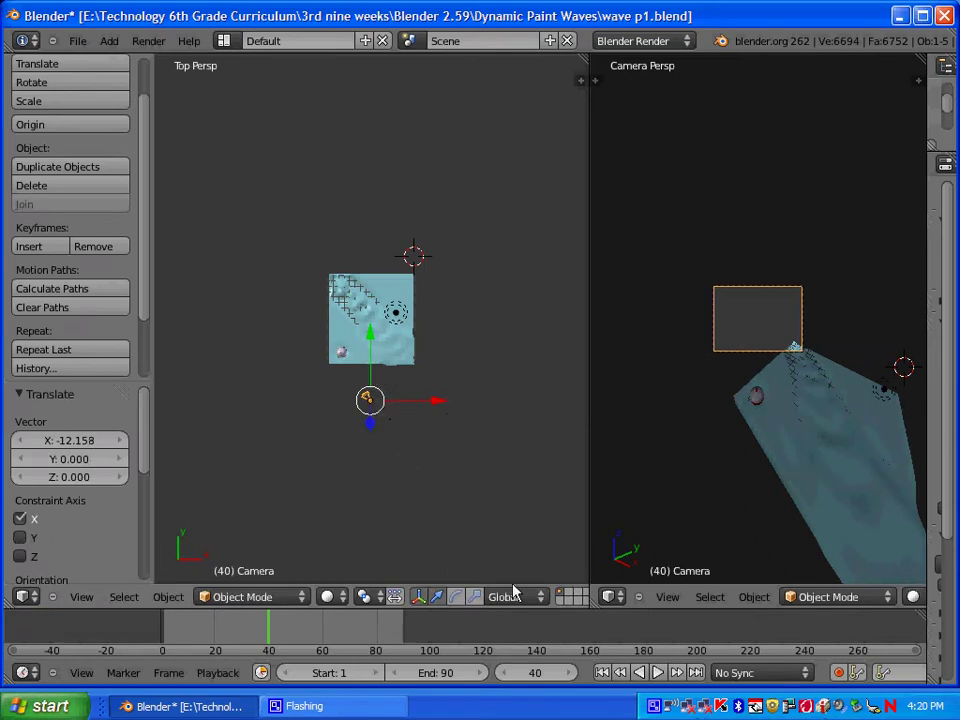
Step: Rotate the camera to face straight along the water surface, including a tilt of about -31.783° around X to frame it
{"action": "left_click", "coordinate": [456, 596]}
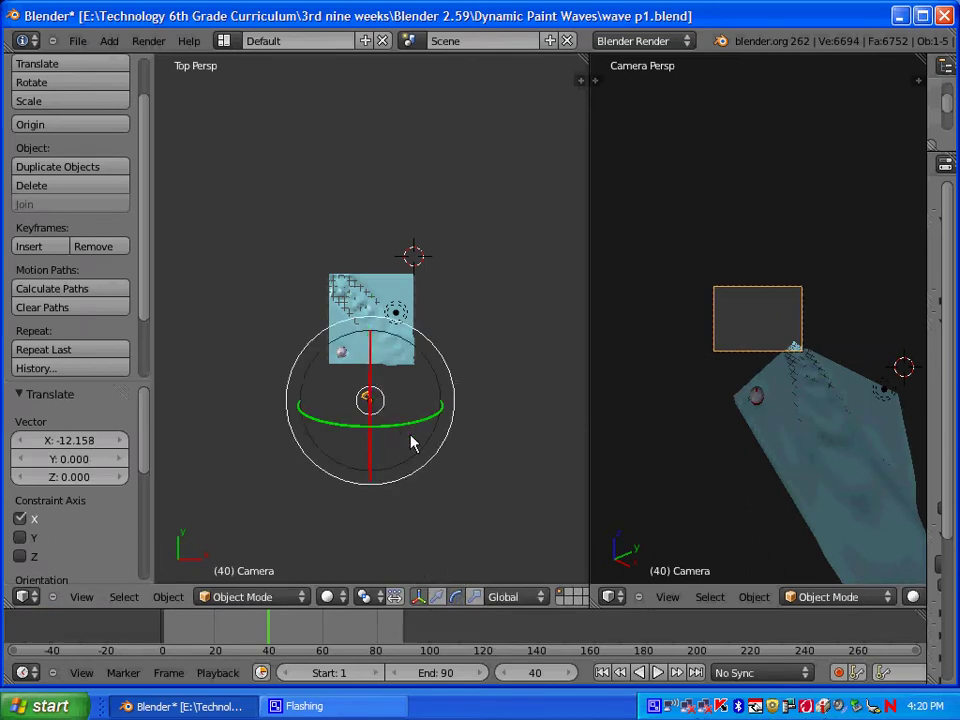
{"action": "middle_click_drag", "start_coordinate": [422, 481], "coordinate": [422, 474]}
{"action": "left_click_drag", "start_coordinate": [415, 458], "coordinate": [379, 548]}
{"action": "mouse_move", "coordinate": [370, 390]}
{"action": "left_mouse_down"}
{"action": "mouse_move", "coordinate": [371, 379]}
{"action": "mouse_move", "coordinate": [371, 390]}
{"action": "left_mouse_up"}
{"action": "left_click_drag", "start_coordinate": [370, 461], "coordinate": [460, 456]}
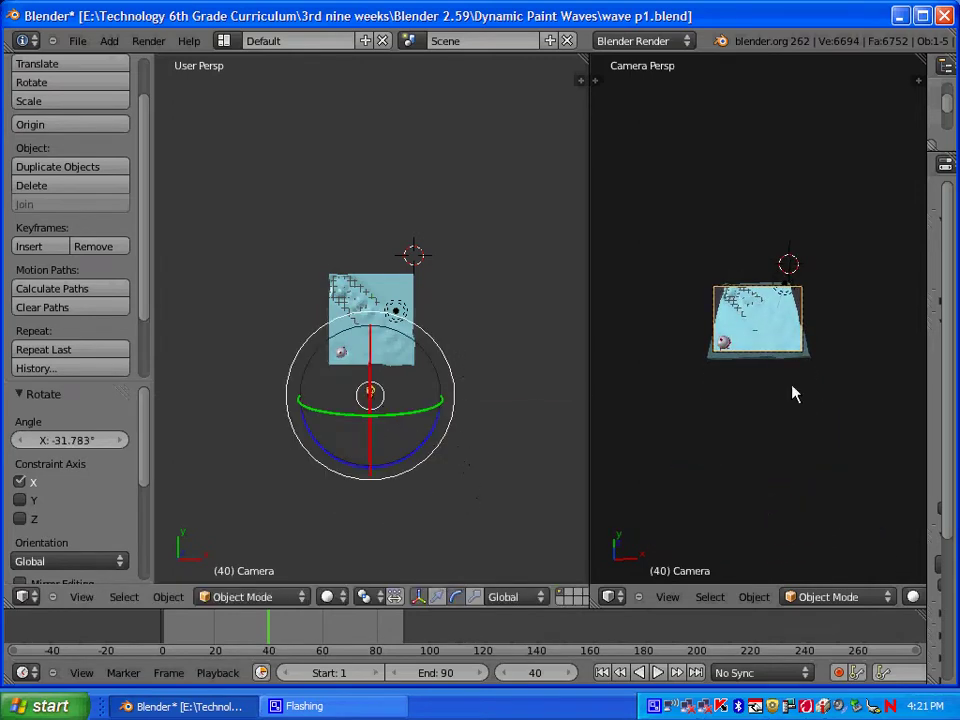
{"action": "scroll", "coordinate": [806, 383], "scroll_direction": "up", "scroll_amount": 5}
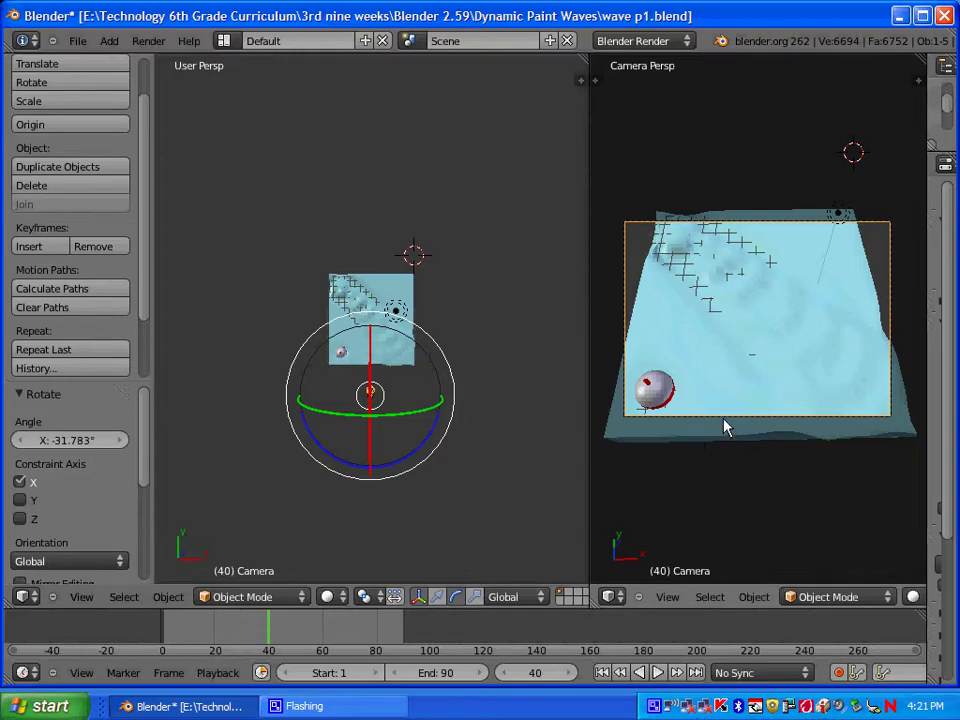
Step: Lower the camera about 1.858 units along Z to frame the water surface more closely
{"action": "middle_click_drag", "start_coordinate": [283, 428], "coordinate": [482, 256]}
{"action": "left_click", "coordinate": [418, 596]}
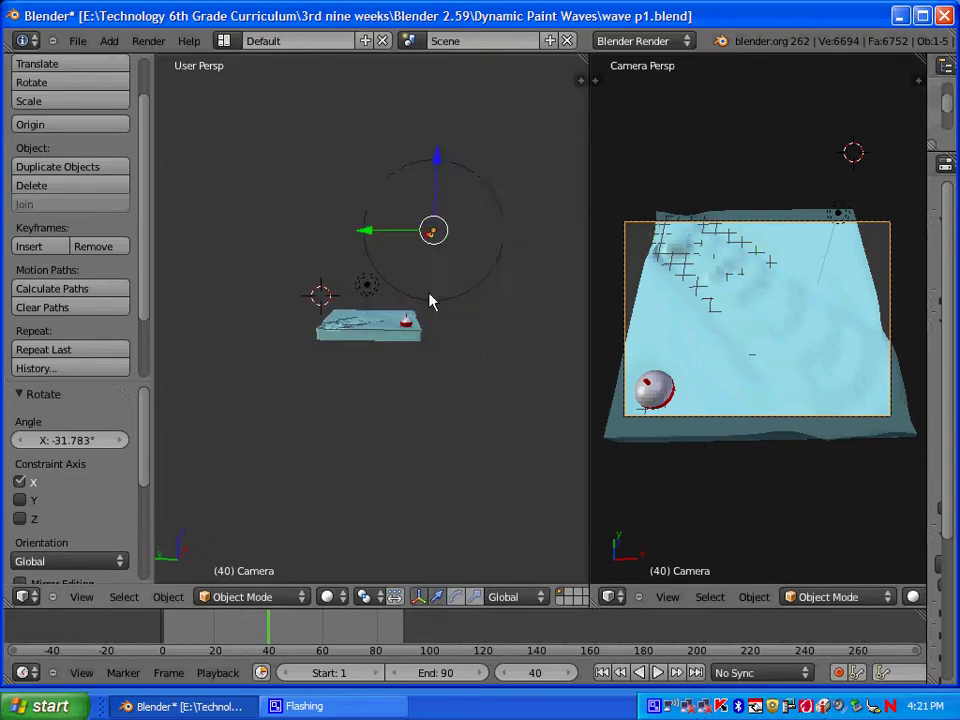
{"action": "left_click_drag", "start_coordinate": [439, 156], "coordinate": [439, 167]}
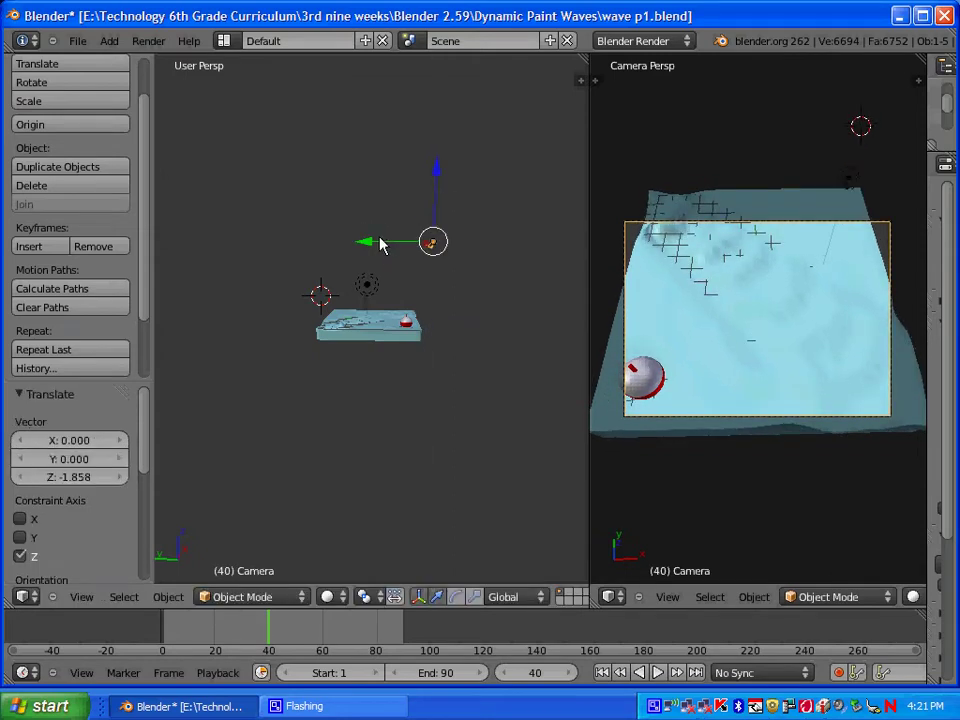
Step: Reframe the camera by moving it 1.272 units along Y, raising it 2.628 along Z, and moving it -1.896 along Y
{"action": "left_click_drag", "start_coordinate": [381, 242], "coordinate": [380, 251]}
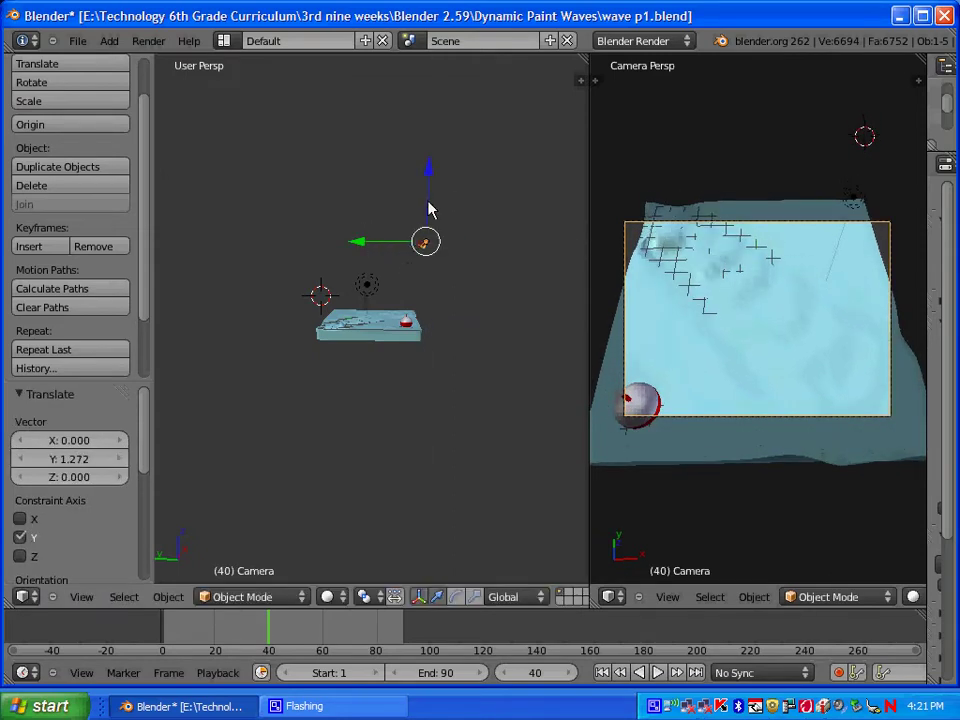
{"action": "left_click_drag", "start_coordinate": [430, 188], "coordinate": [429, 161]}
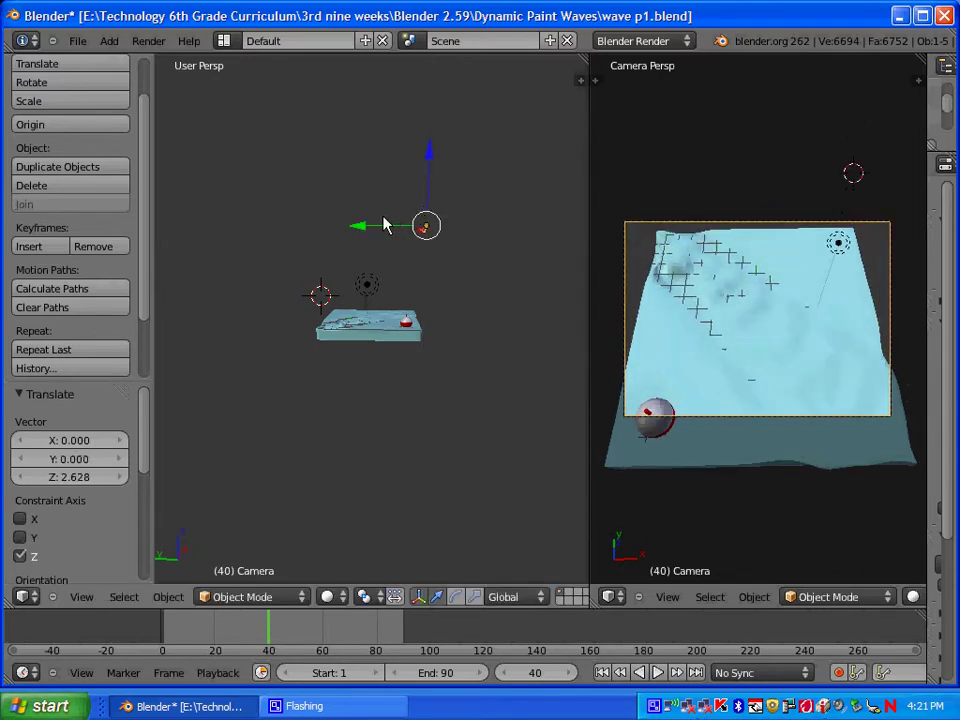
{"action": "left_click_drag", "start_coordinate": [363, 233], "coordinate": [373, 233]}
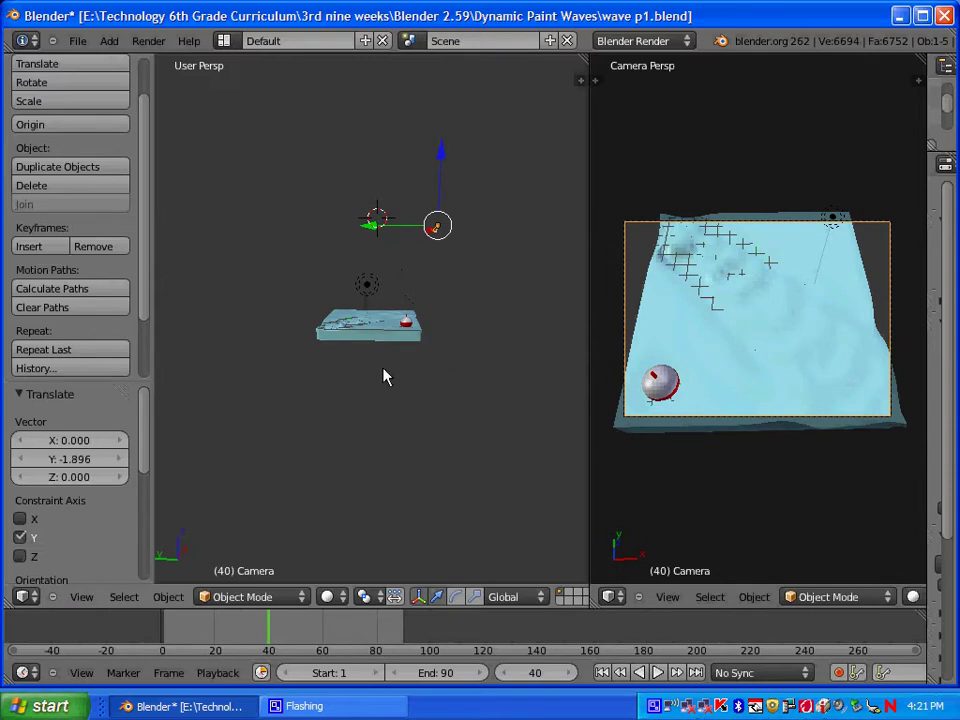
Step: Scale the water block by about 1.27 so it fills the camera frame, and shift it about 0.528 units along Y
{"action": "right_click", "coordinate": [765, 358]}
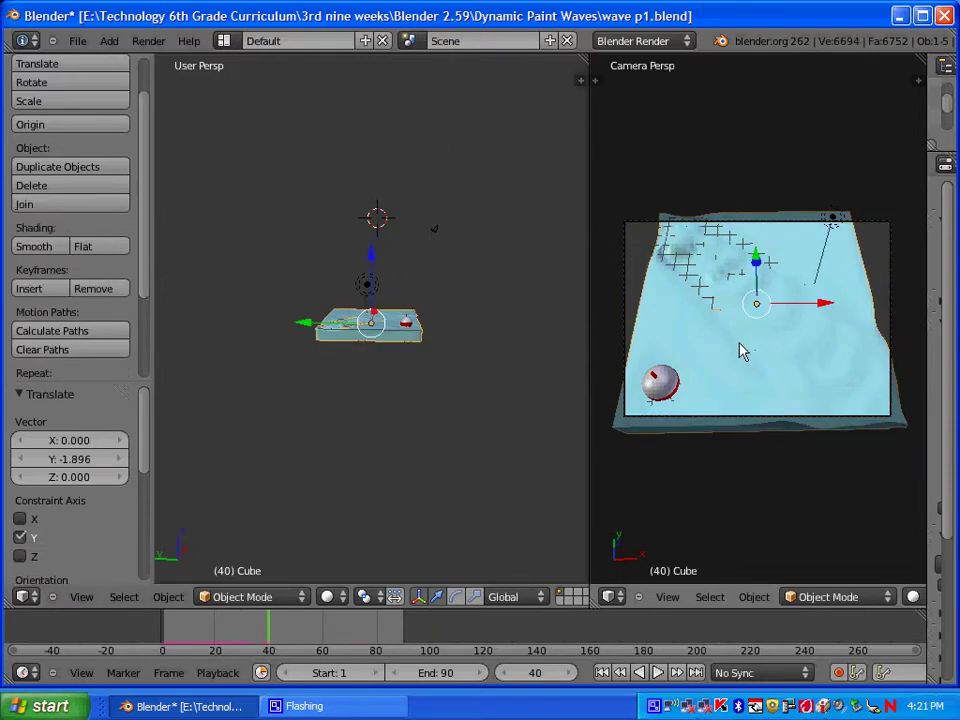
{"action": "key", "text": "s"}
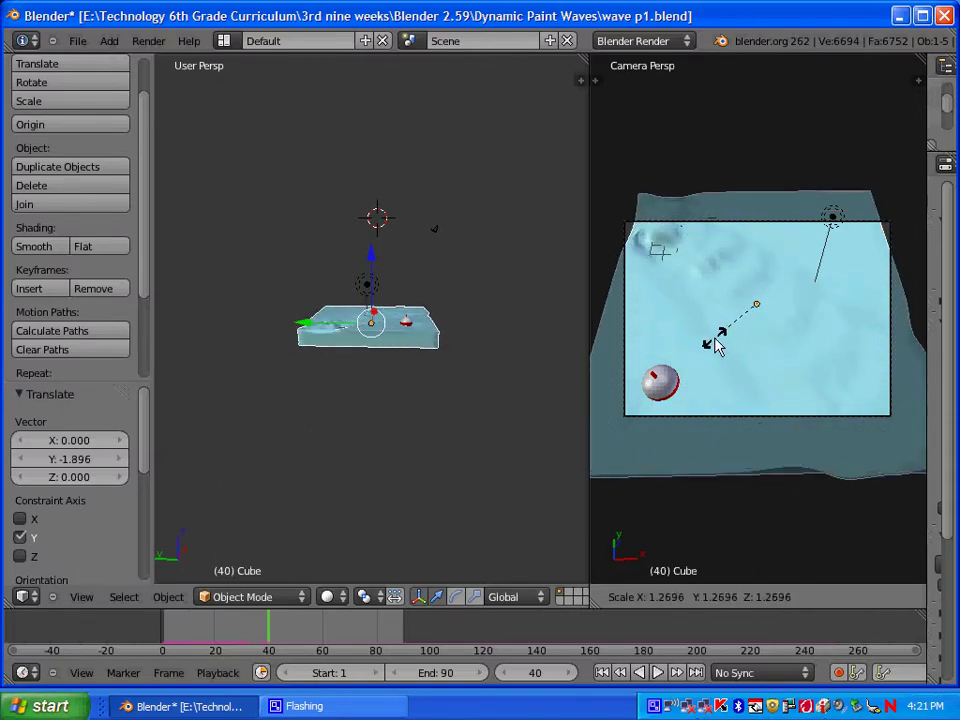
{"action": "left_click", "coordinate": [715, 345]}
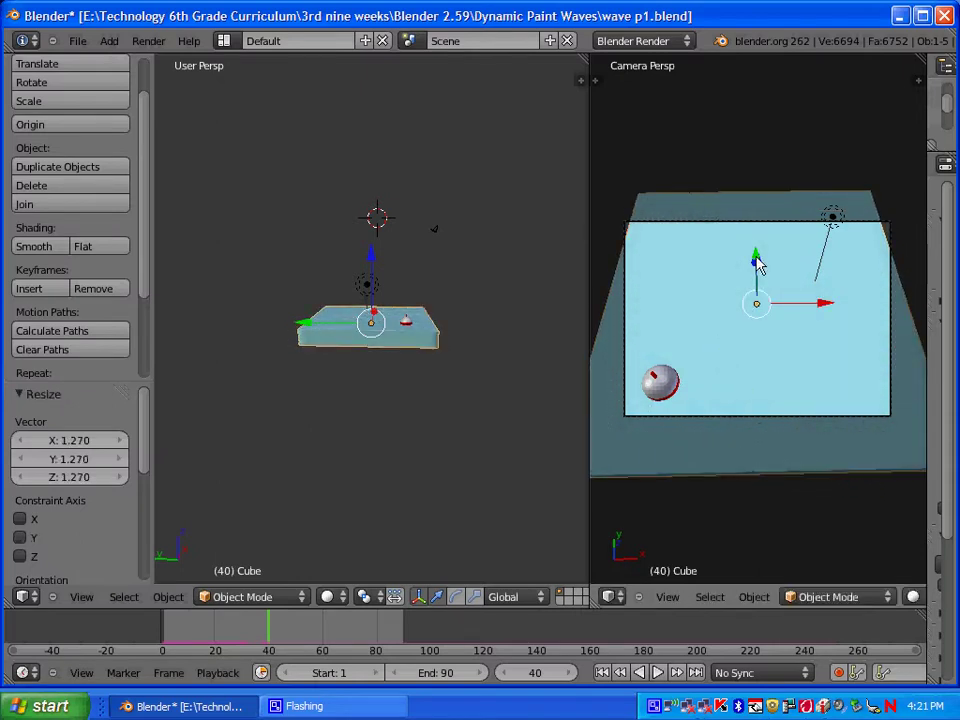
{"action": "left_click_drag", "start_coordinate": [757, 263], "coordinate": [754, 257]}
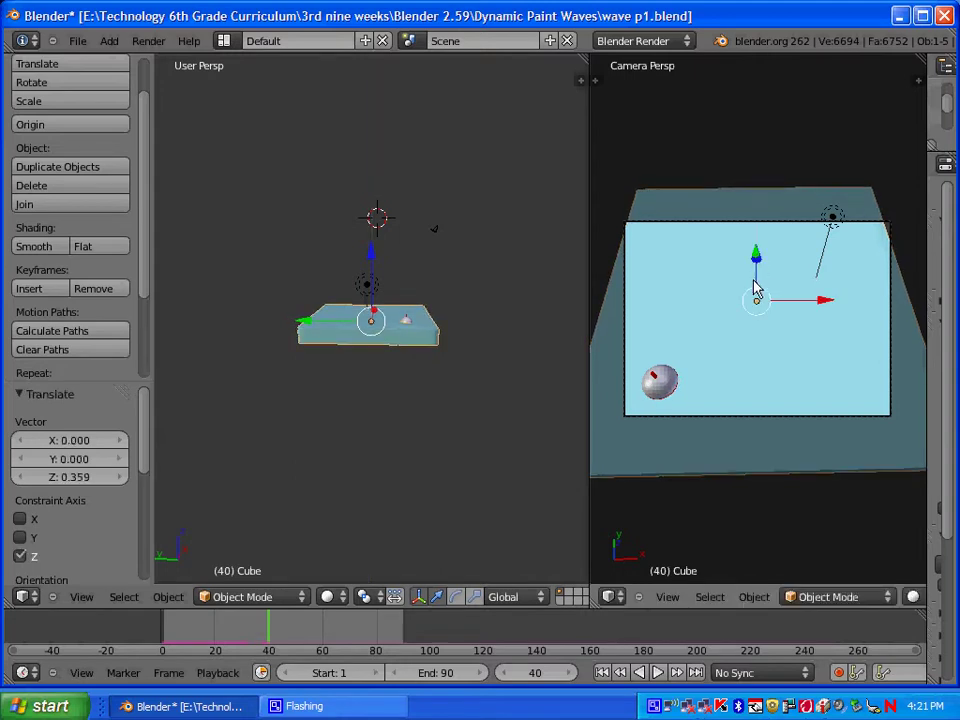
{"action": "key", "text": "ctrl+z"}
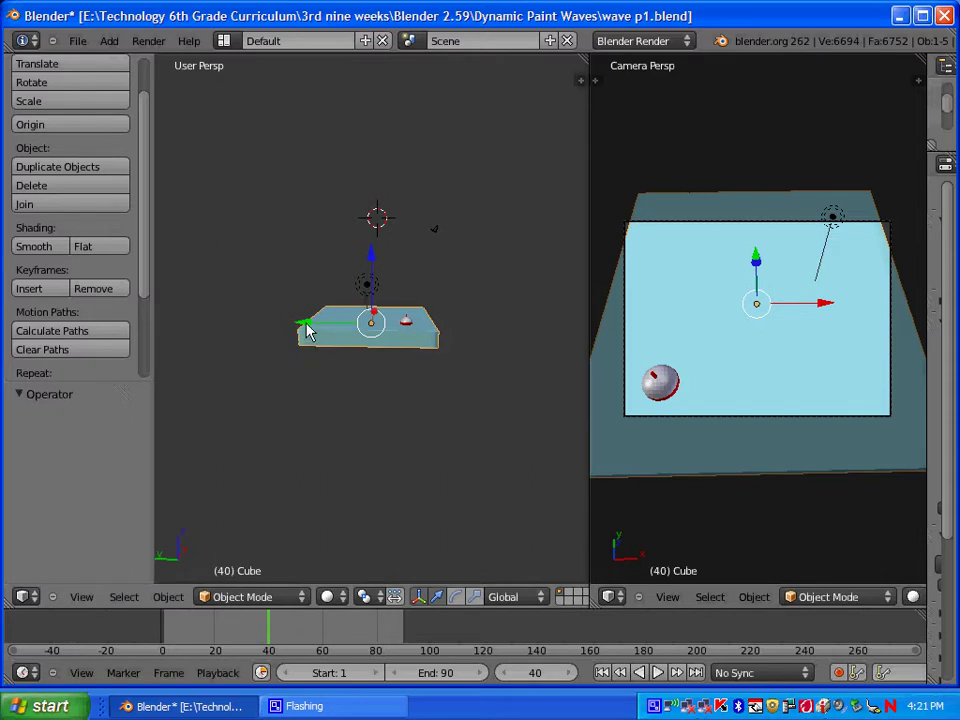
{"action": "left_click_drag", "start_coordinate": [307, 330], "coordinate": [297, 420]}
Step: Play the wave animation while merging the two 3D views into one camera view and widening the properties area
{"action": "key", "text": "alt+a"}
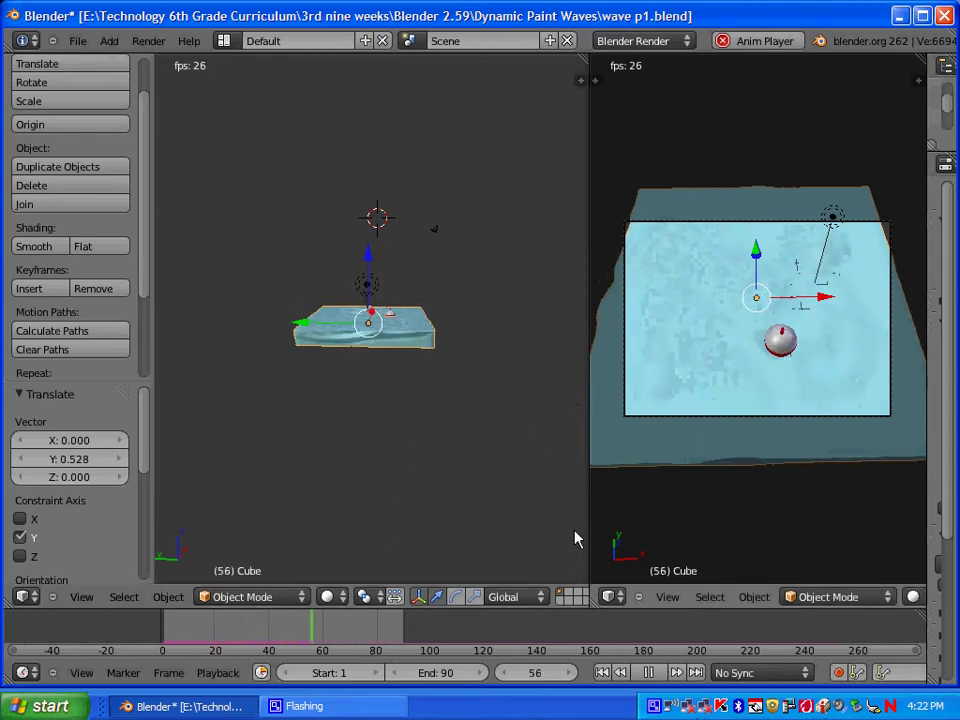
{"action": "right_click", "coordinate": [588, 481]}
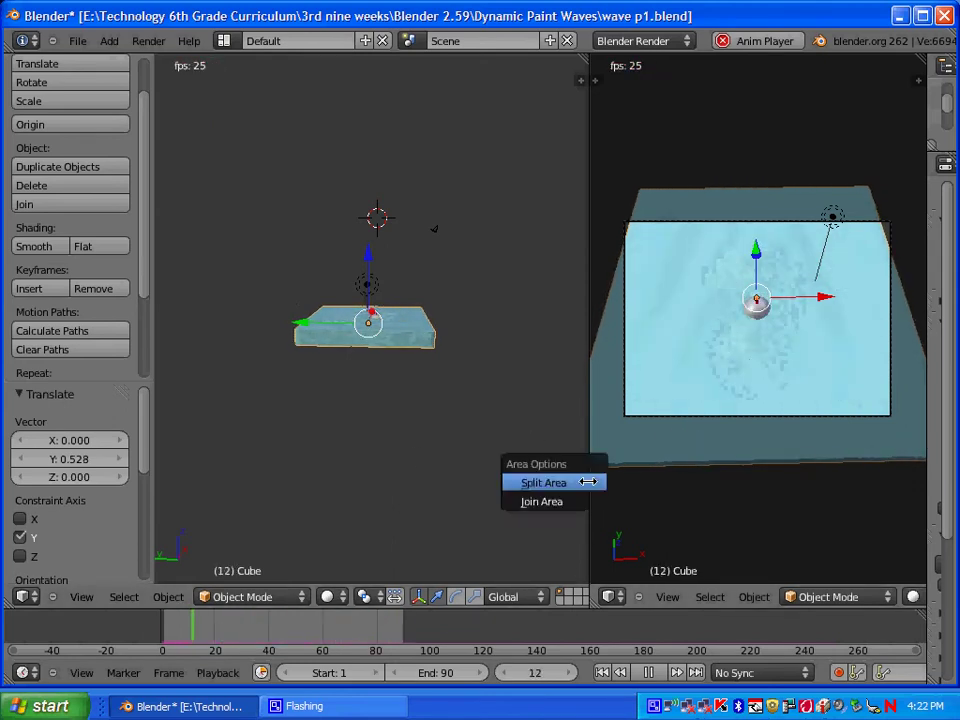
{"action": "left_click", "coordinate": [585, 497]}
{"action": "left_click", "coordinate": [525, 459]}
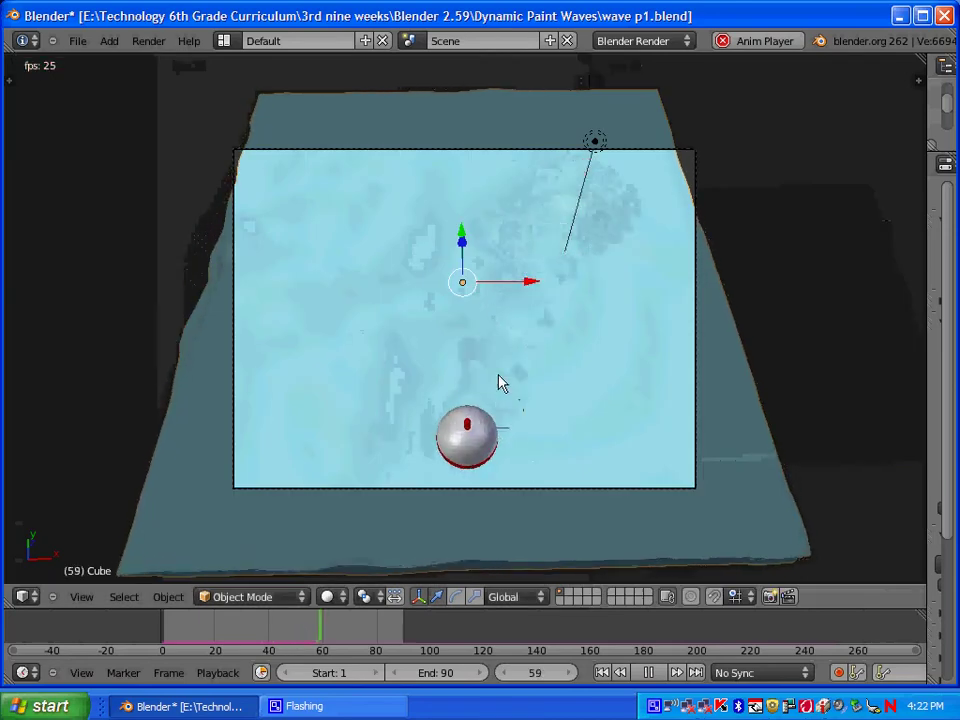
{"action": "scroll", "coordinate": [499, 338], "scroll_direction": "down", "scroll_amount": 6}
{"action": "scroll", "coordinate": [486, 328], "scroll_direction": "up", "scroll_amount": 4}
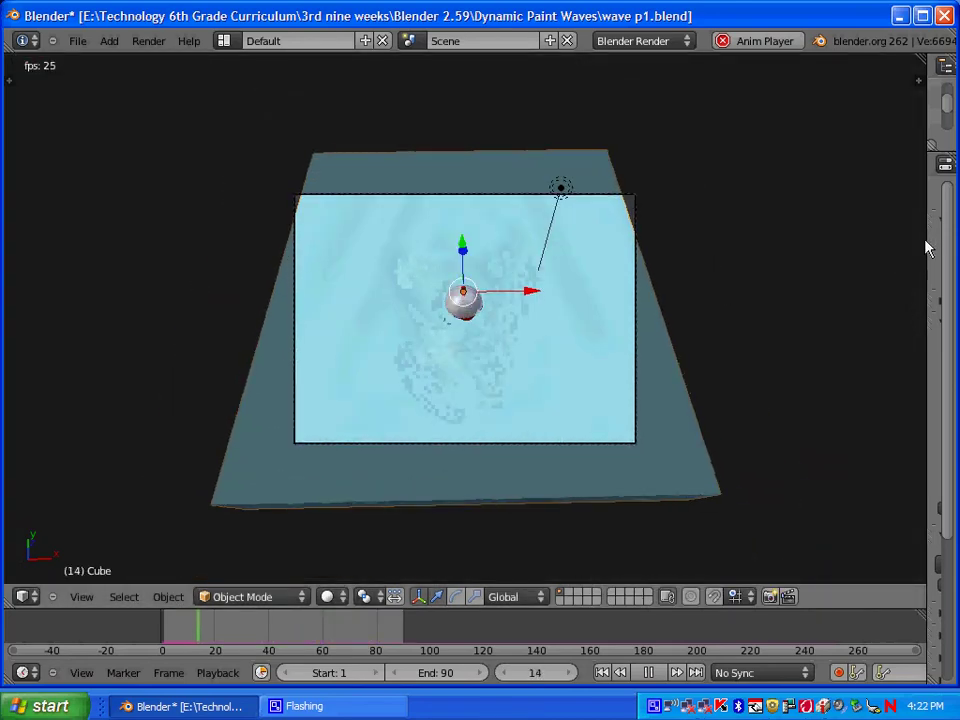
{"action": "left_click_drag", "start_coordinate": [928, 242], "coordinate": [649, 283]}
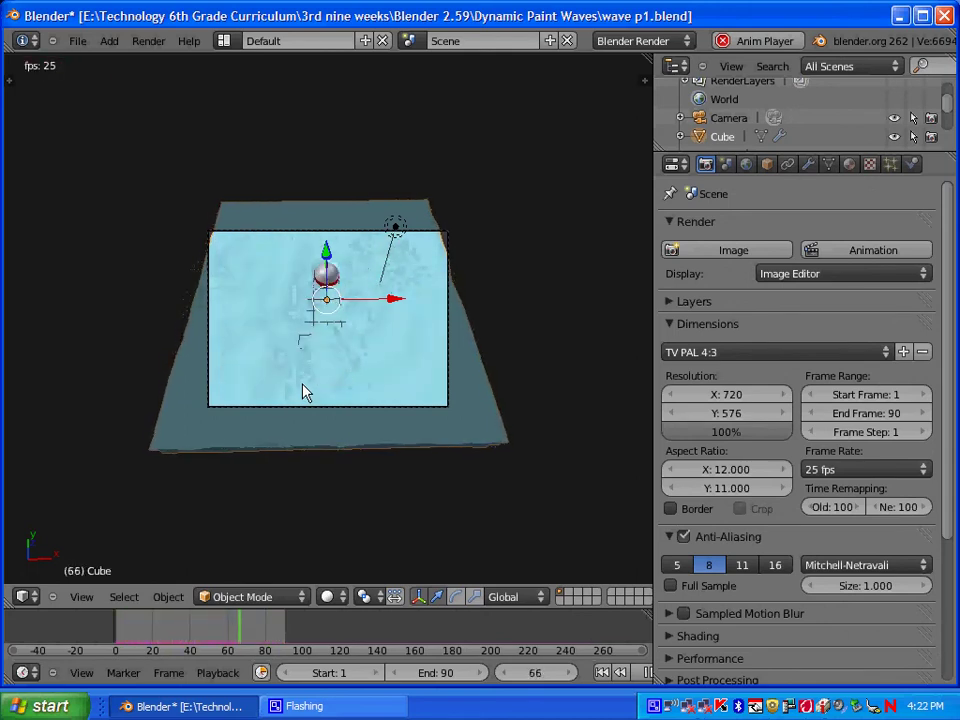
{"action": "key", "text": "Escape"}
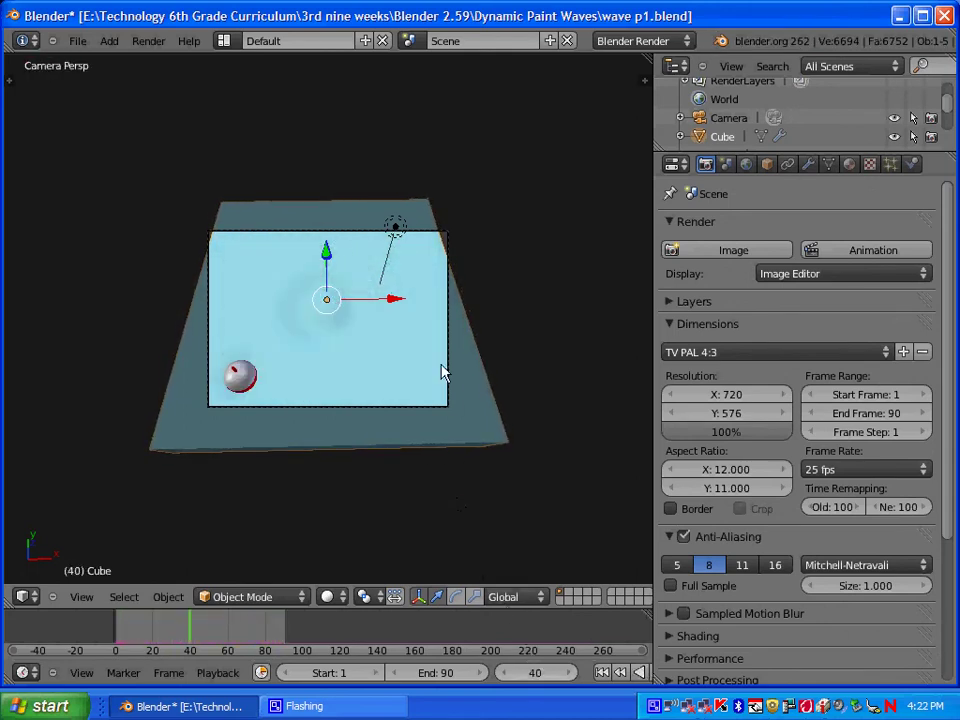
Step: Test-render frame 40 and place a duplicate of the lamp above the water close to the buoy
{"action": "key", "text": "F12"}
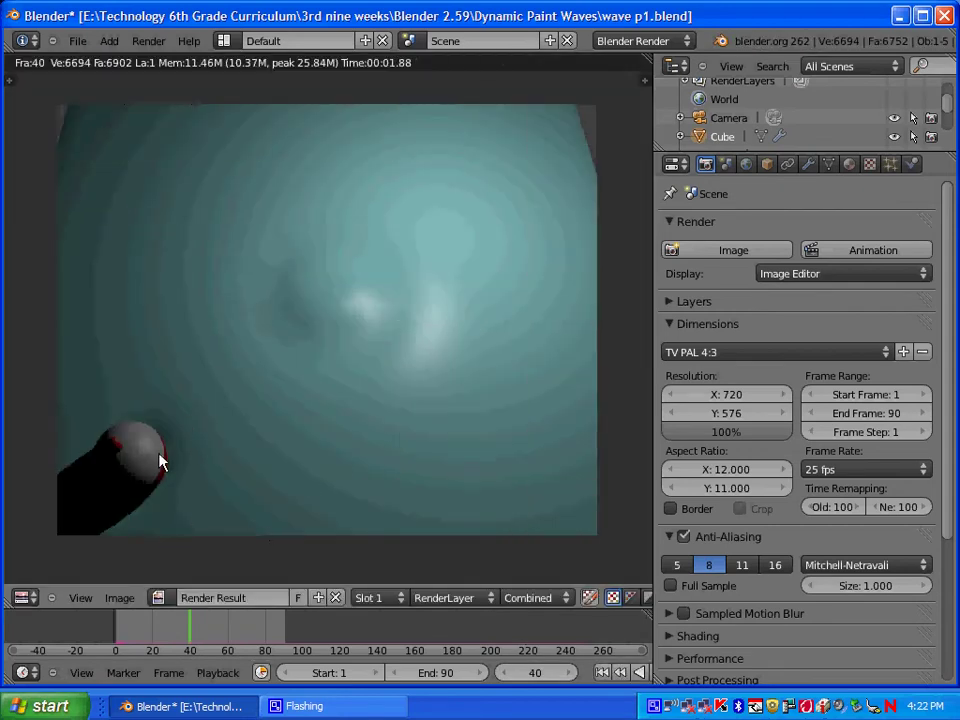
{"action": "key", "text": "Escape"}
{"action": "right_click", "coordinate": [394, 238]}
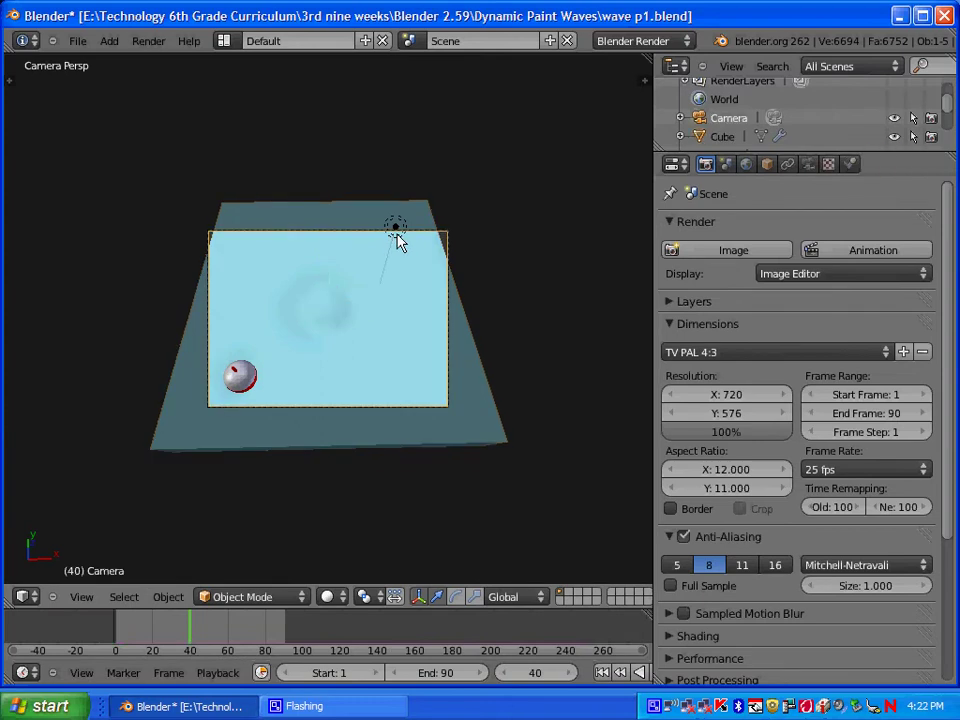
{"action": "right_click", "coordinate": [398, 227]}
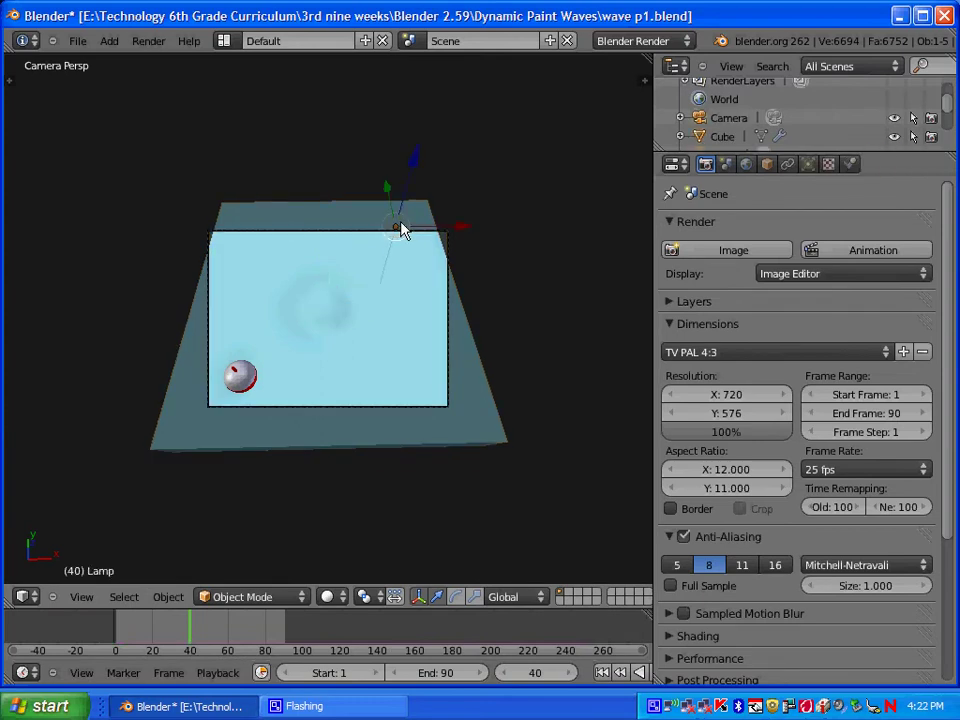
{"action": "key", "text": "shift+d"}
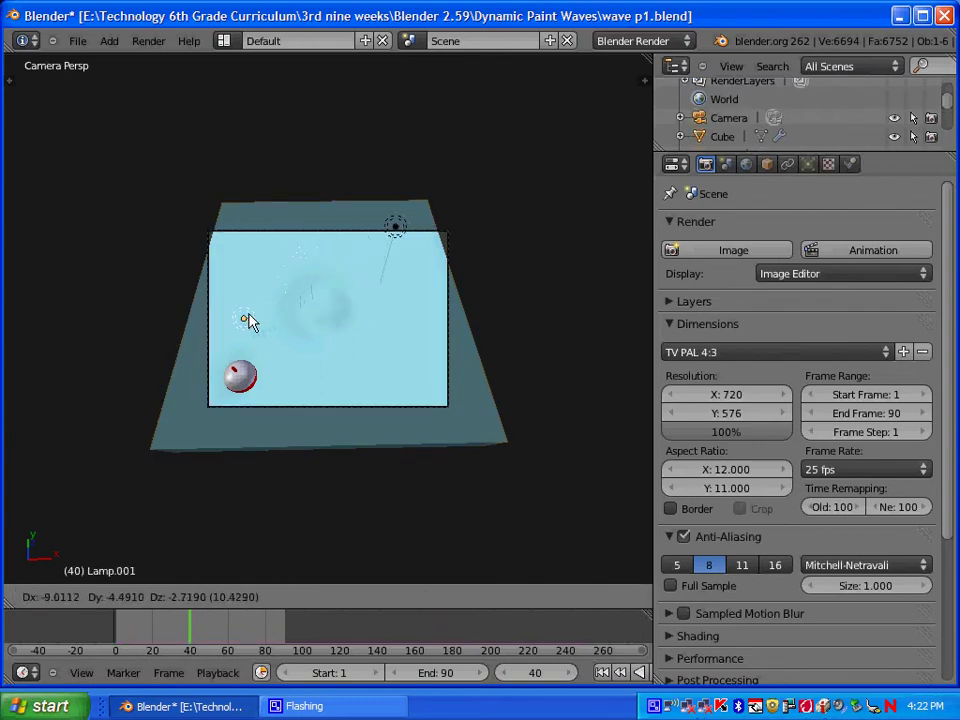
{"action": "left_click", "coordinate": [237, 318]}
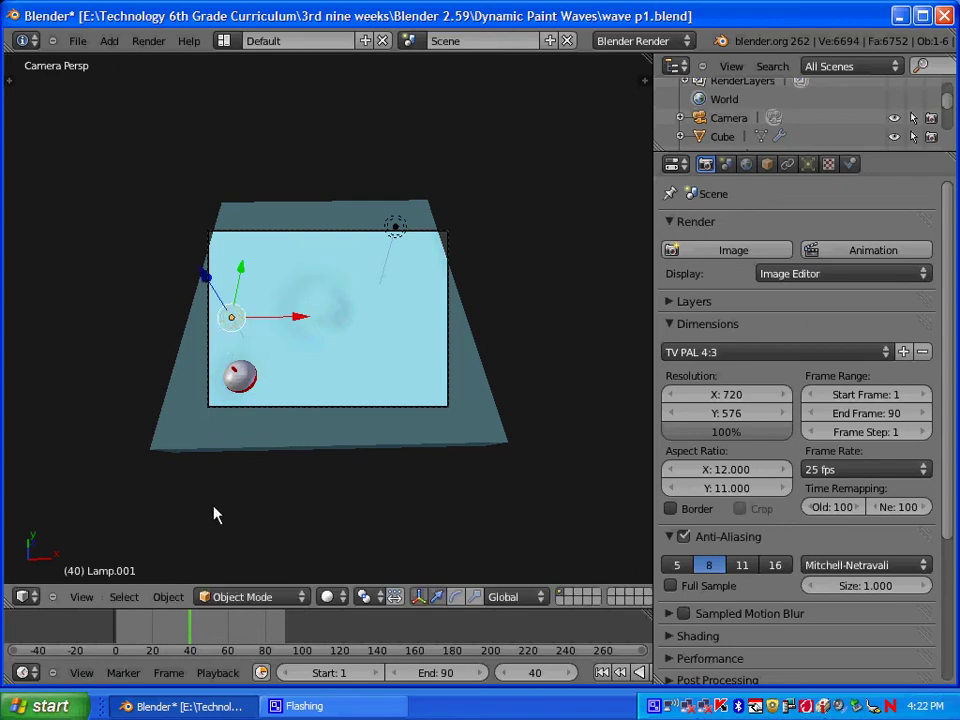
Step: Test-render the scene with two lamps, and move the duplicated lamp in the negative Y direction past the buoy
{"action": "key", "text": "F12"}
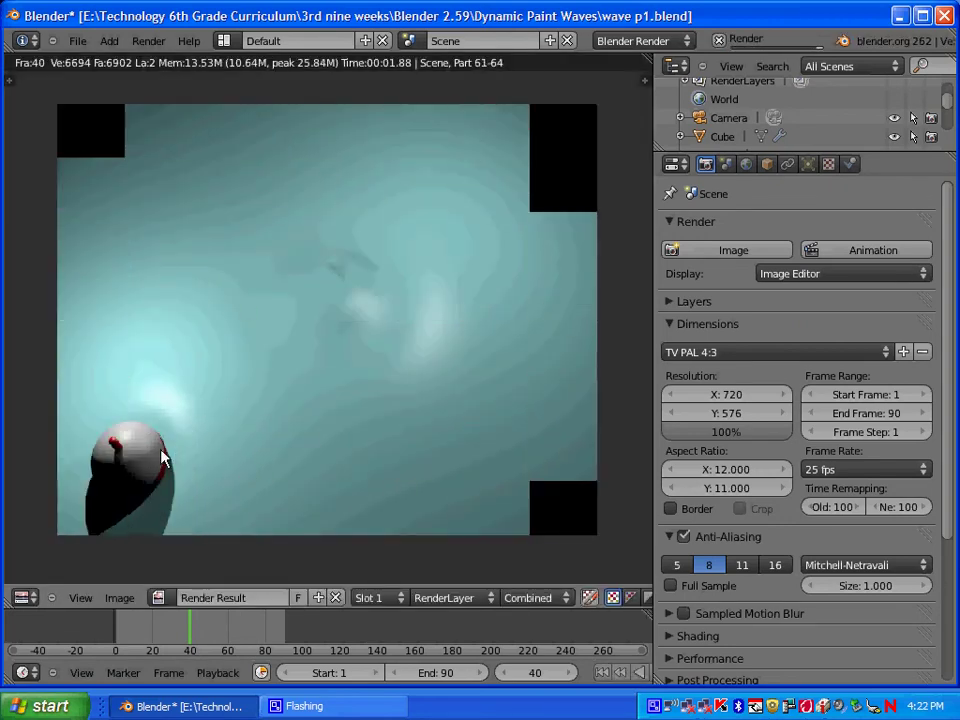
{"action": "key", "text": "Escape"}
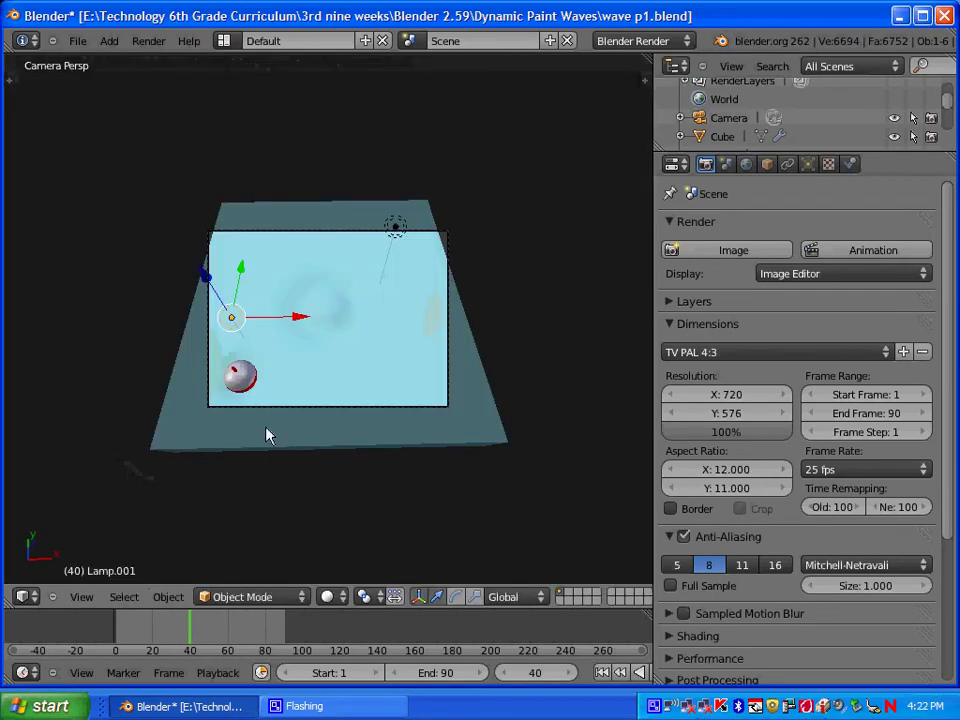
{"action": "key", "text": "KP_0"}
{"action": "middle_click_drag", "start_coordinate": [307, 407], "coordinate": [380, 382]}
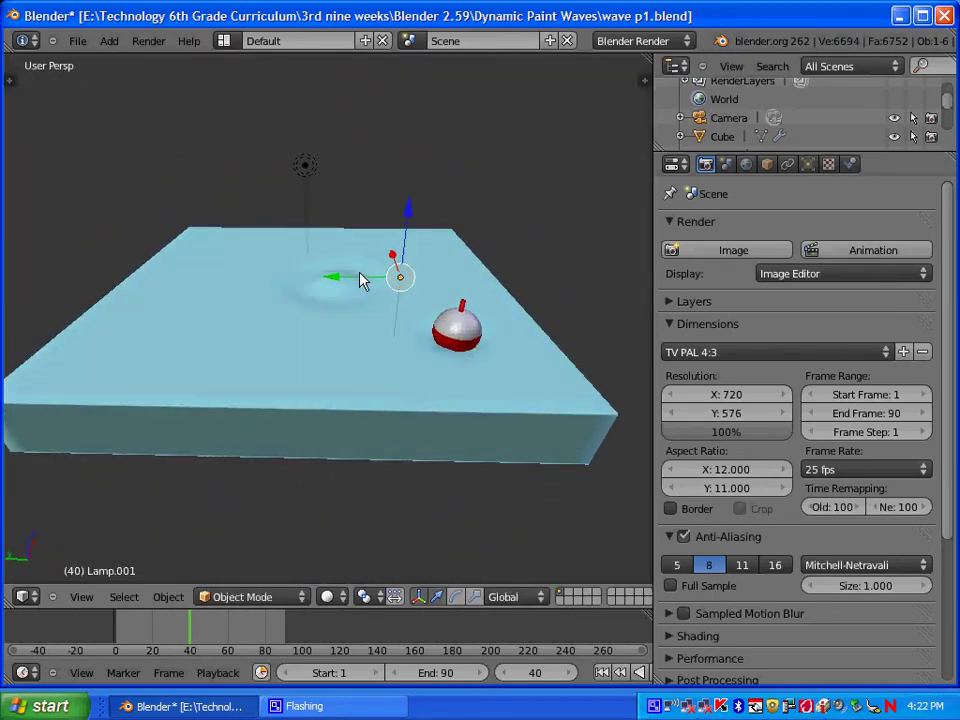
{"action": "left_click_drag", "start_coordinate": [338, 281], "coordinate": [429, 279]}
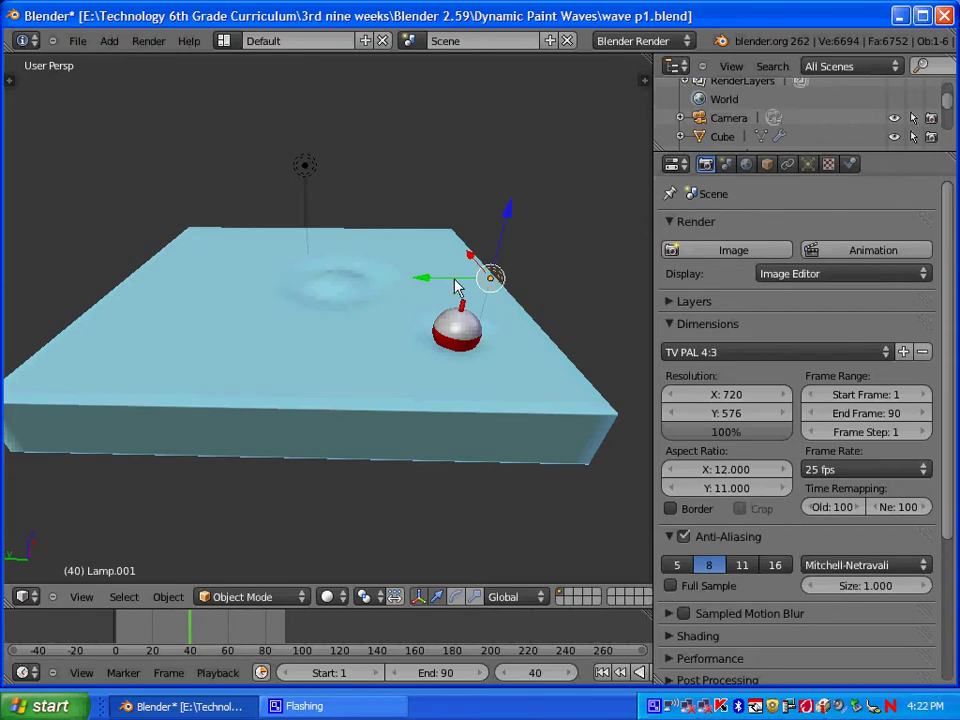
Step: Duplicate the lamp near the buoy to the water's far corner on the same side, and pull the copy toward the camera along Y
{"action": "key", "text": "shift+d"}
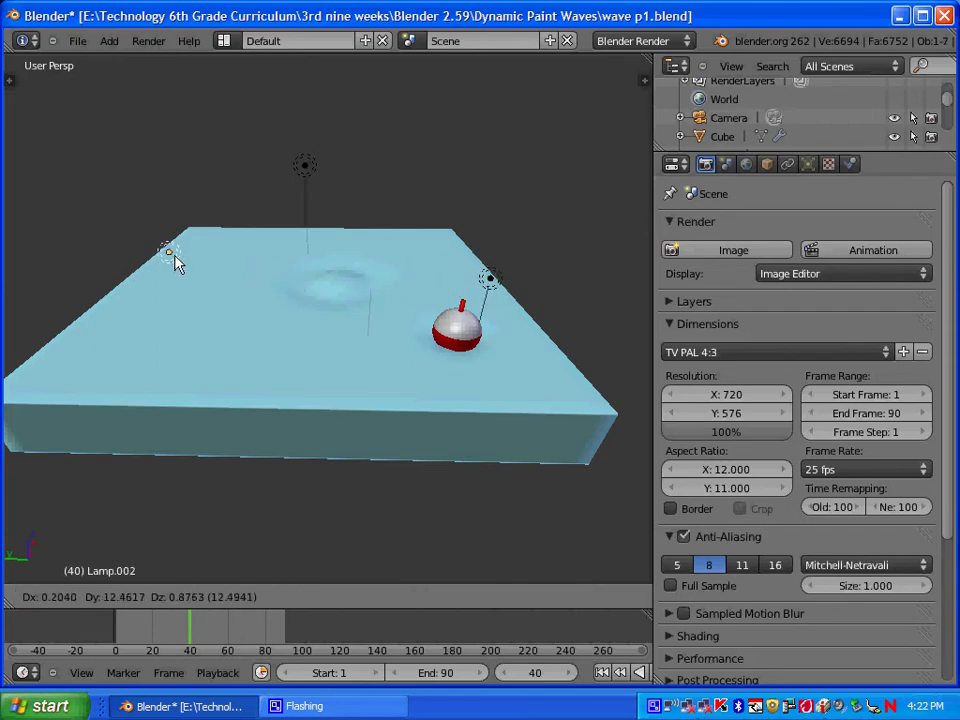
{"action": "left_click", "coordinate": [124, 279]}
{"action": "middle_click_drag", "start_coordinate": [510, 521], "coordinate": [258, 562]}
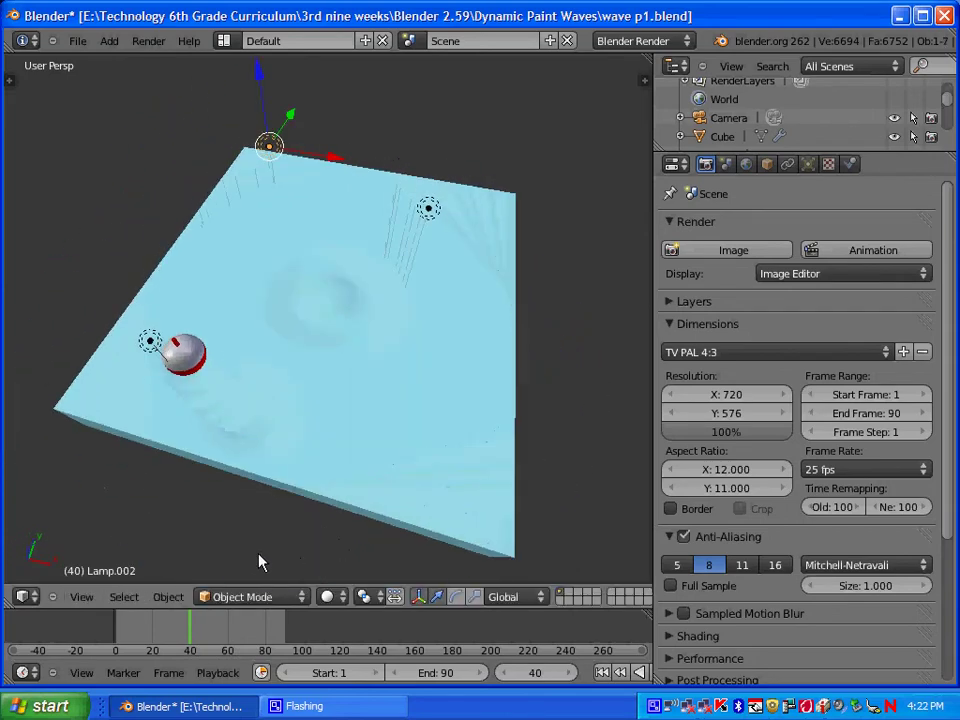
{"action": "key", "text": "KP_0"}
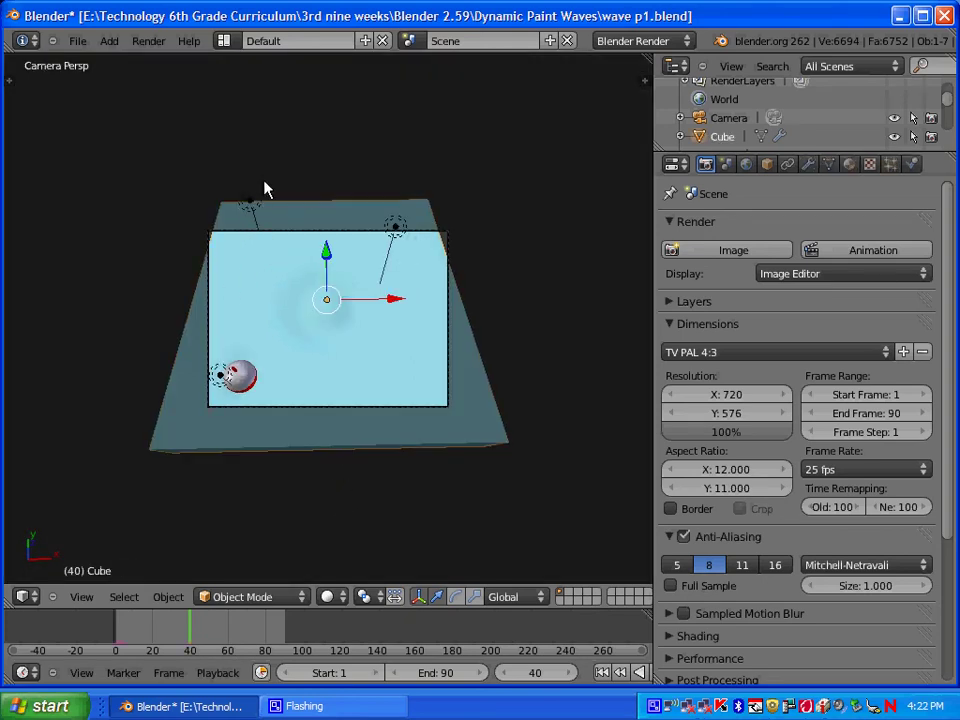
{"action": "key", "text": "g"}
{"action": "key", "text": "z"}
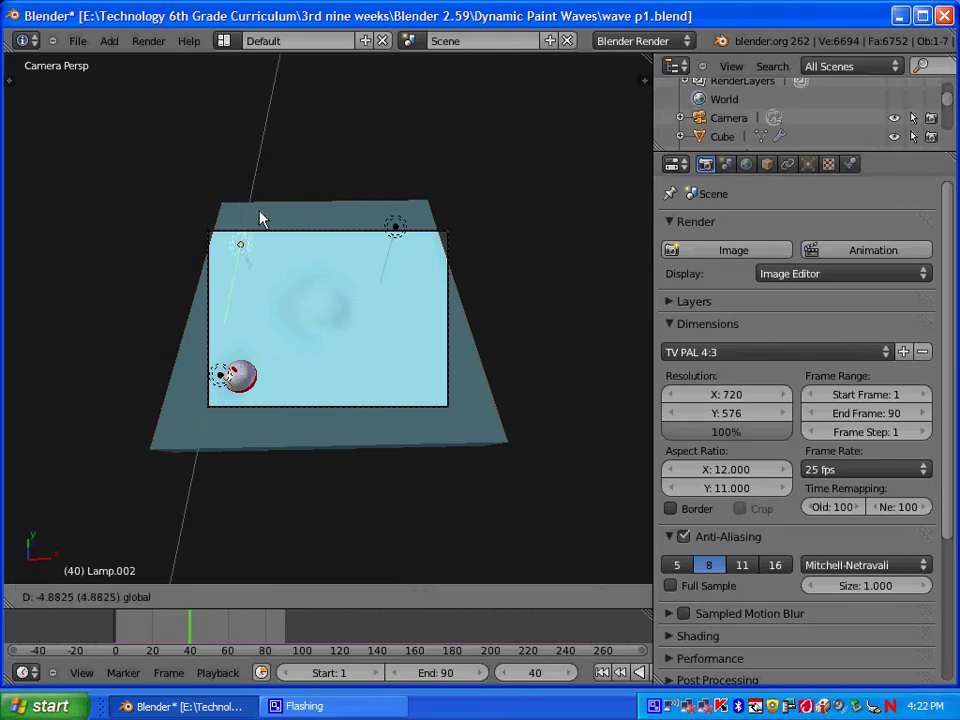
{"action": "left_click", "coordinate": [270, 229]}
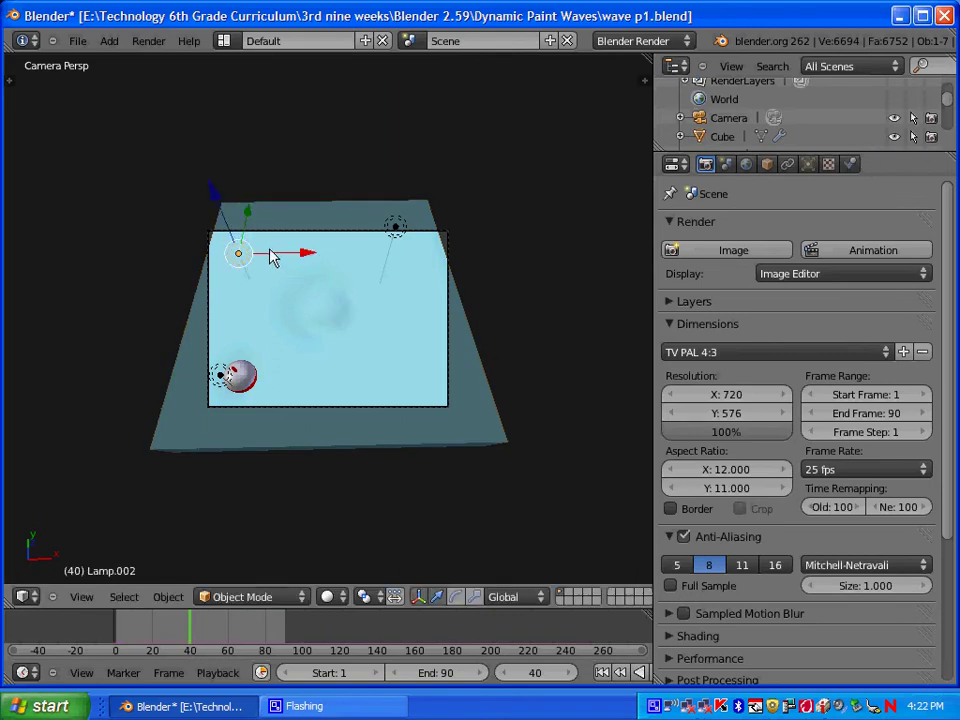
Step: Duplicate the far-corner lamp to the empty near corner of the water and raise the copy along Z
{"action": "key", "text": "shift+d"}
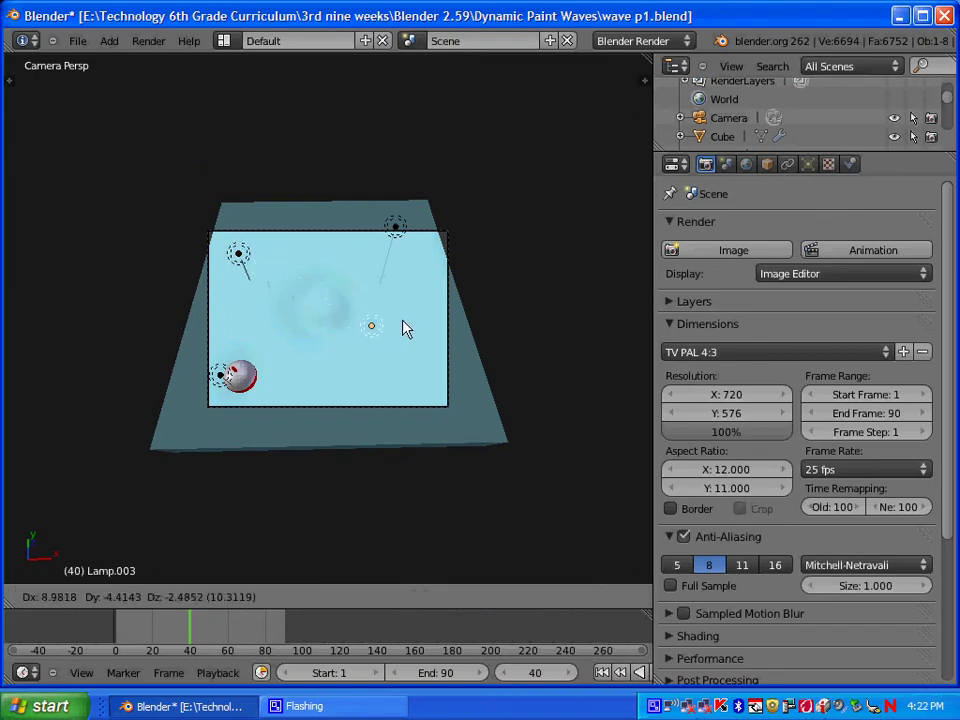
{"action": "left_click", "coordinate": [437, 364]}
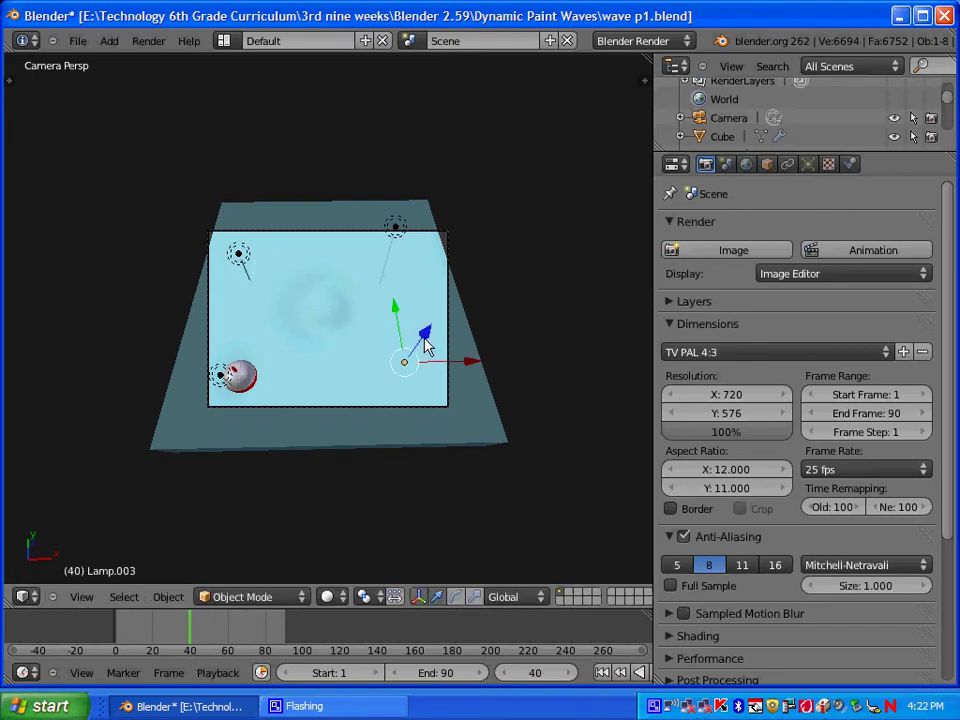
{"action": "key", "text": "g"}
{"action": "key", "text": "z"}
{"action": "left_click", "coordinate": [470, 312]}
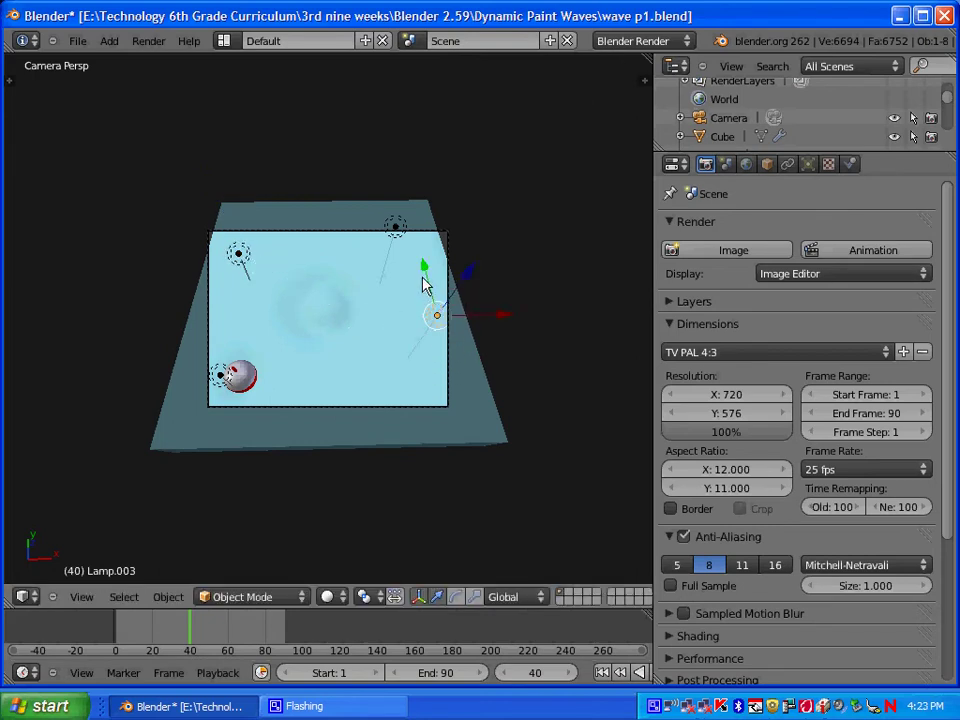
Step: Move the newest lamp toward the camera along Y and inward along X so it sits within the camera frame
{"action": "key", "text": "g"}
{"action": "key", "text": "y"}
{"action": "left_click", "coordinate": [492, 358]}
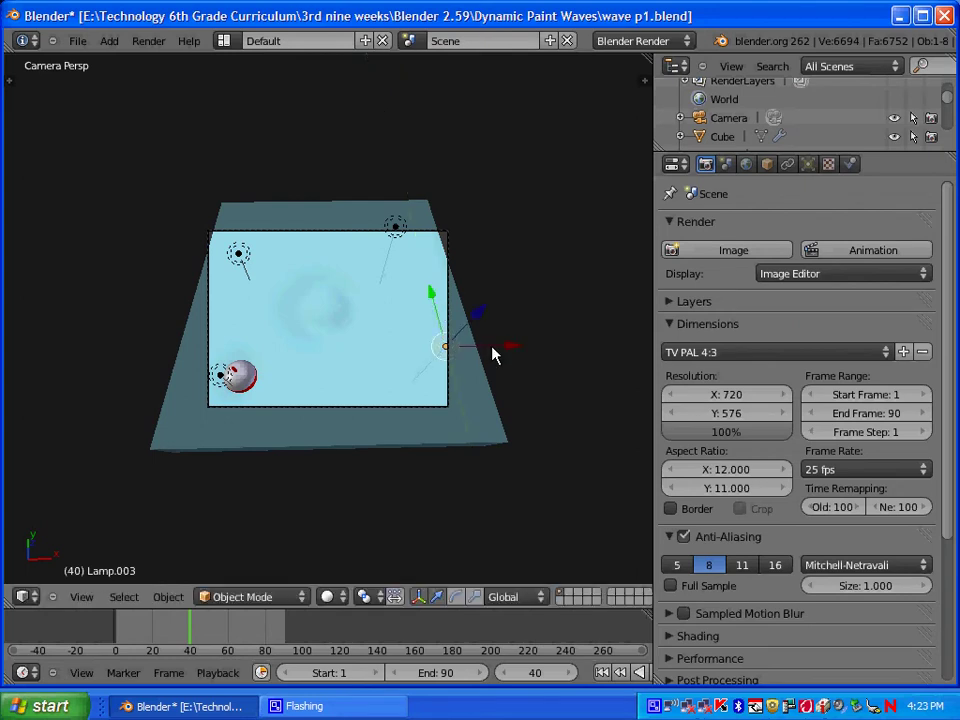
{"action": "key", "text": "g"}
{"action": "key", "text": "x"}
{"action": "left_click", "coordinate": [455, 353]}
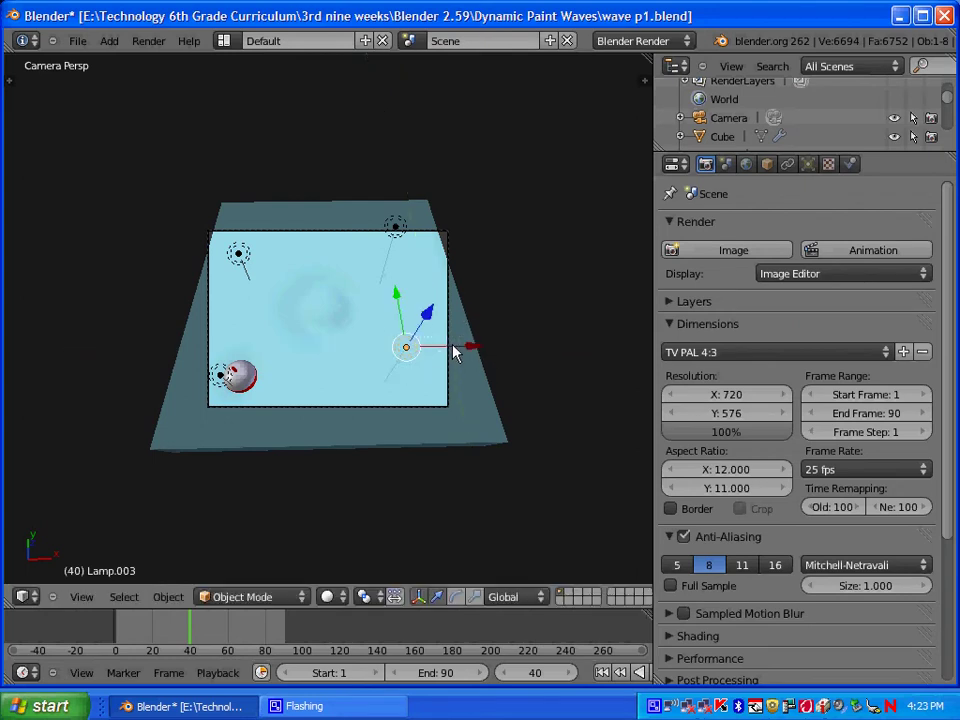
Step: Go to frame 61 and test-render it to check the lighting from the four lamps
{"action": "left_click", "coordinate": [230, 632]}
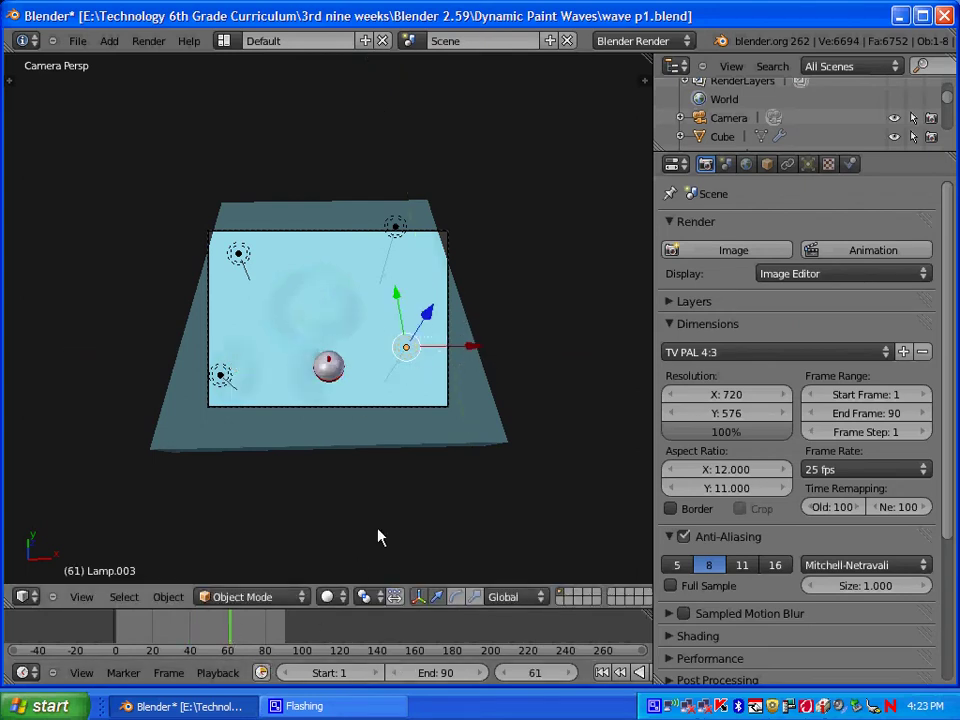
{"action": "key", "text": "F12"}
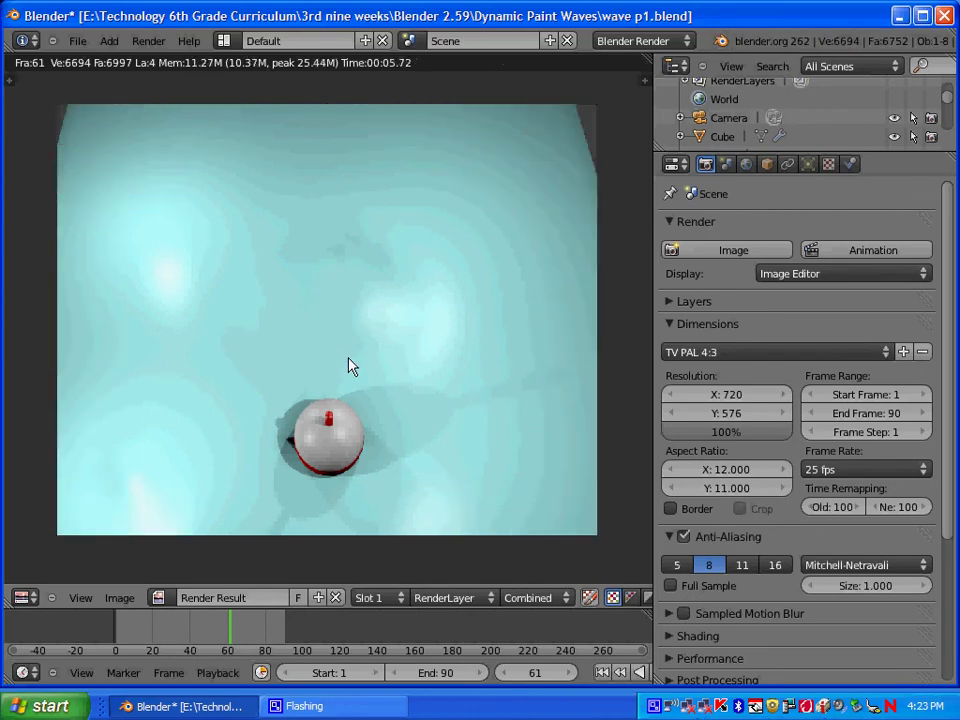
Step: Close the test render, apply the TV PAL 4:3 dimensions preset, and set the frame rate to 29.97 fps
{"action": "key", "text": "Escape"}
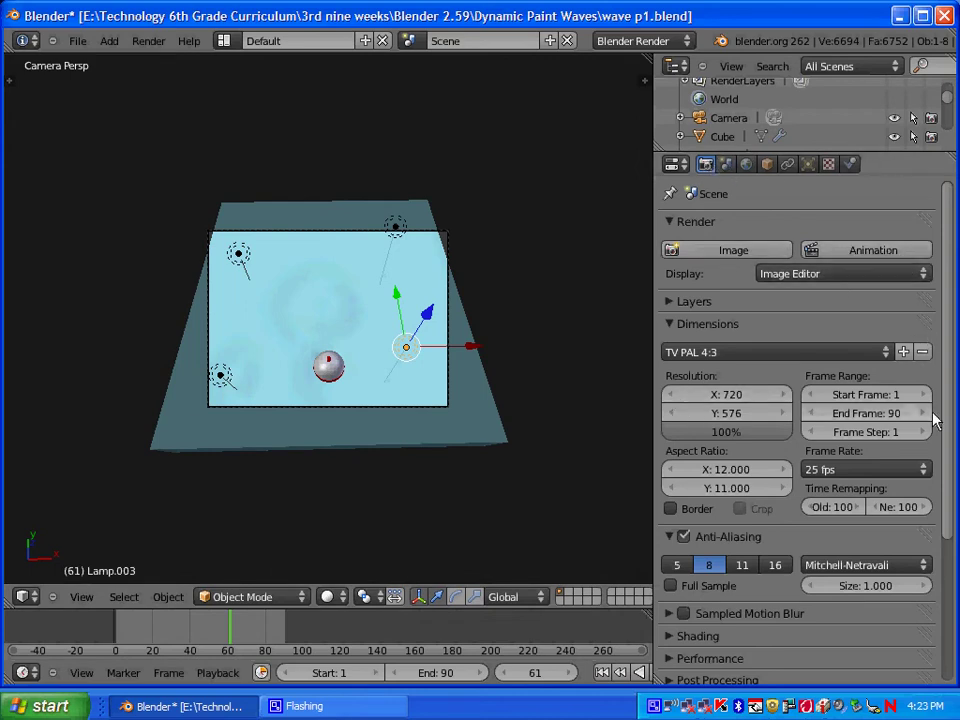
{"action": "left_click", "coordinate": [815, 352]}
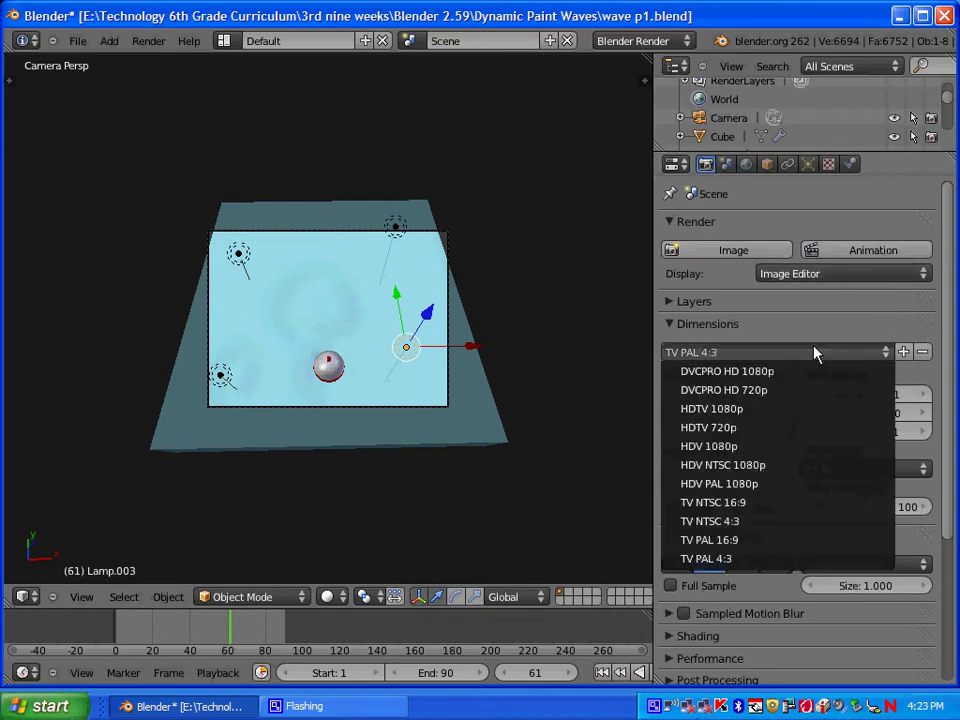
{"action": "key", "text": "Escape"}
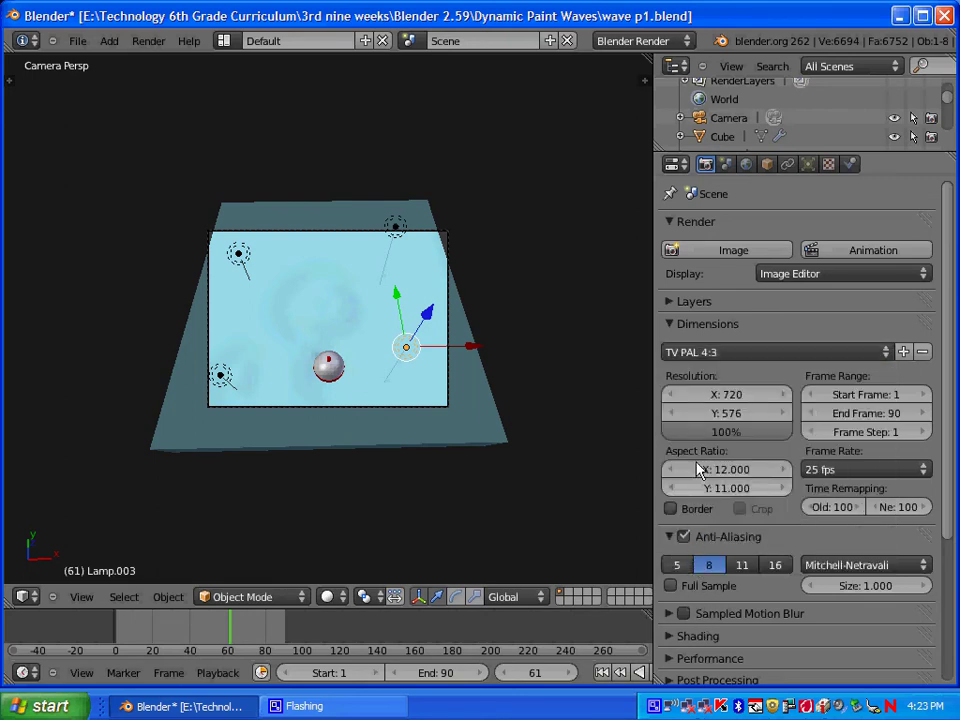
{"action": "left_click", "coordinate": [724, 352]}
{"action": "left_click", "coordinate": [724, 560]}
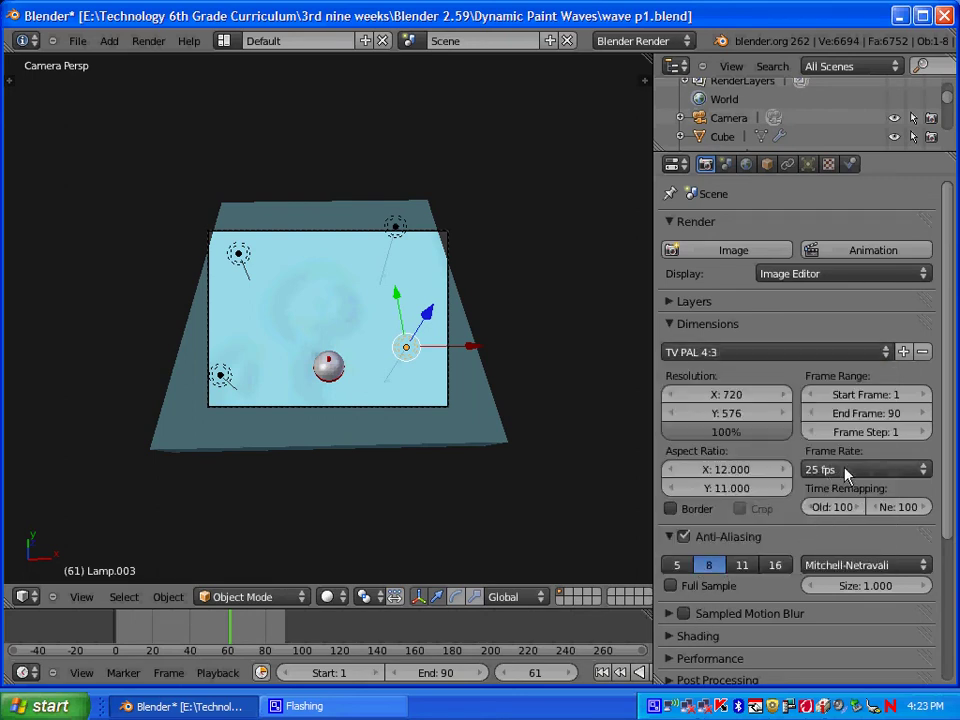
{"action": "left_click", "coordinate": [848, 472]}
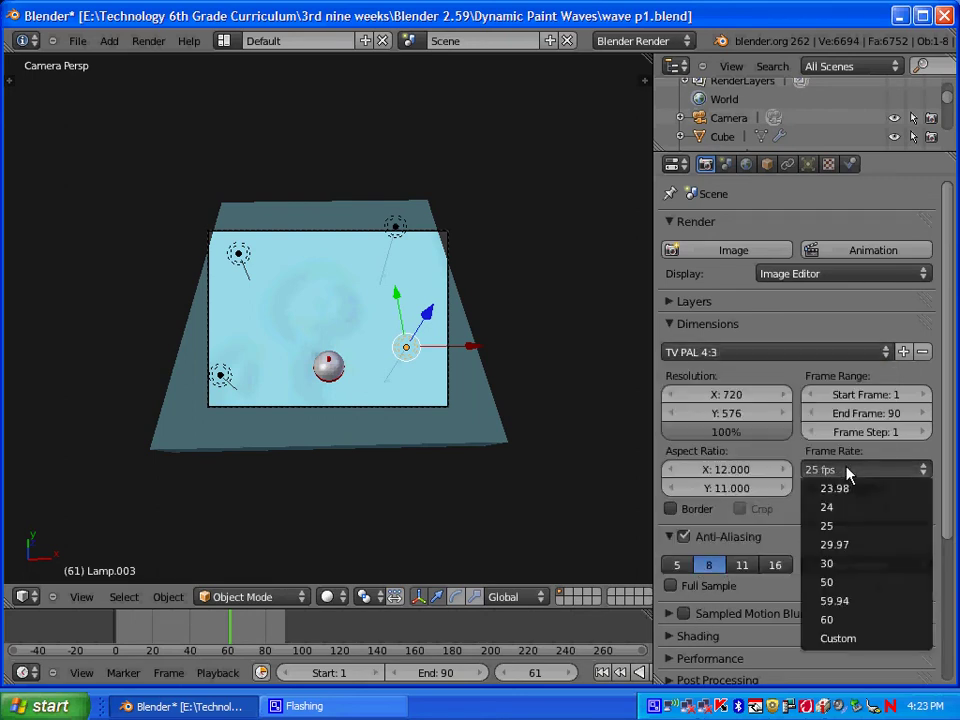
{"action": "left_click", "coordinate": [838, 545]}
Step: Set the render output file format to the AVI Codec movie type
{"action": "scroll", "coordinate": [820, 428], "scroll_direction": "down", "scroll_amount": 4}
{"action": "scroll", "coordinate": [818, 428], "scroll_direction": "down", "scroll_amount": 2}
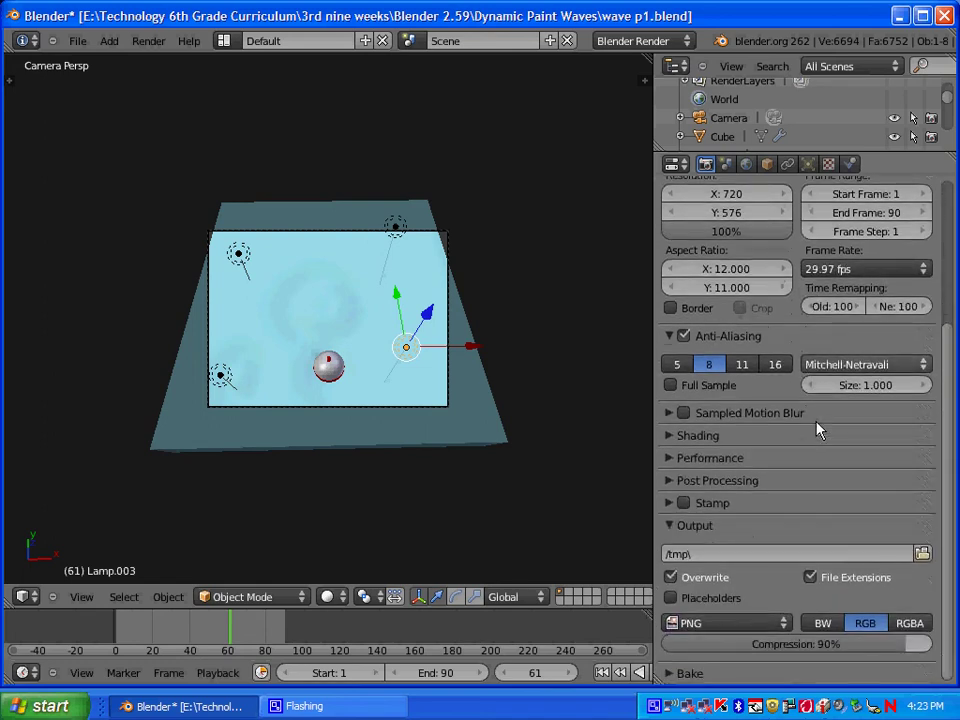
{"action": "left_click", "coordinate": [727, 623]}
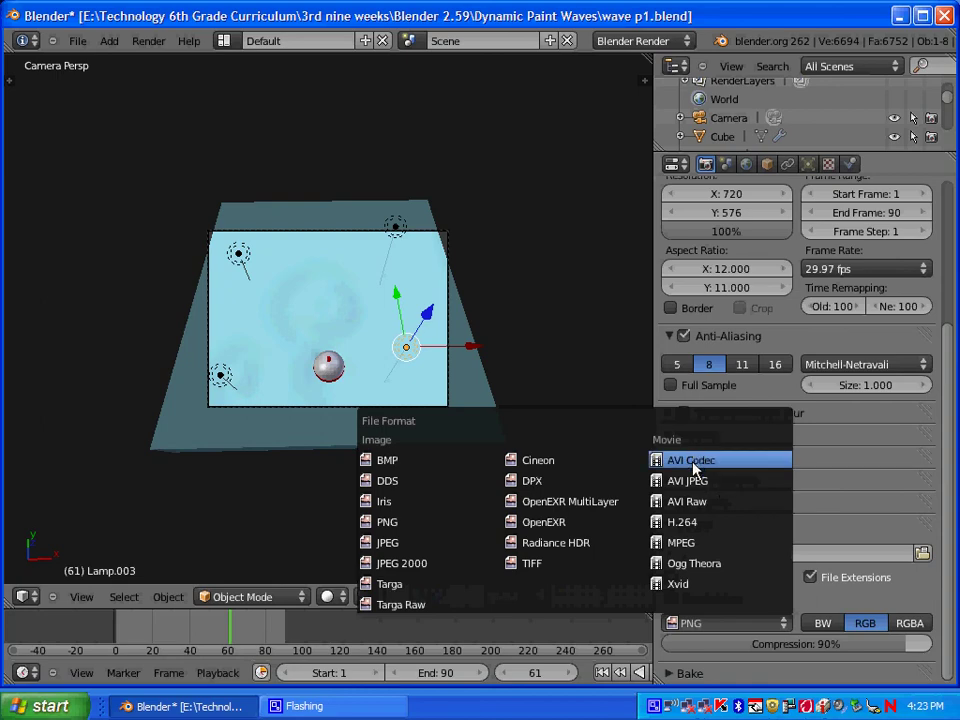
{"action": "left_click", "coordinate": [693, 462]}
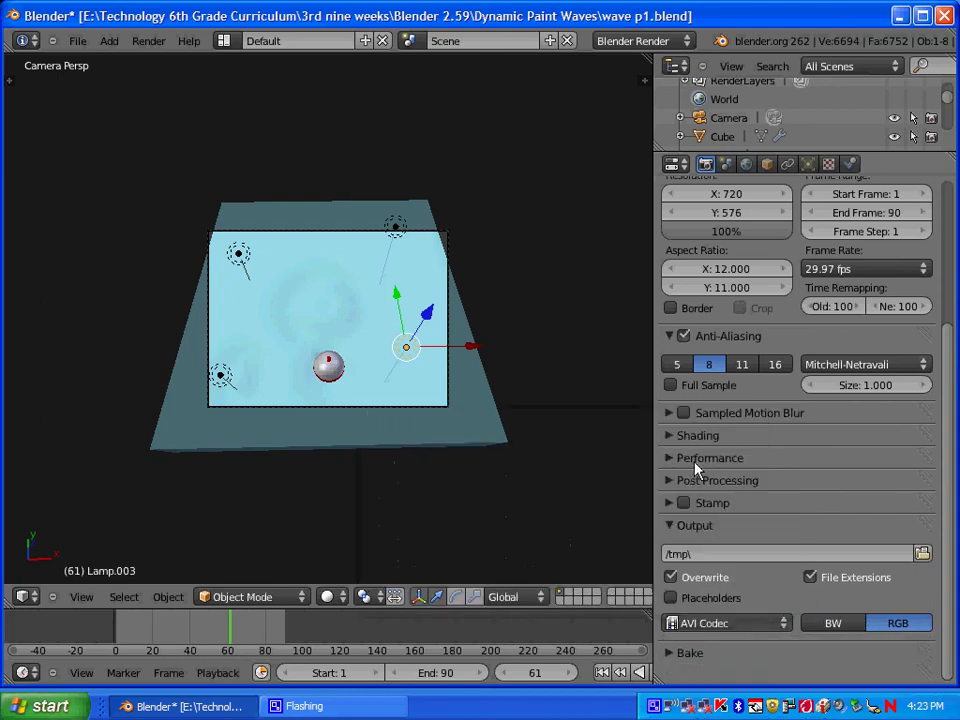
Step: Browse for the render output location and go to the folder E:\506 Backup\_Turn in Folder\Wave\Period 2
{"action": "left_click", "coordinate": [921, 555]}
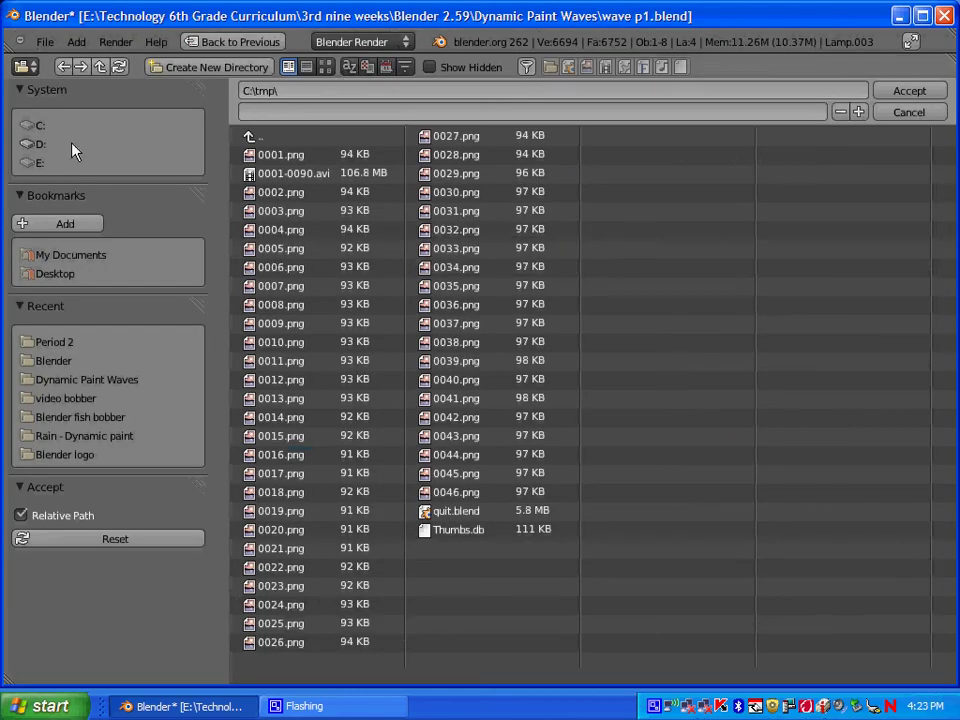
{"action": "left_click", "coordinate": [45, 162]}
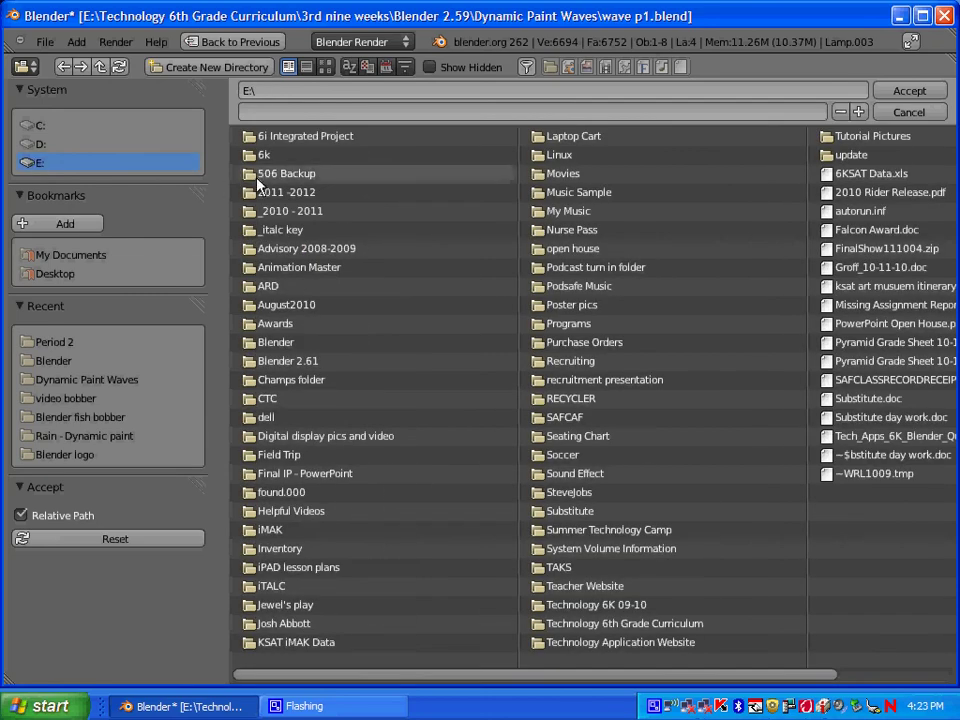
{"action": "left_click", "coordinate": [258, 180]}
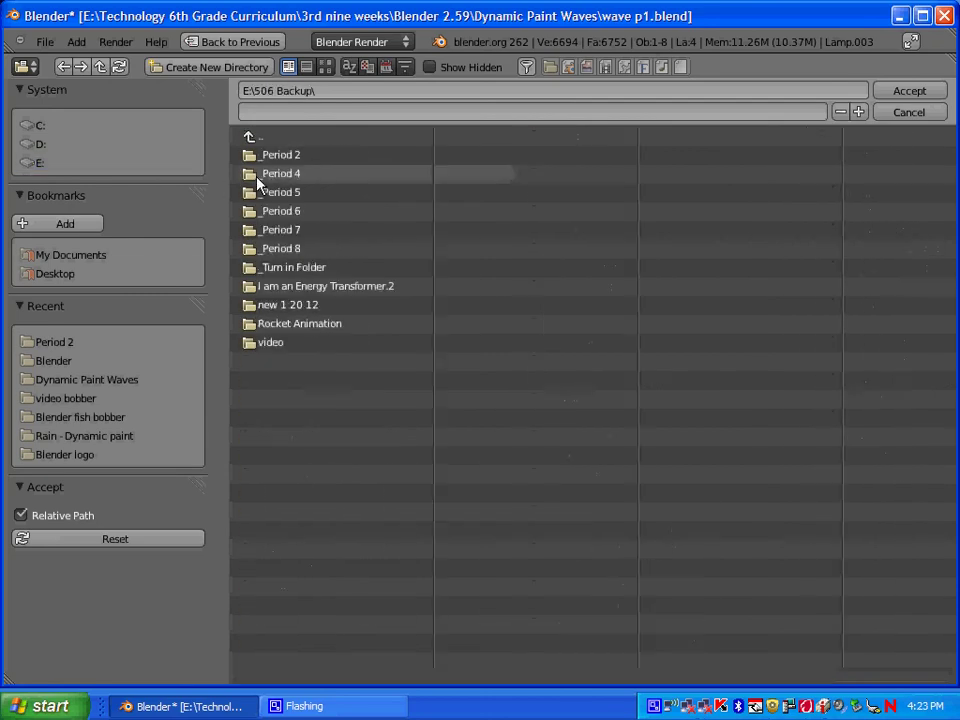
{"action": "left_click", "coordinate": [289, 269]}
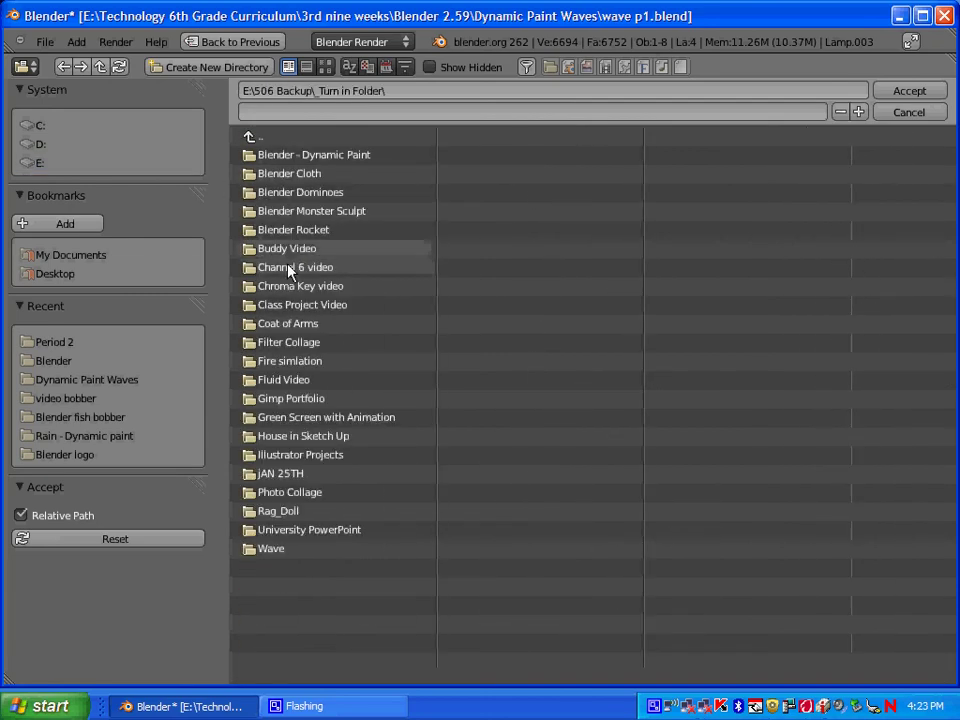
{"action": "left_click", "coordinate": [271, 552]}
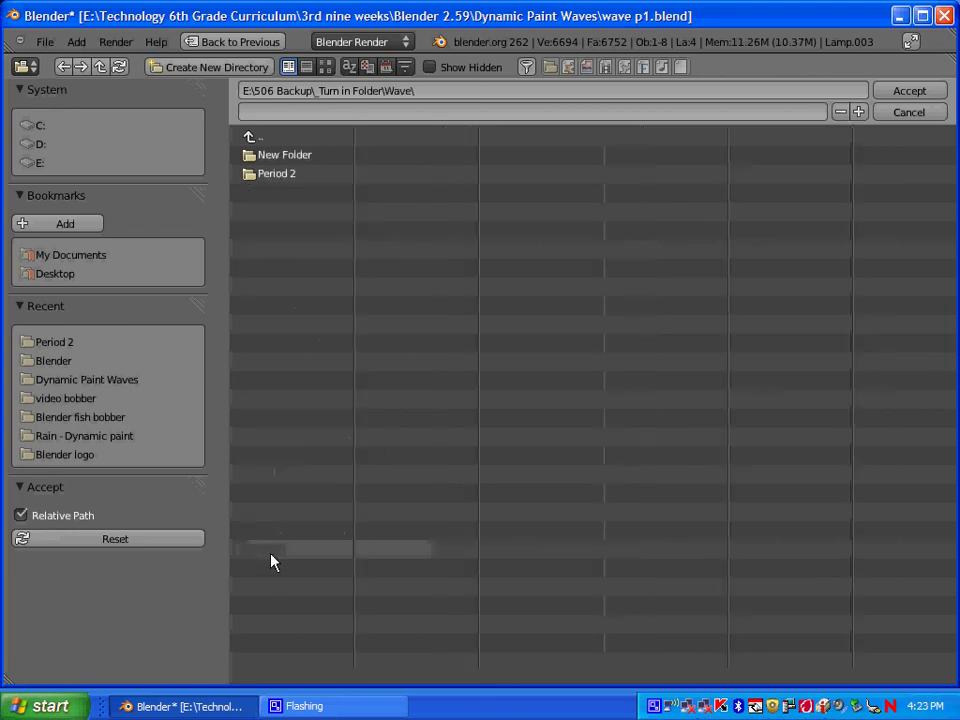
{"action": "left_click", "coordinate": [281, 175]}
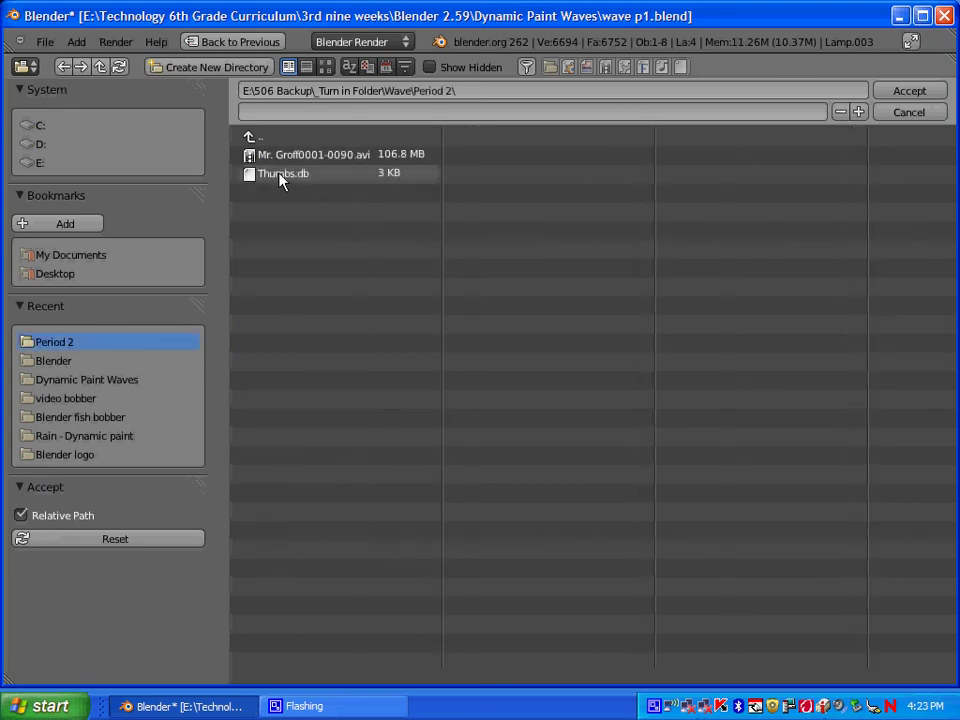
Step: Enter the author's title and surname as the output file name and accept the output path
{"action": "left_click", "coordinate": [296, 112]}
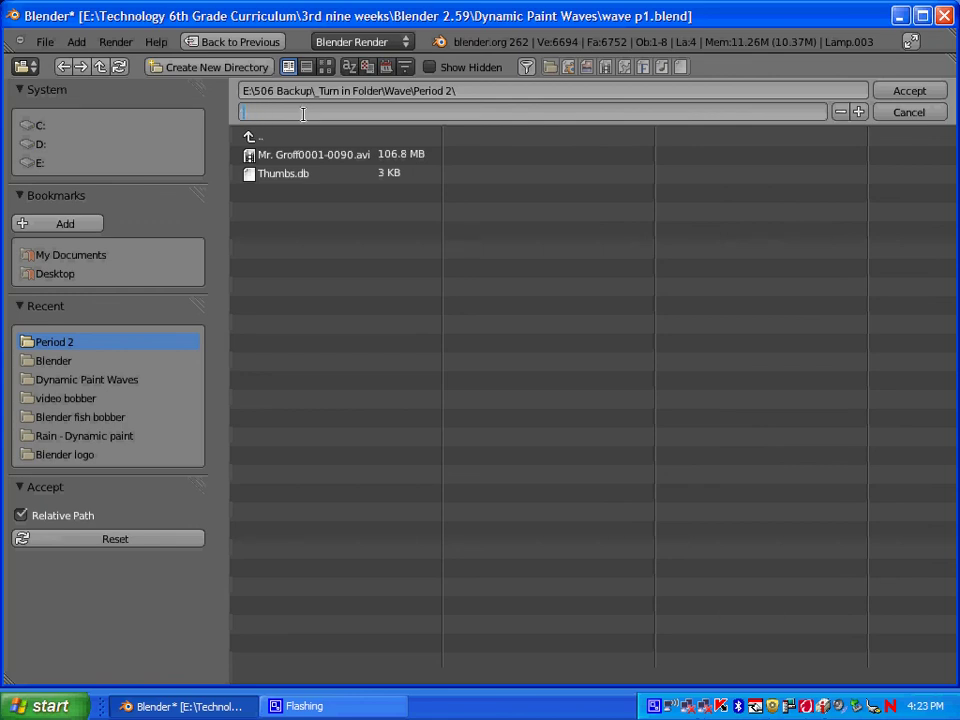
{"action": "key", "text": "Num_Lock"}
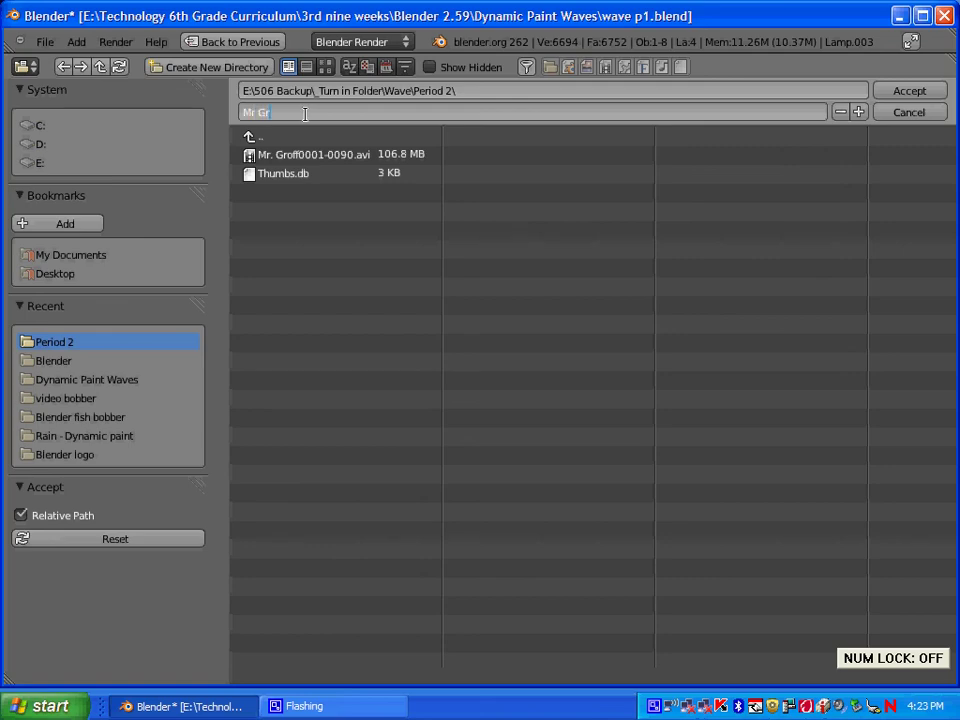
{"action": "key", "text": "Return"}
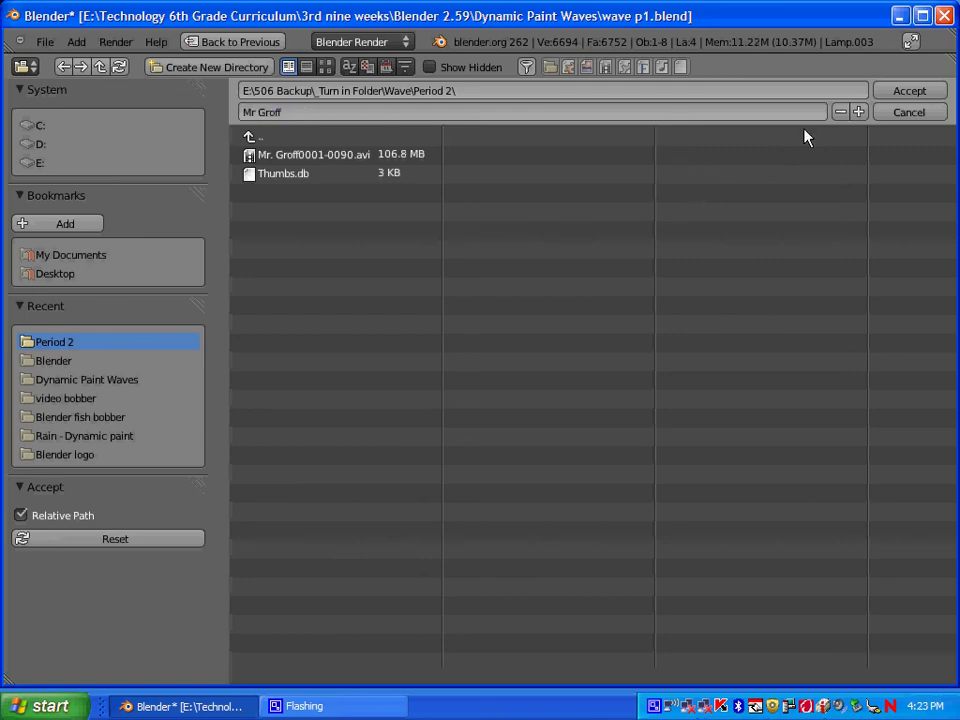
{"action": "left_click", "coordinate": [902, 90]}
Step: Start rendering the full animation of the buoy and waves
{"action": "scroll", "coordinate": [846, 330], "scroll_direction": "up", "scroll_amount": 4}
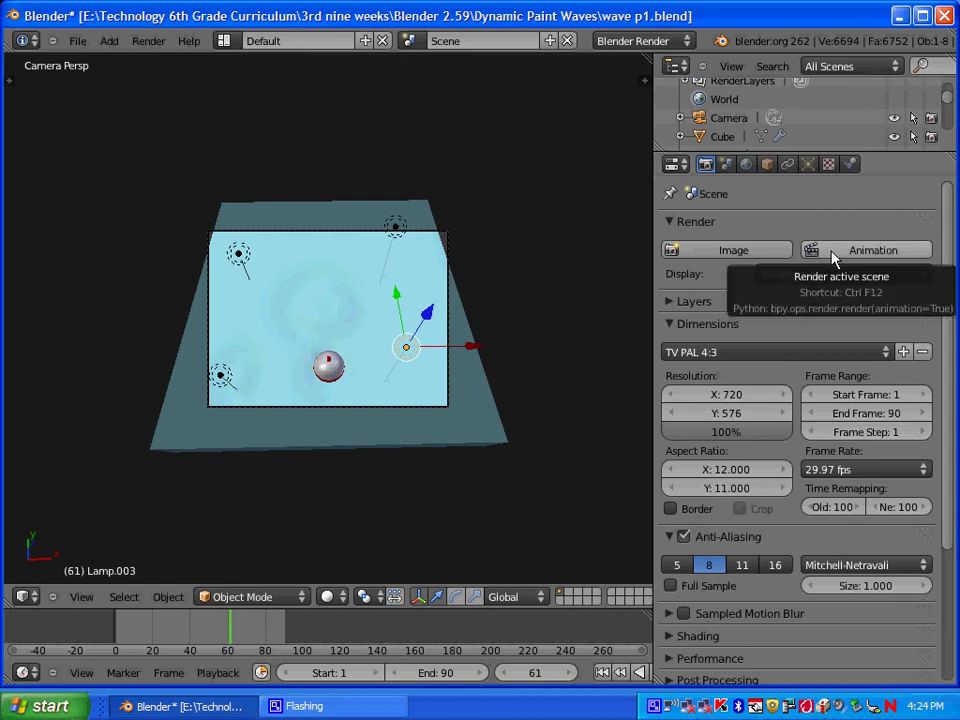
{"action": "left_click", "coordinate": [832, 258]}
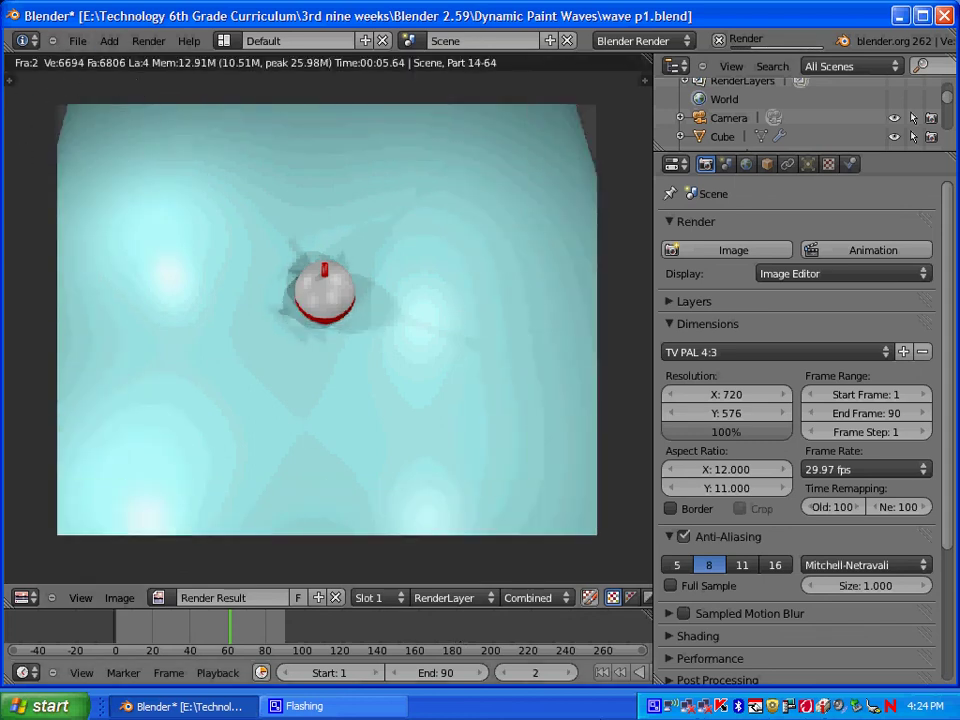
{"action": "left_click", "coordinate": [654, 708]}
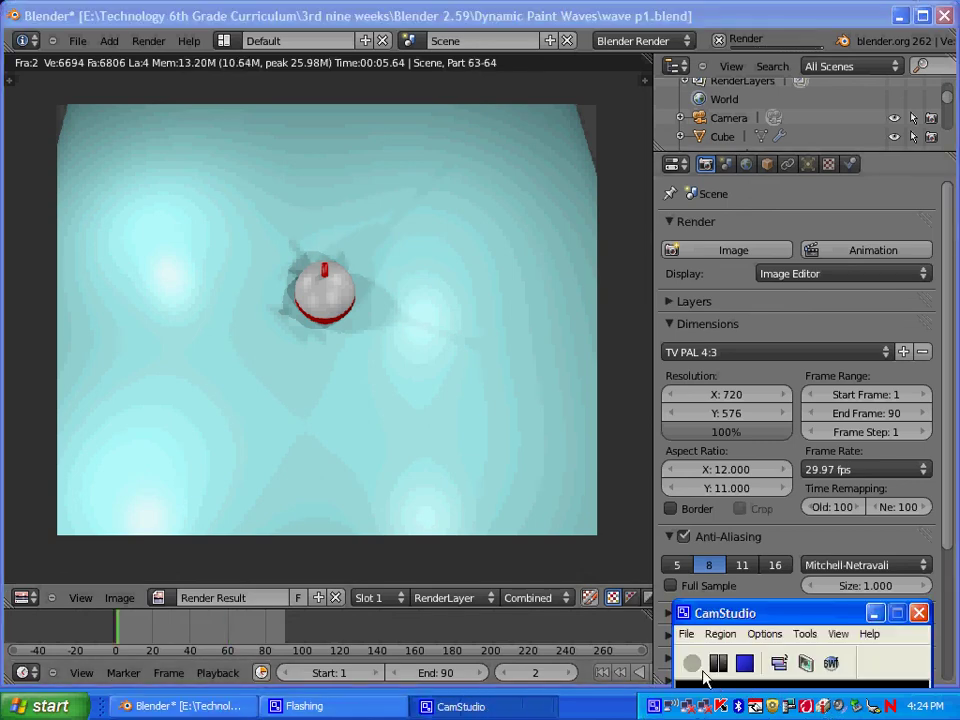